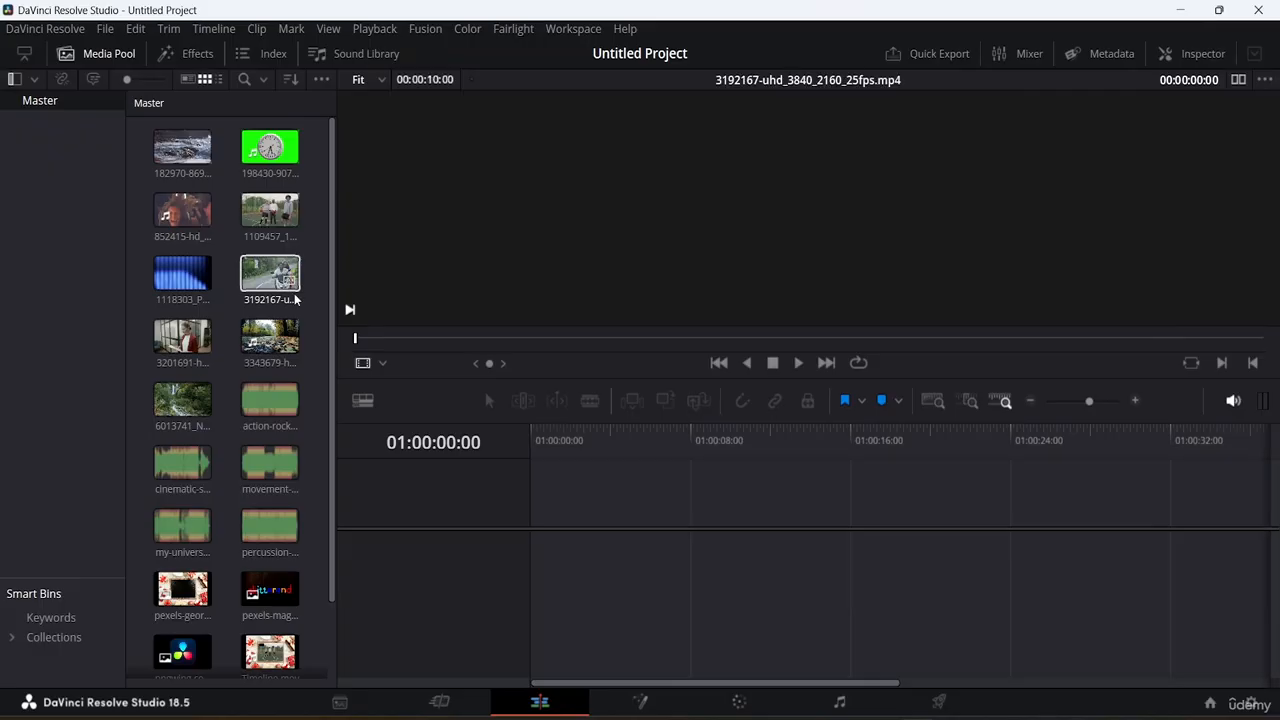
- Preview the 3201691-hd_1920_1080_25fps.mp4 clip from the media pool and place it in the empty timeline area
{"action": "scroll", "coordinate": [278, 247], "scroll_direction": "down", "scroll_amount": 2}
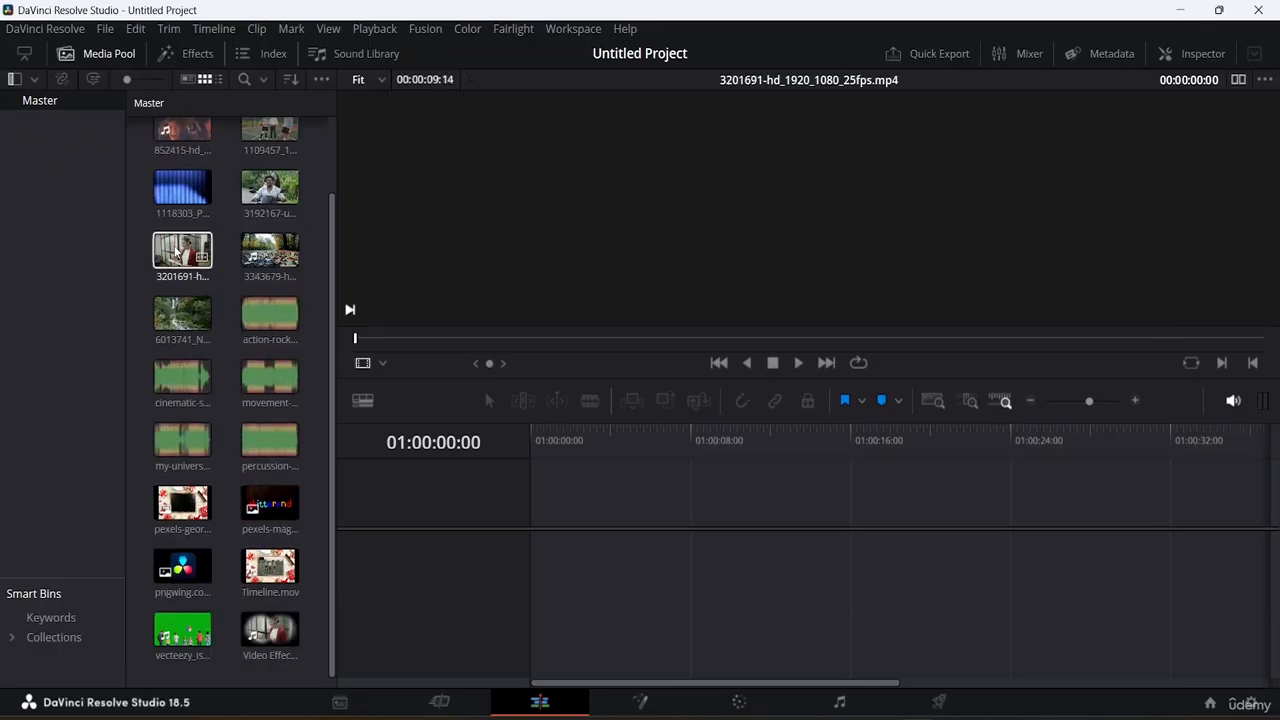
{"action": "left_click", "coordinate": [177, 253]}
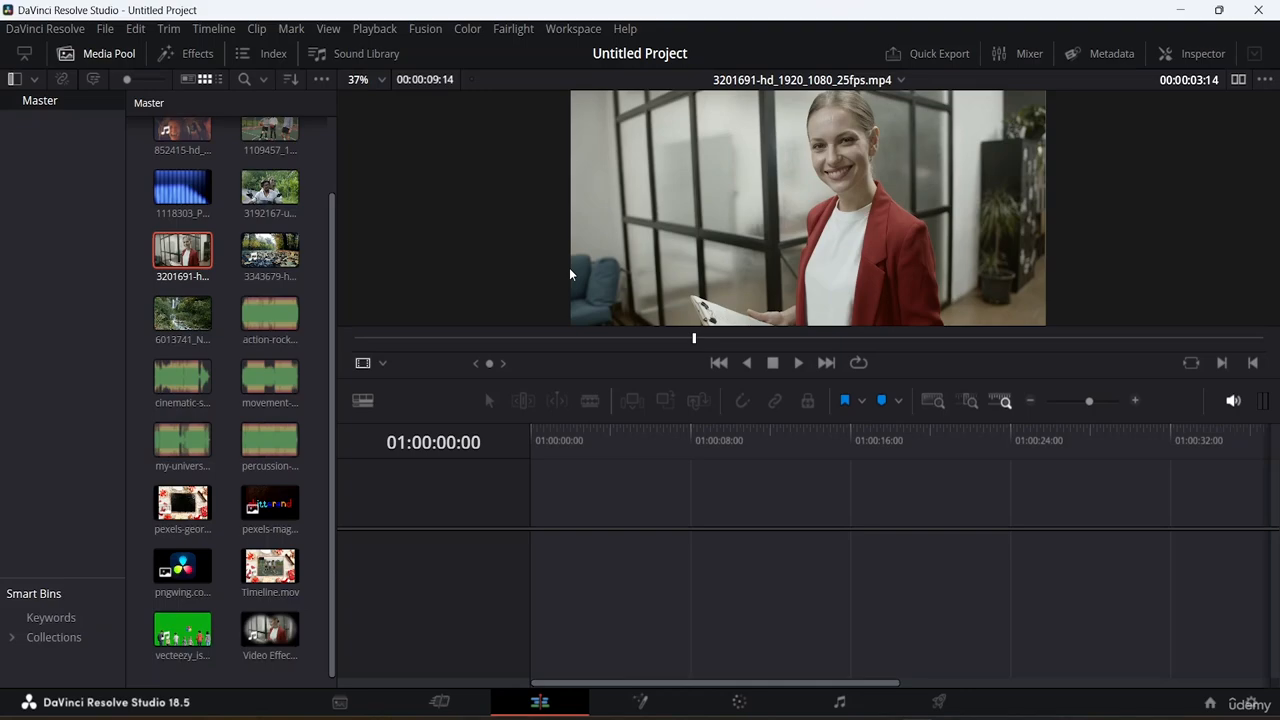
{"action": "scroll", "coordinate": [570, 270], "scroll_direction": "down", "scroll_amount": 2}
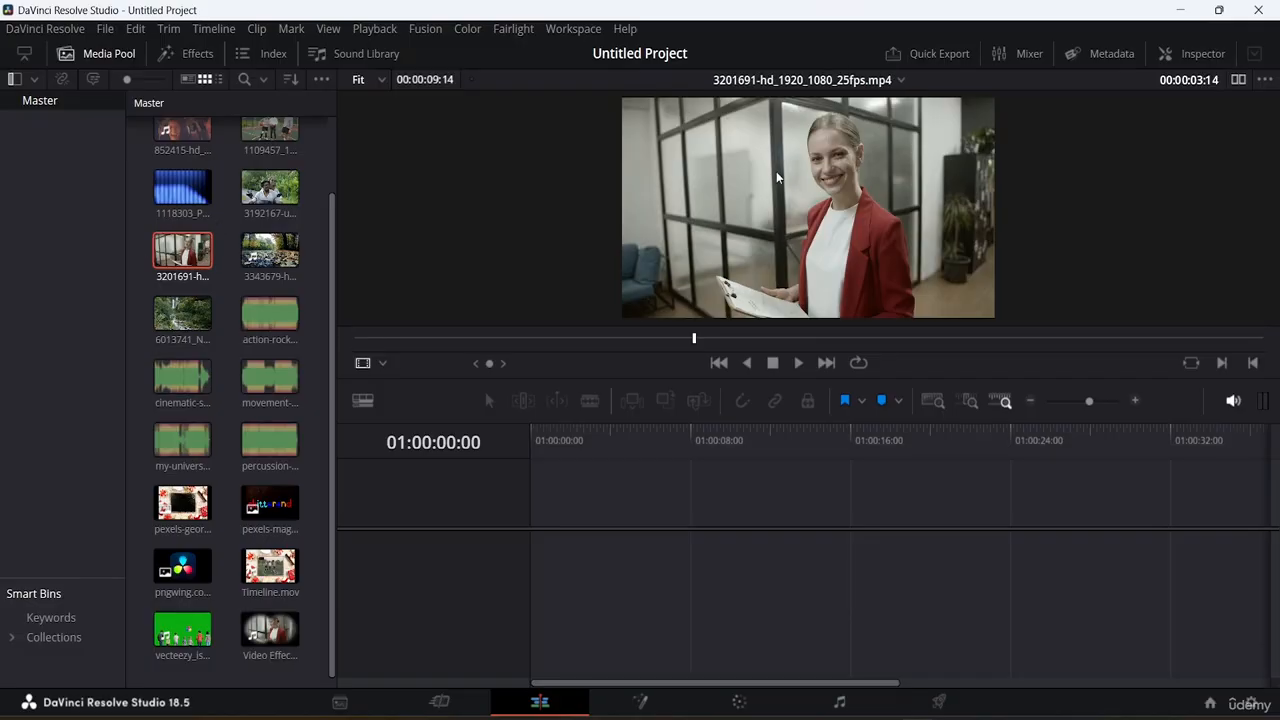
{"action": "left_click_drag", "start_coordinate": [776, 177], "coordinate": [591, 553]}
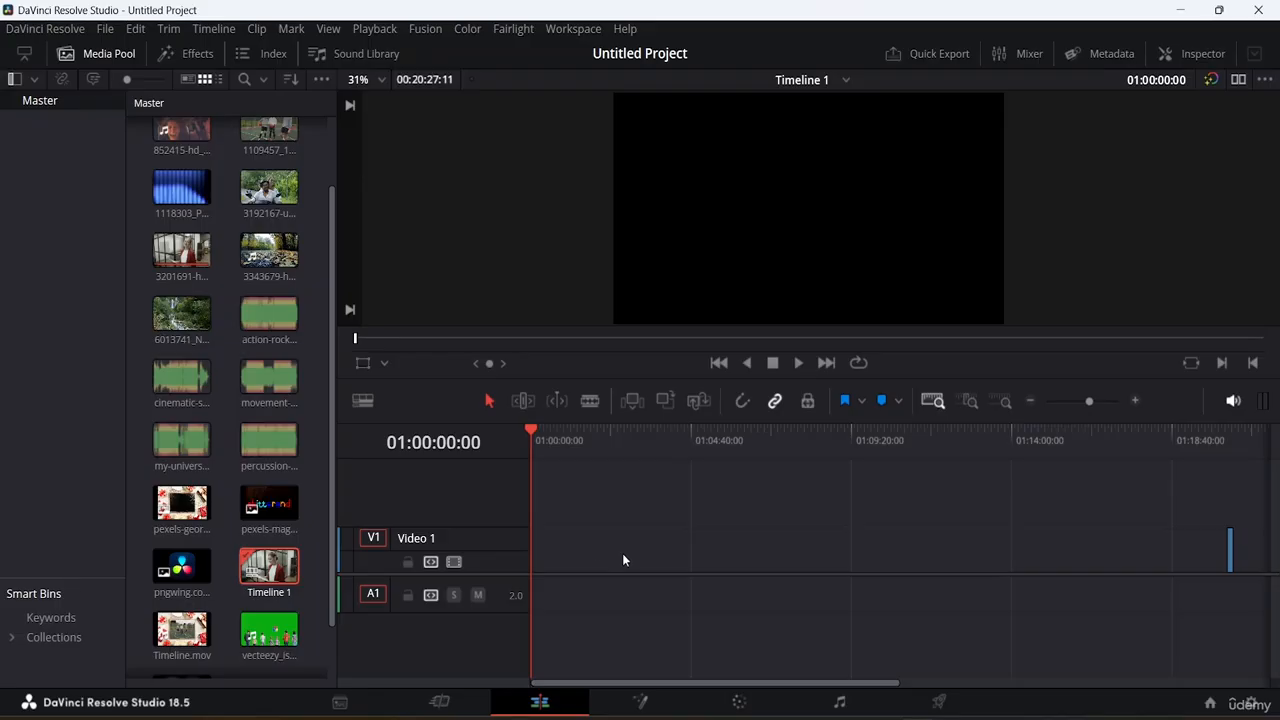
- Move the clip to the very start of video track 1 and fit the whole timeline in view
{"action": "left_click_drag", "start_coordinate": [1232, 550], "coordinate": [185, 572]}
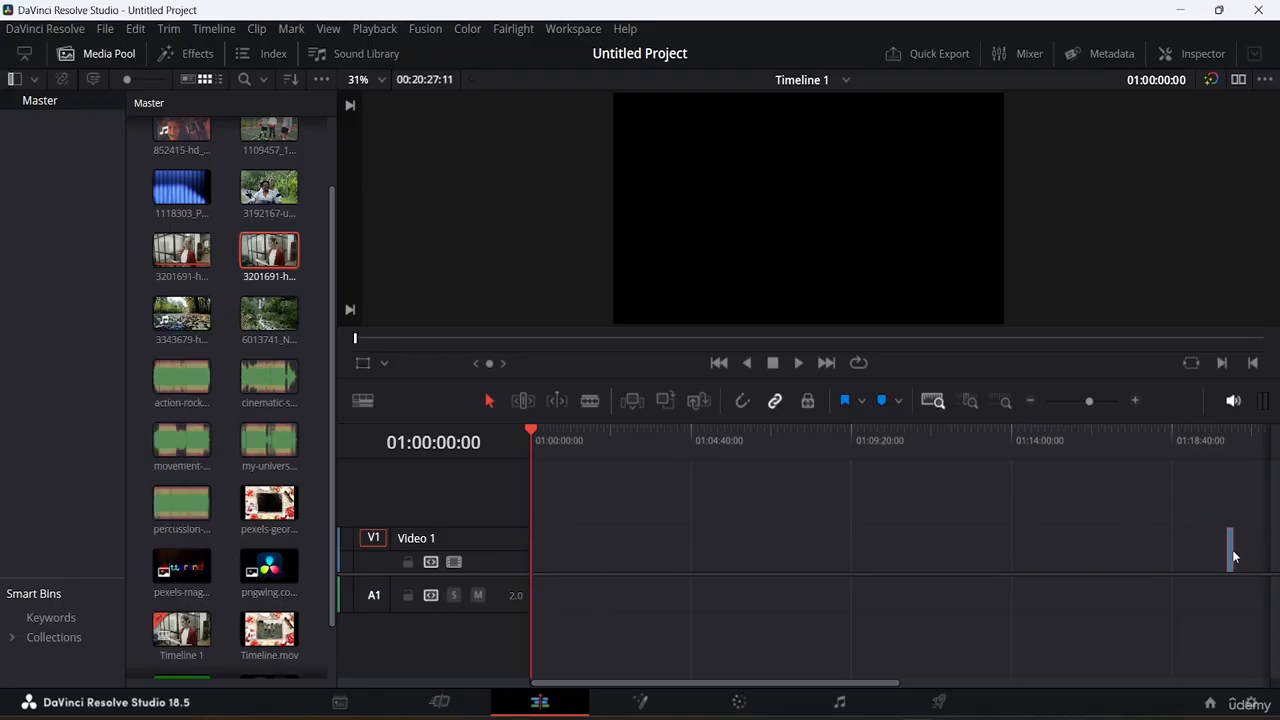
{"action": "left_click_drag", "start_coordinate": [1232, 557], "coordinate": [538, 564]}
{"action": "key", "text": "shift+z"}
{"action": "left_click_drag", "start_coordinate": [1034, 554], "coordinate": [708, 566]}
{"action": "key", "text": "shift+z"}
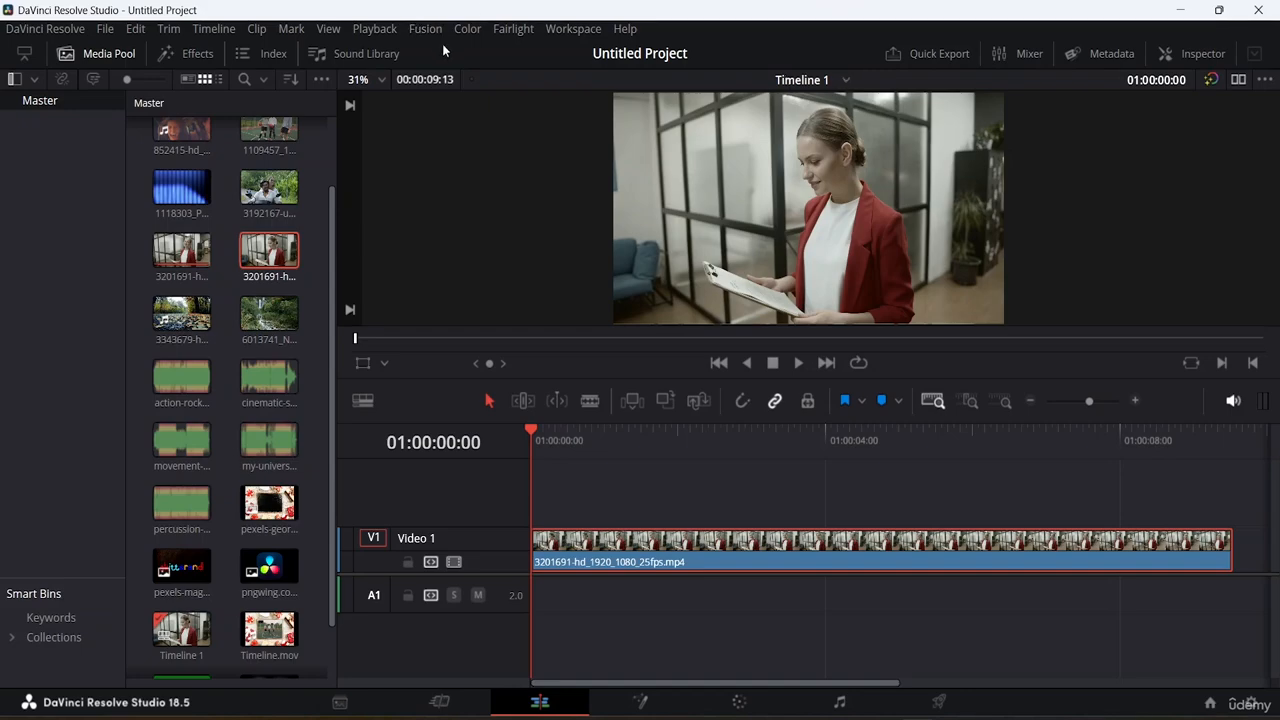
- Switch to the Color page for the timeline clip and reset the UI layout
{"action": "left_click", "coordinate": [272, 284]}
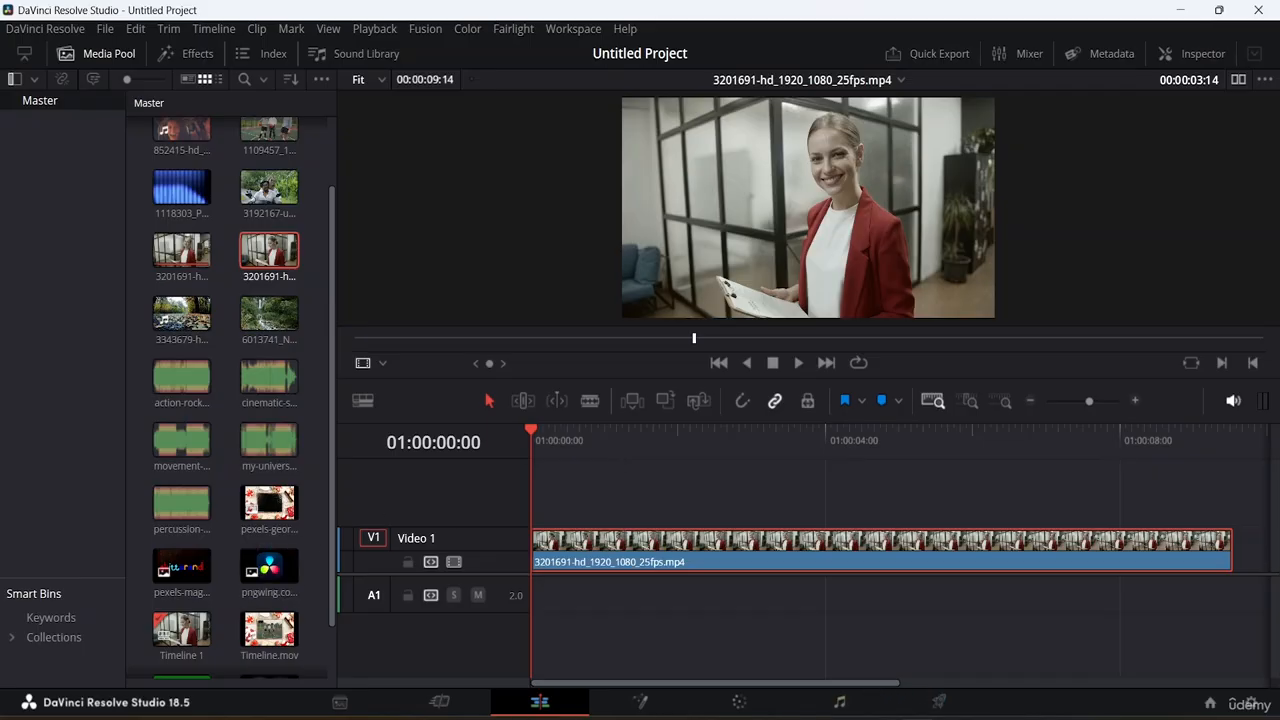
{"action": "left_click", "coordinate": [741, 702]}
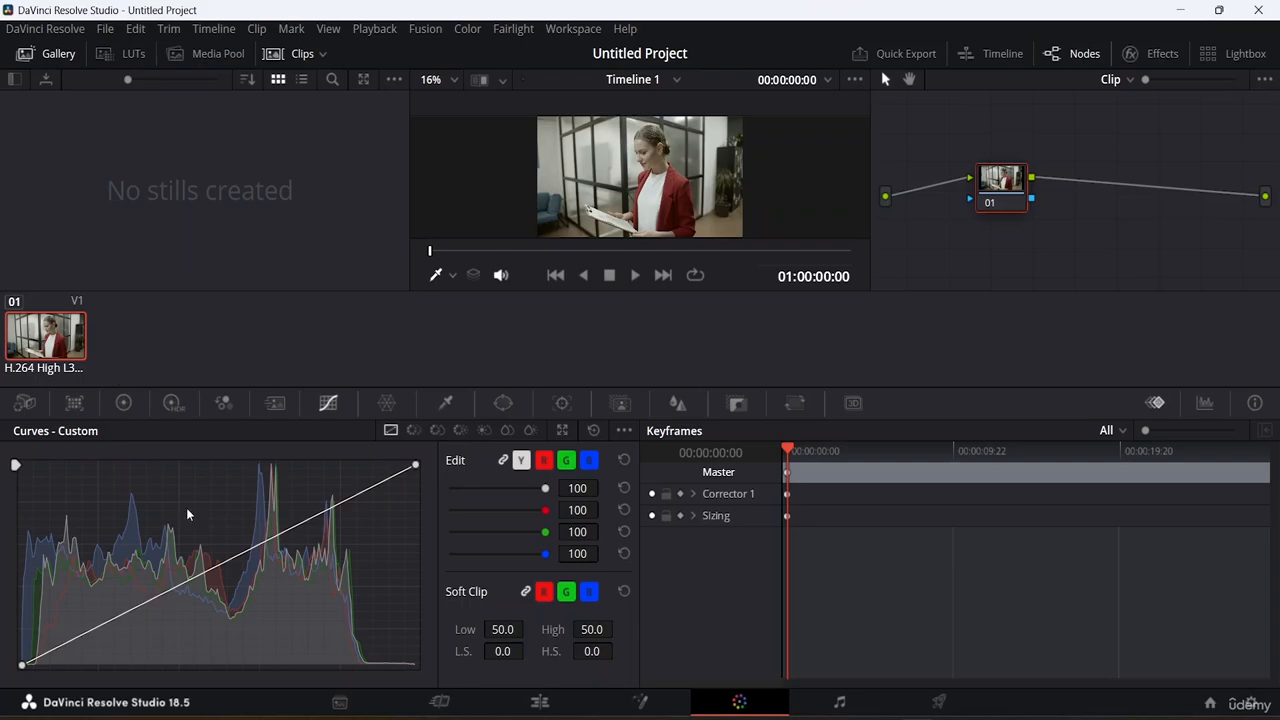
{"action": "left_click", "coordinate": [587, 30]}
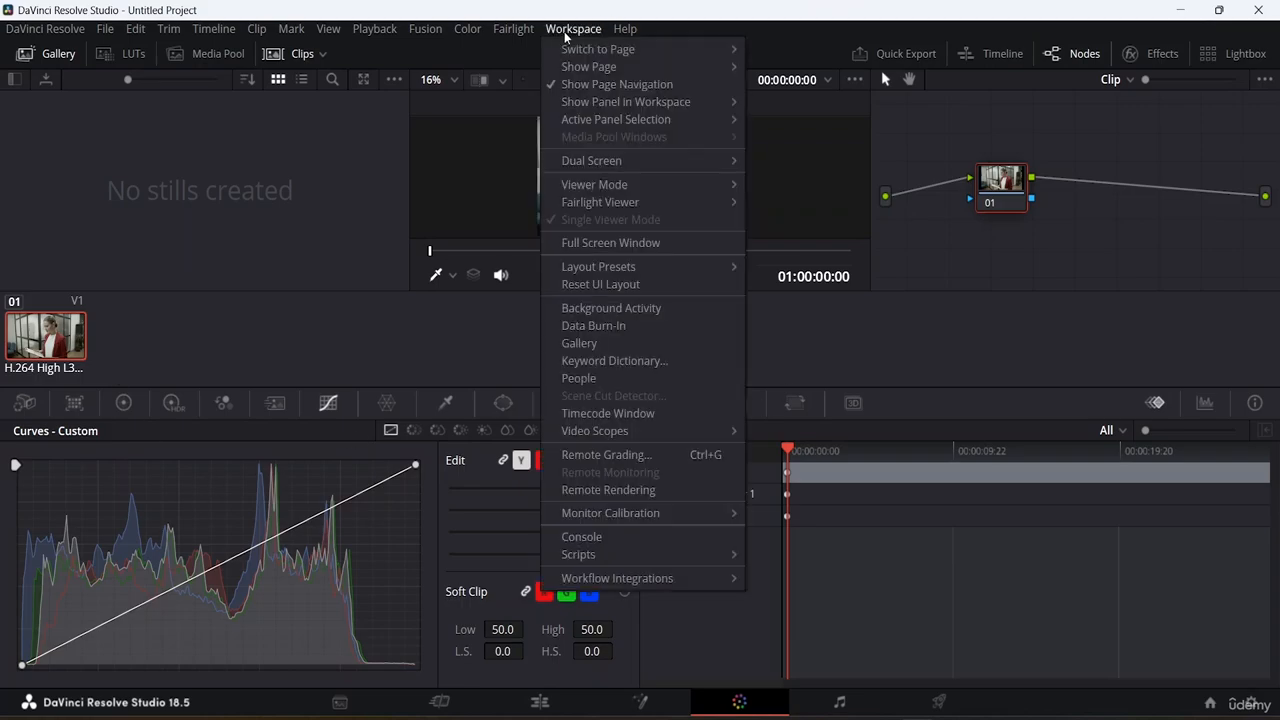
{"action": "left_click", "coordinate": [585, 289]}
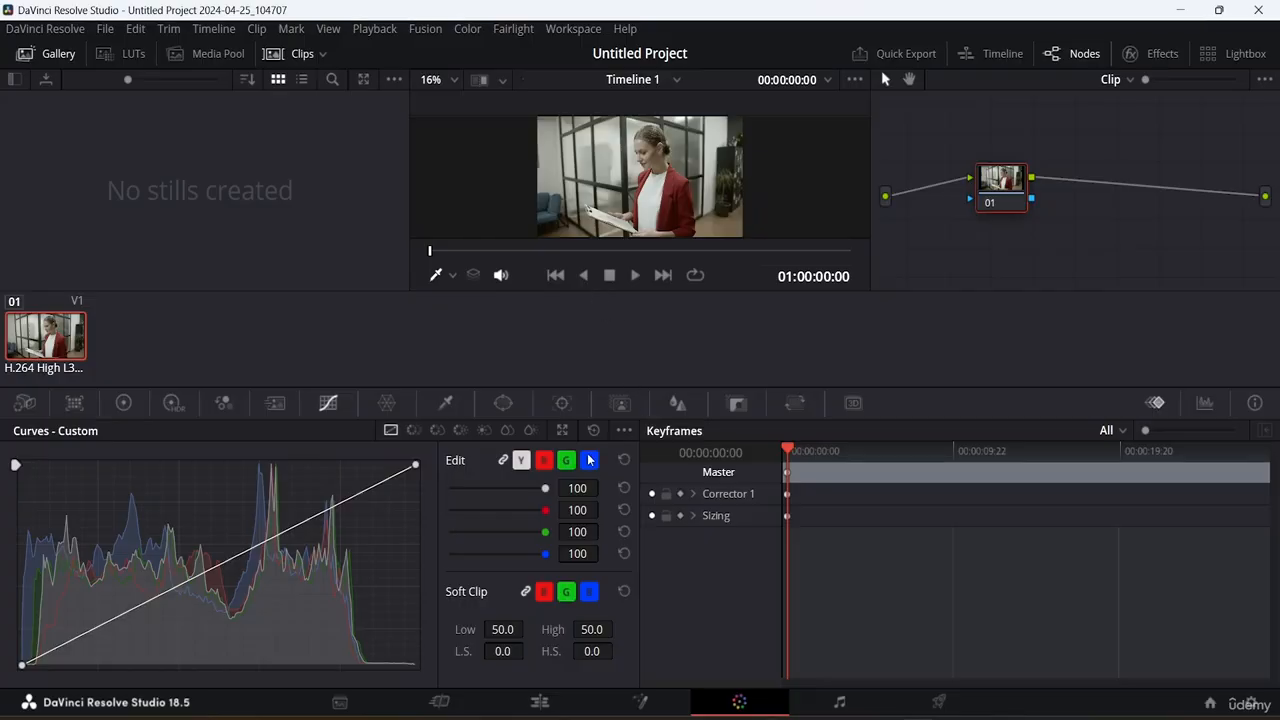
{"action": "left_click", "coordinate": [573, 29]}
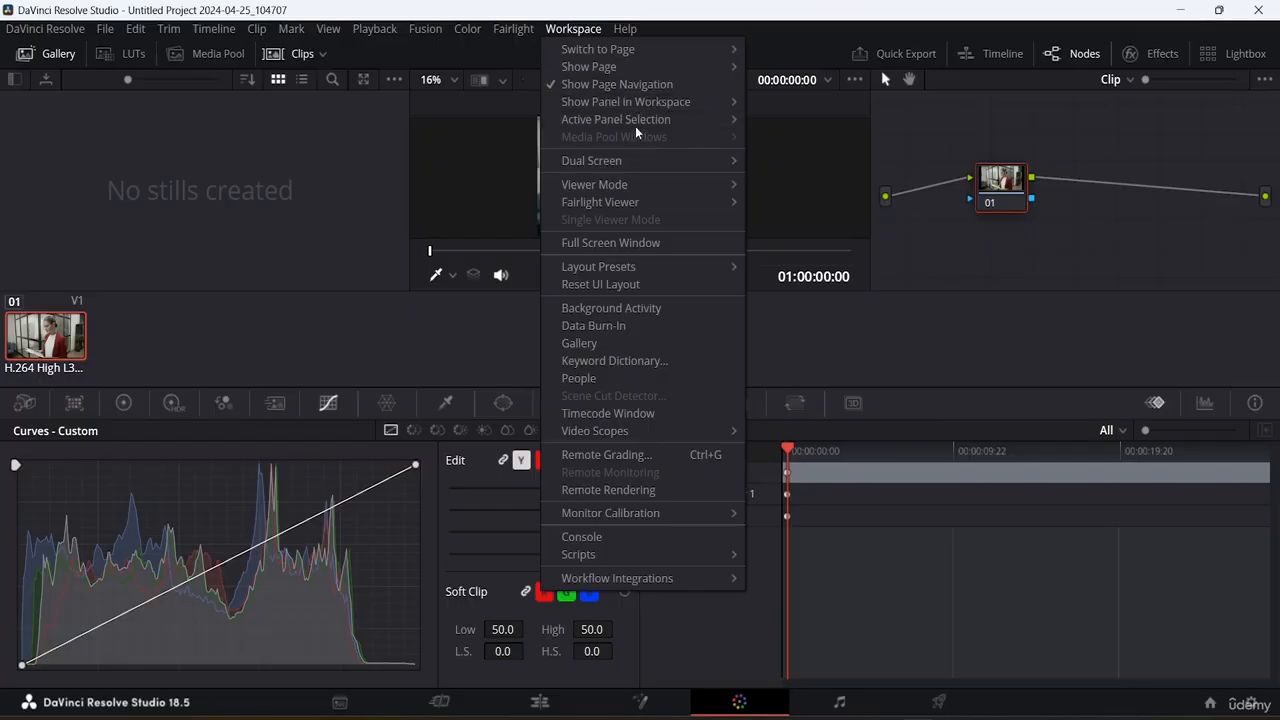
{"action": "mouse_move", "coordinate": [636, 122]}
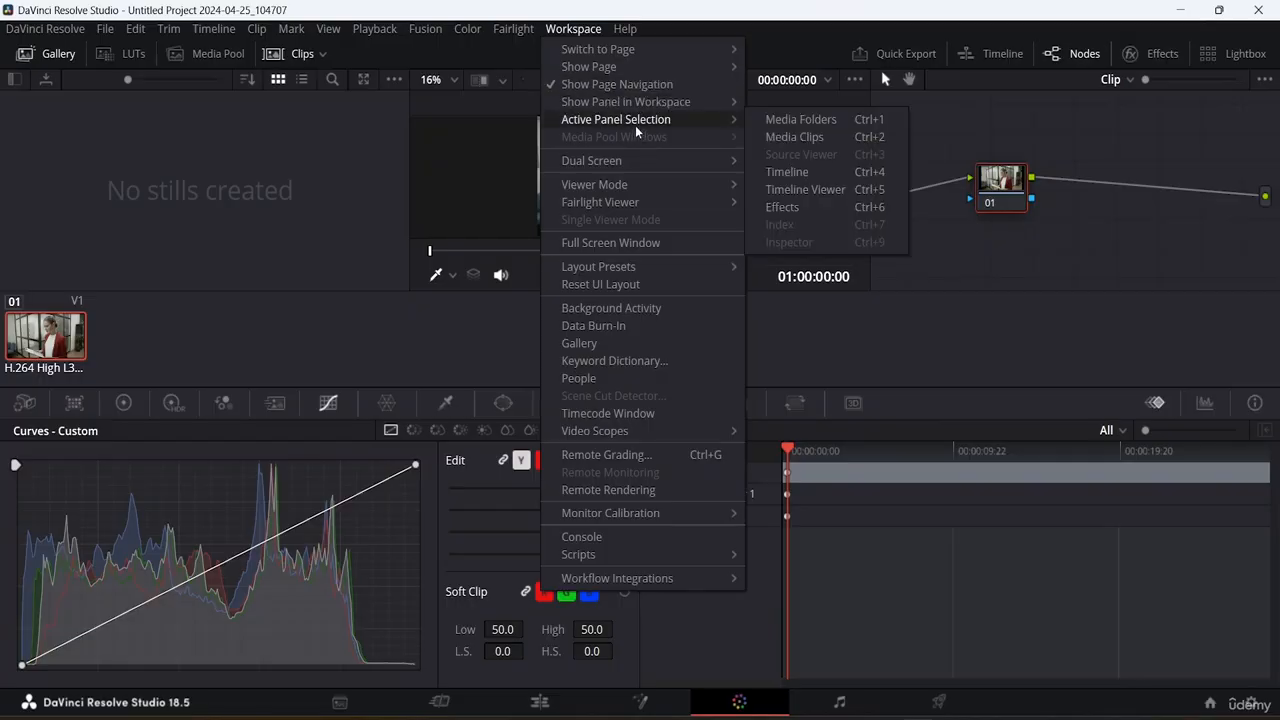
{"action": "left_click", "coordinate": [852, 321]}
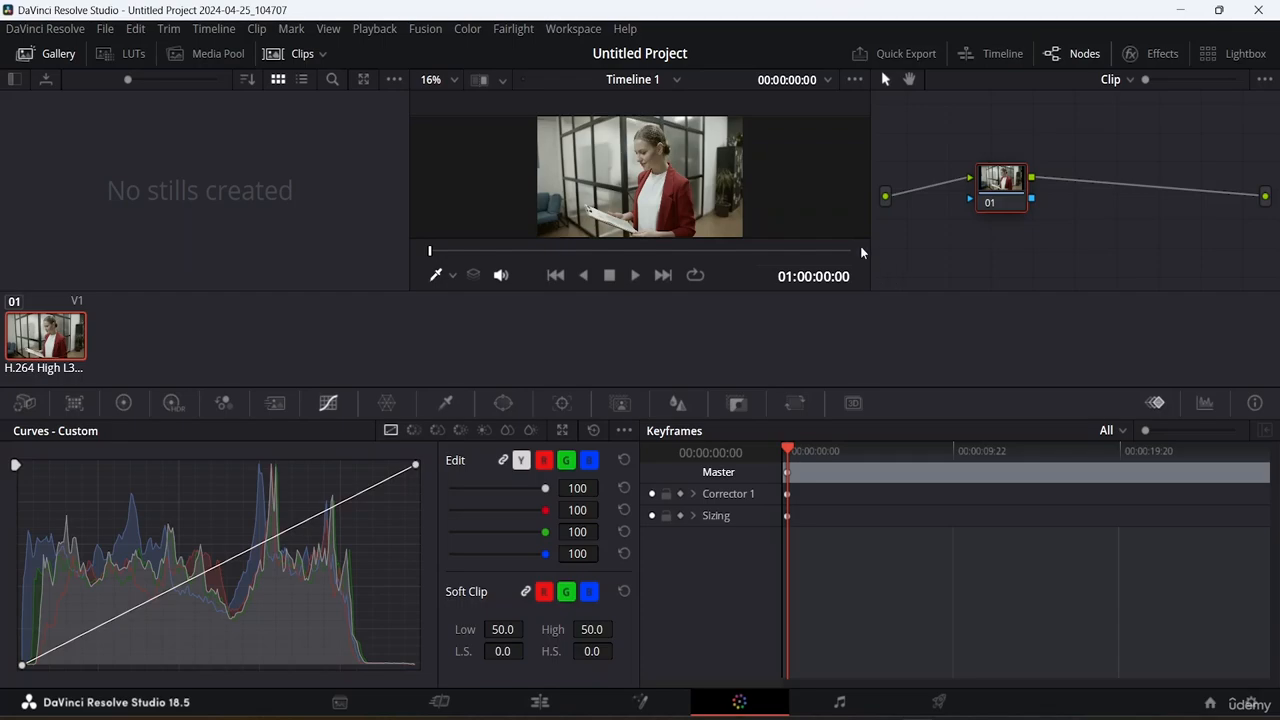
- Widen the viewer on the Color page by narrowing the node editor
{"action": "left_click_drag", "start_coordinate": [870, 210], "coordinate": [879, 210]}
{"action": "left_click_drag", "start_coordinate": [951, 270], "coordinate": [910, 281]}
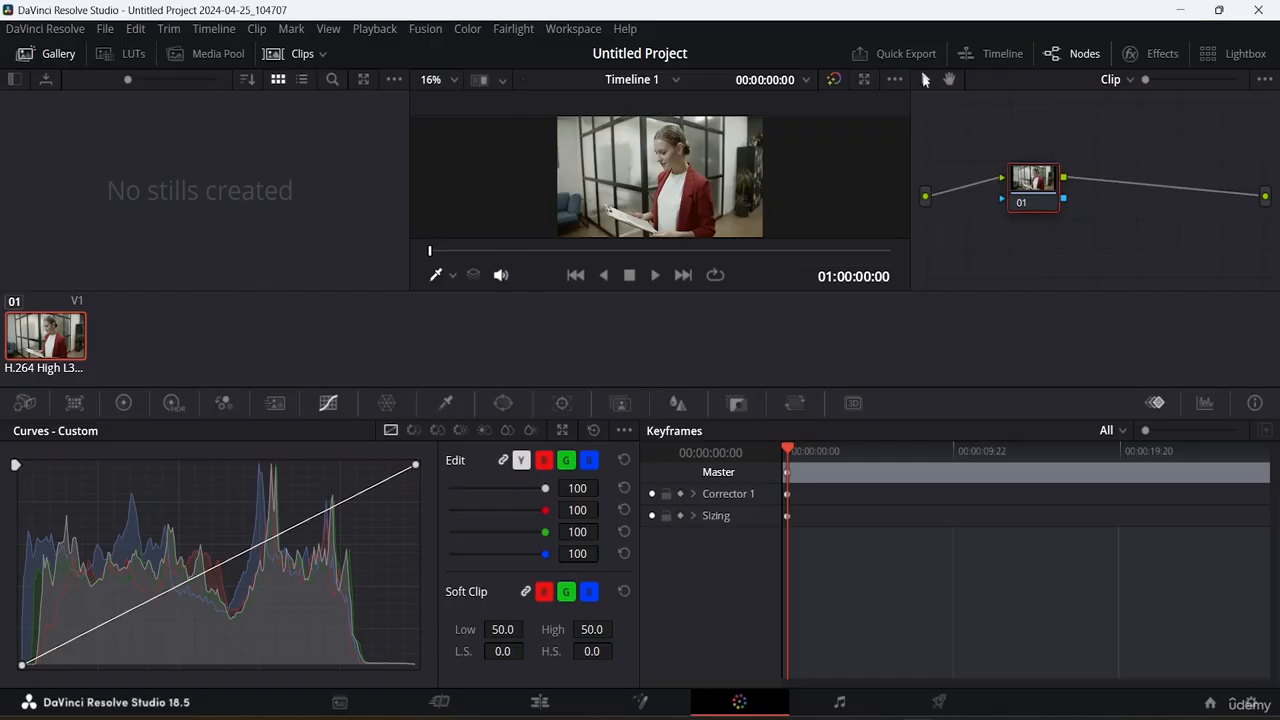
{"action": "left_click", "coordinate": [180, 584]}
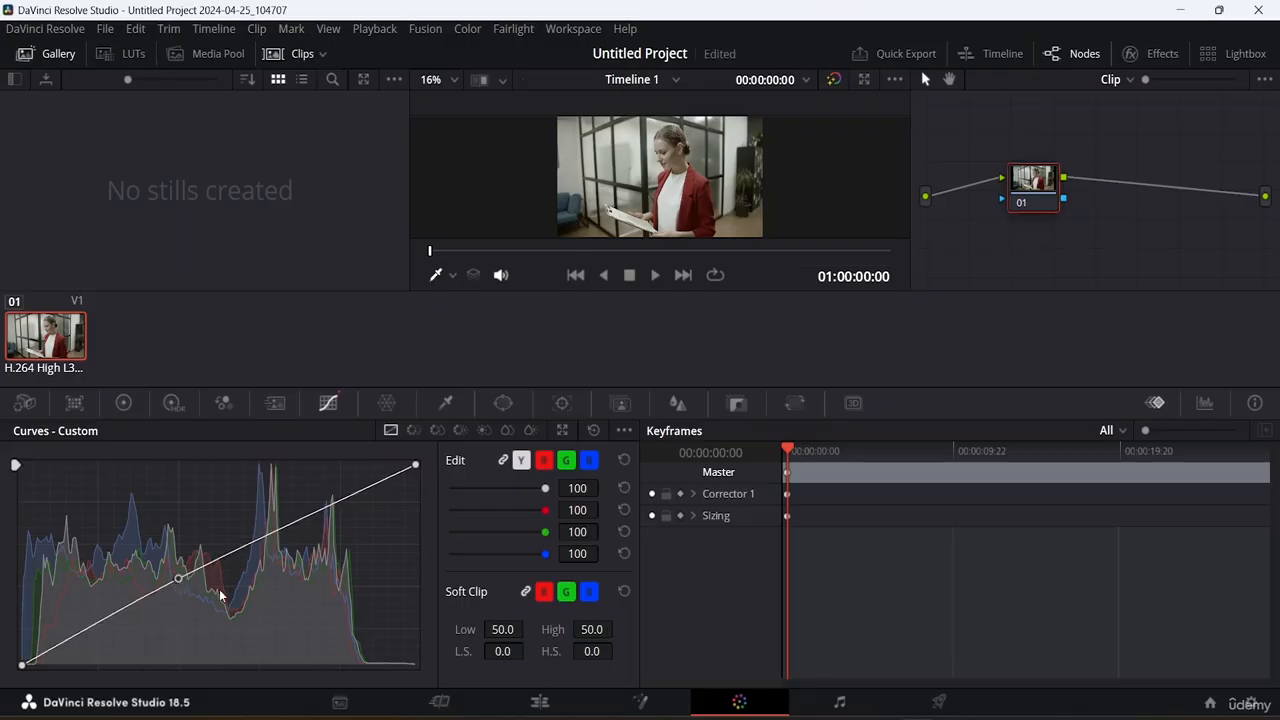
{"action": "key", "text": "ctrl+z"}
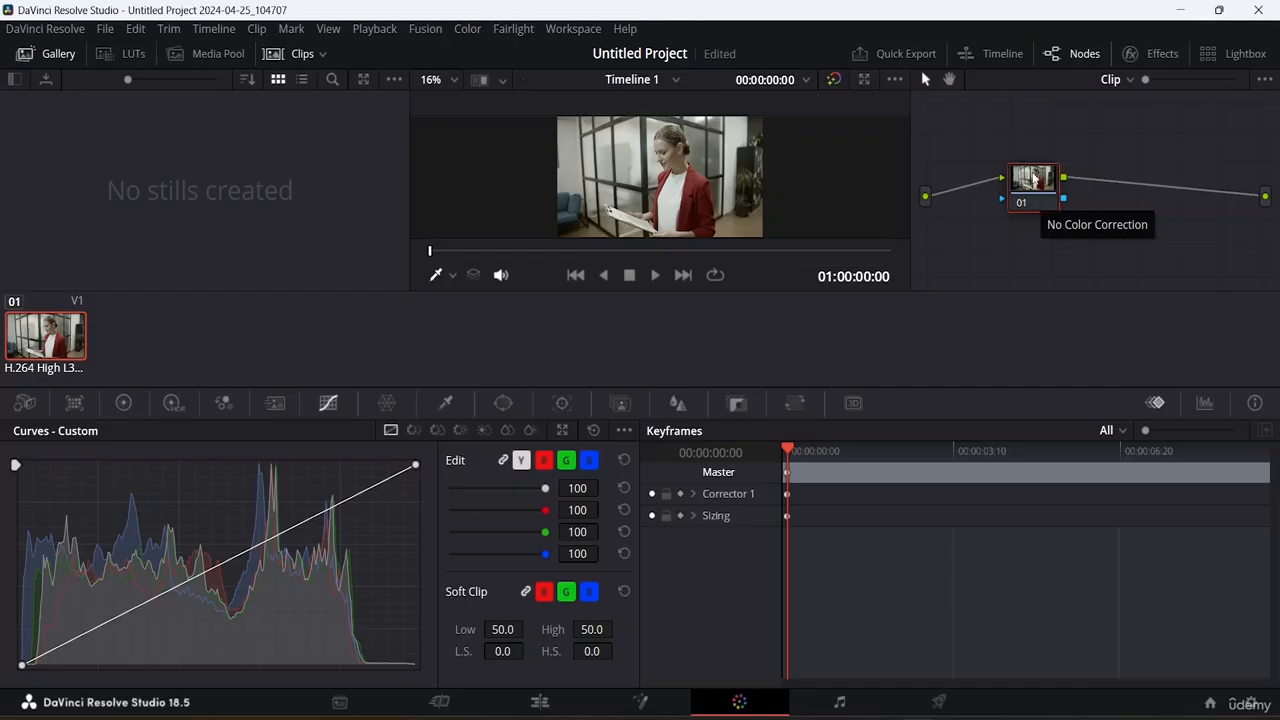
{"action": "right_click", "coordinate": [1115, 206]}
{"action": "mouse_move", "coordinate": [1106, 238]}
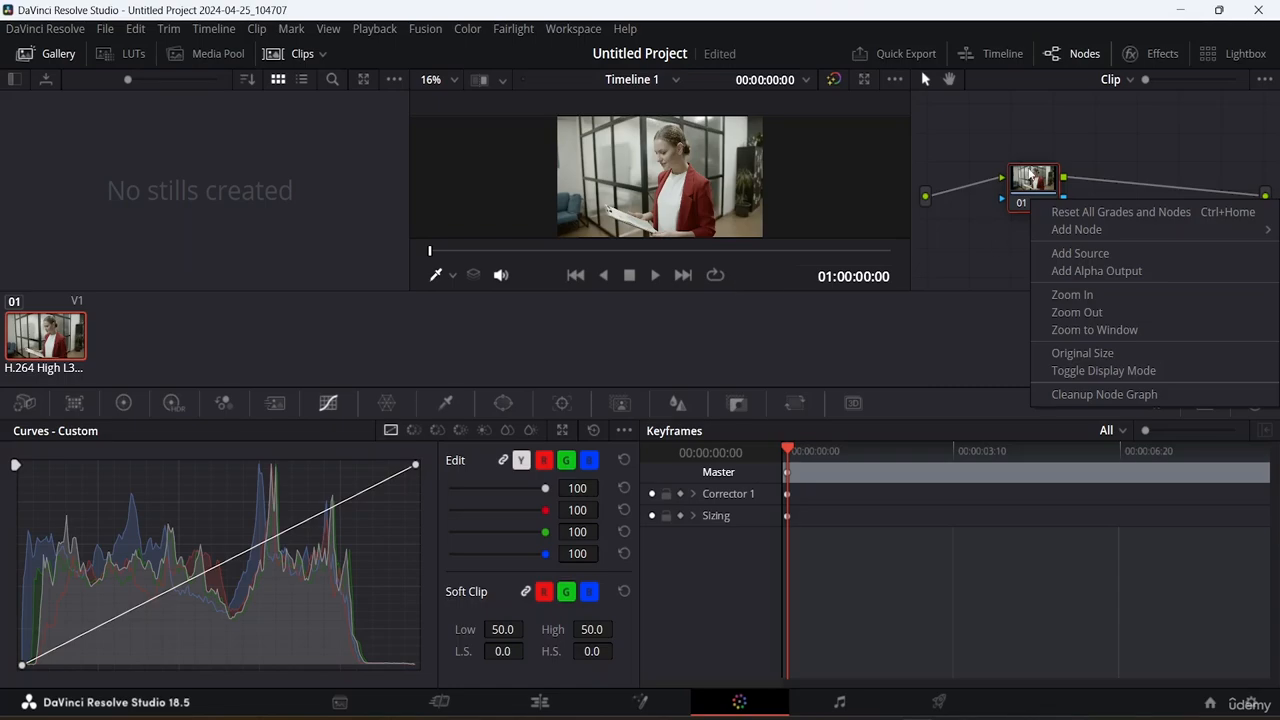
{"action": "left_click", "coordinate": [1036, 182]}
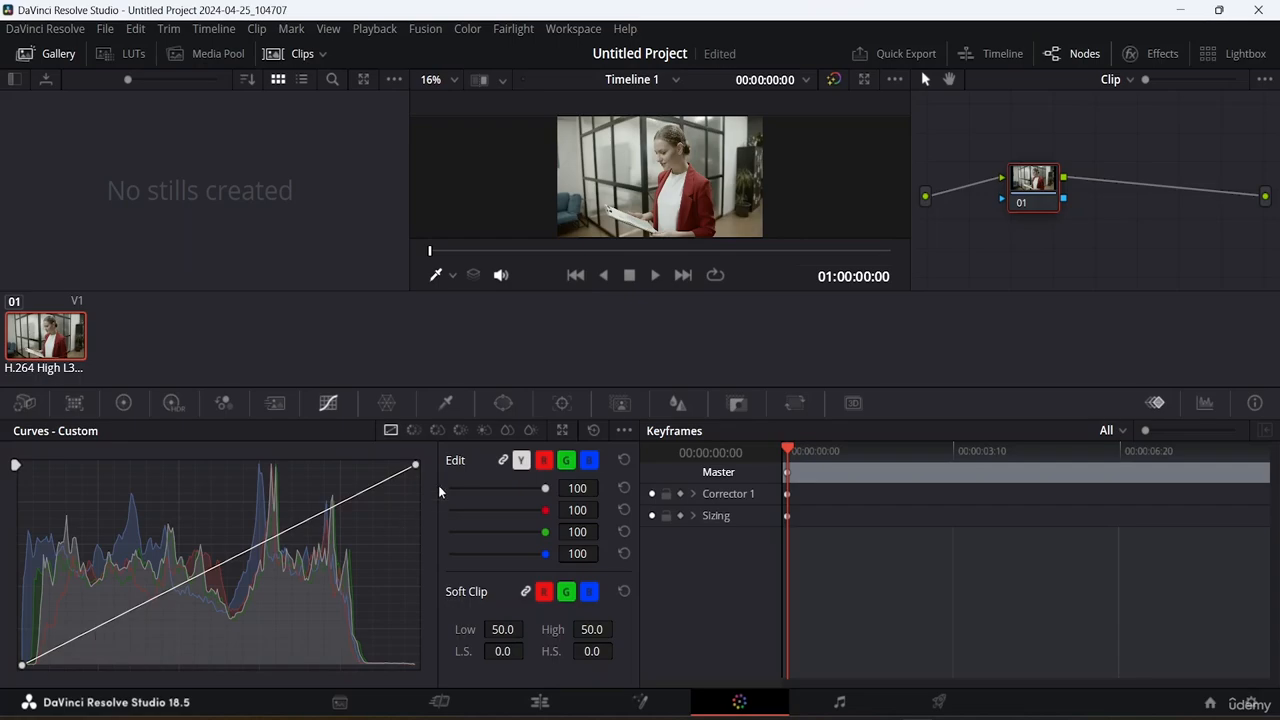
- Add three control points to the node's custom curve, one each in the shadows, midtones and highlights
{"action": "left_click", "coordinate": [78, 636]}
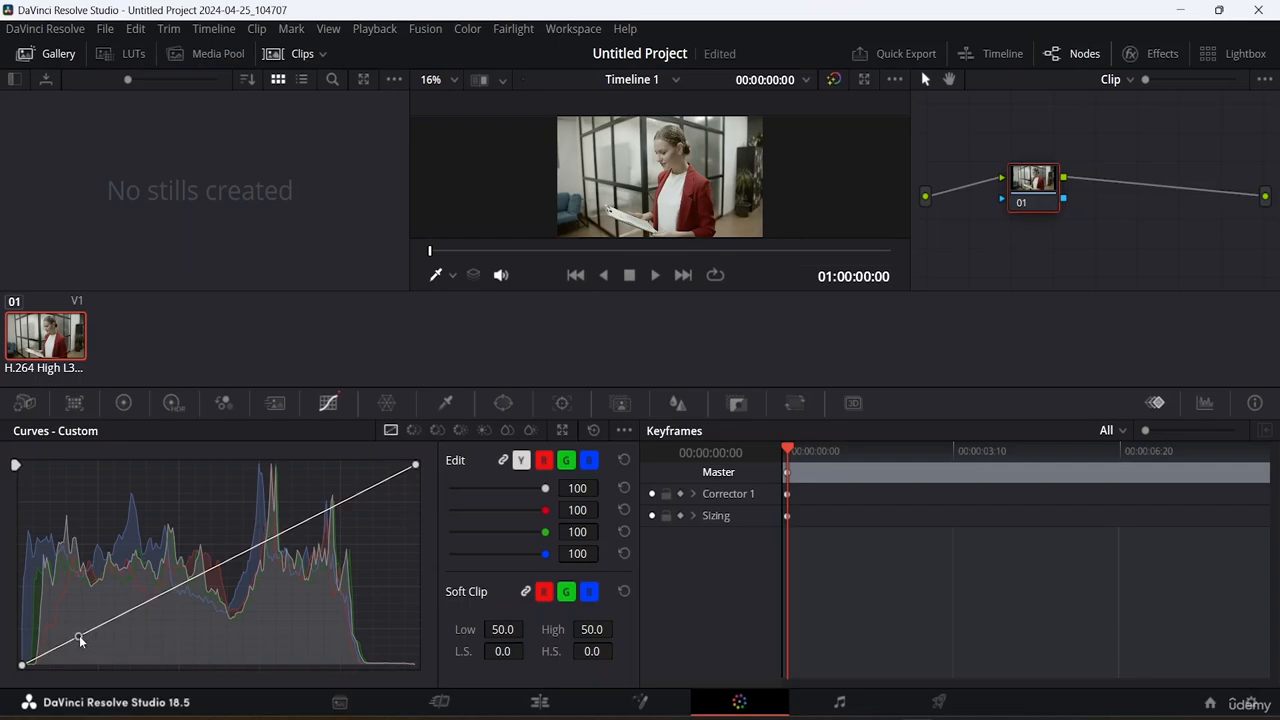
{"action": "left_click", "coordinate": [205, 574]}
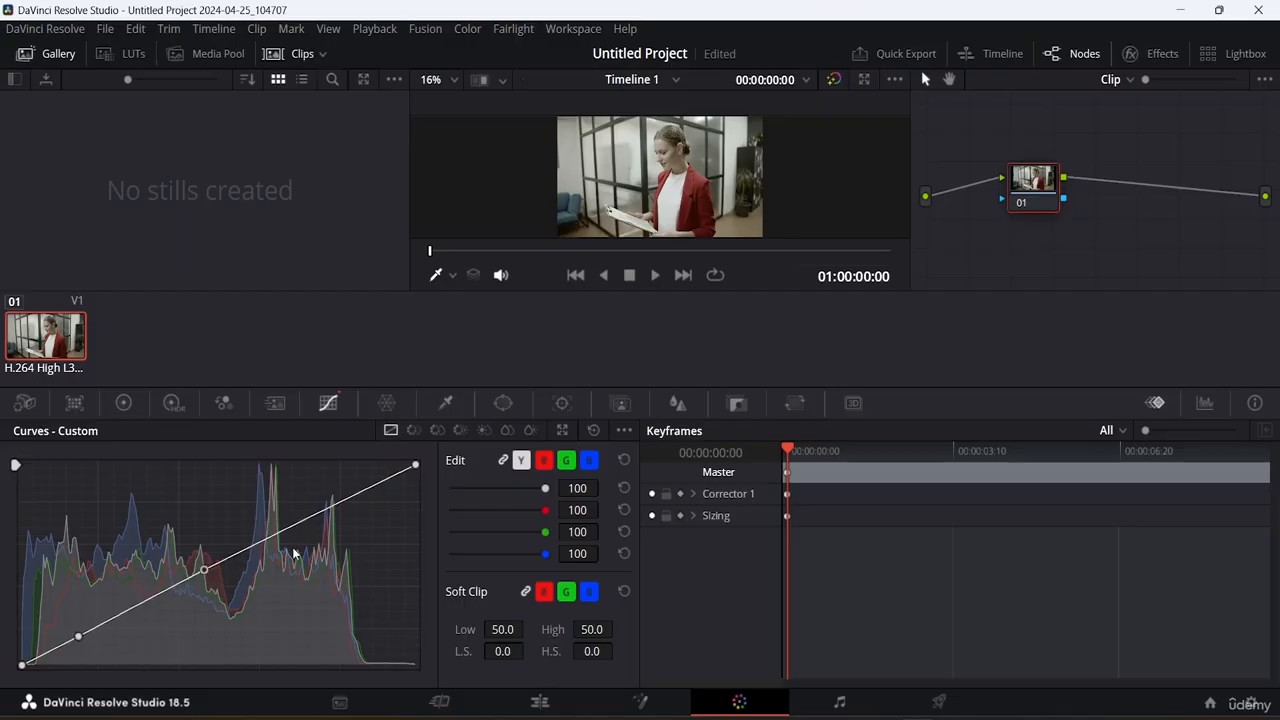
{"action": "left_click", "coordinate": [357, 492]}
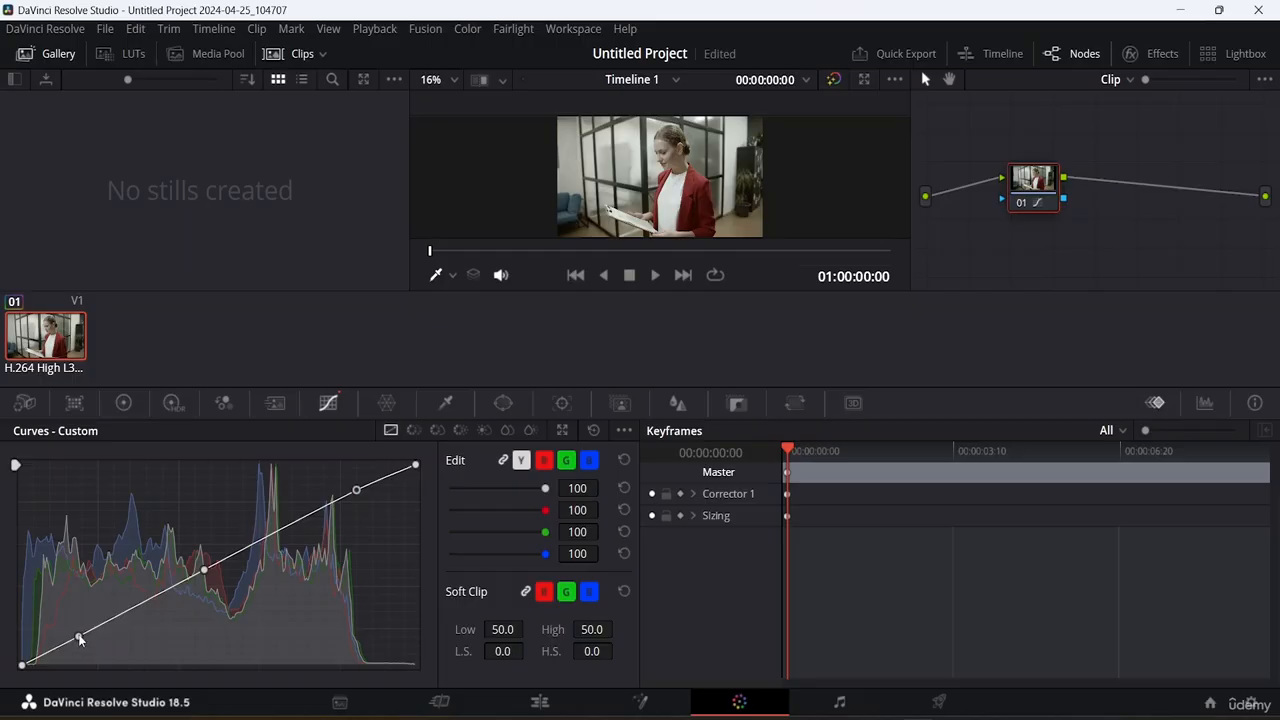
- Shape the custom curve by lowering the shadow point, lifting the midtones and slightly lowering the highlight point, and play back the graded clip
{"action": "mouse_move", "coordinate": [78, 635]}
{"action": "left_mouse_down"}
{"action": "mouse_move", "coordinate": [87, 660]}
{"action": "mouse_move", "coordinate": [78, 646]}
{"action": "left_mouse_up"}
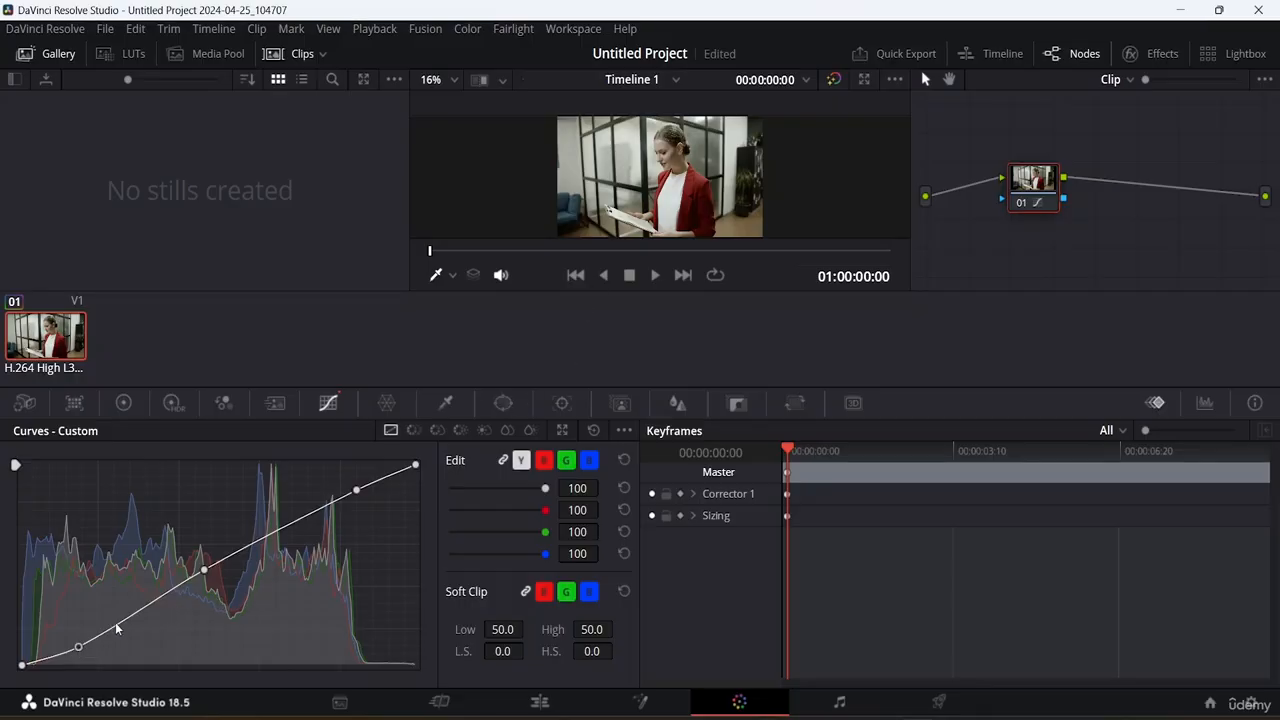
{"action": "mouse_move", "coordinate": [79, 648]}
{"action": "left_mouse_down"}
{"action": "mouse_move", "coordinate": [94, 643]}
{"action": "mouse_move", "coordinate": [95, 662]}
{"action": "mouse_move", "coordinate": [86, 653]}
{"action": "left_mouse_up"}
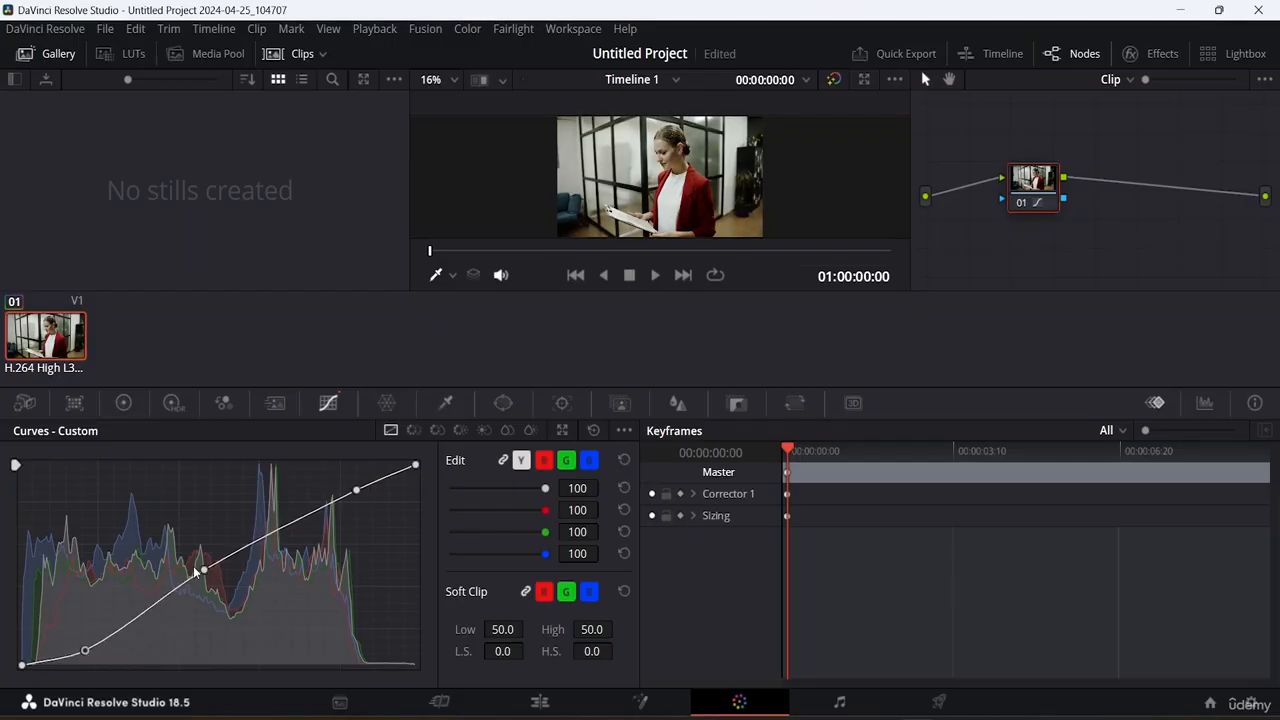
{"action": "left_click_drag", "start_coordinate": [204, 569], "coordinate": [172, 578]}
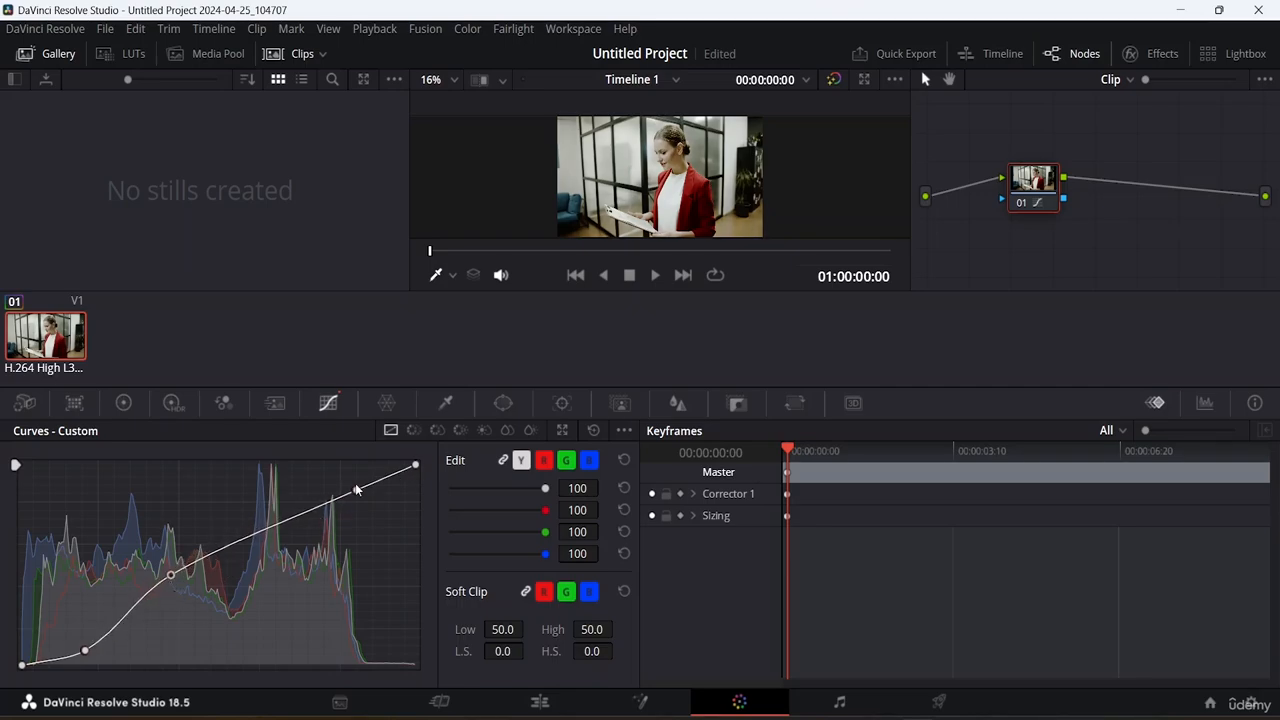
{"action": "mouse_move", "coordinate": [356, 489]}
{"action": "left_mouse_down"}
{"action": "mouse_move", "coordinate": [360, 529]}
{"action": "mouse_move", "coordinate": [346, 494]}
{"action": "mouse_move", "coordinate": [357, 503]}
{"action": "left_mouse_up"}
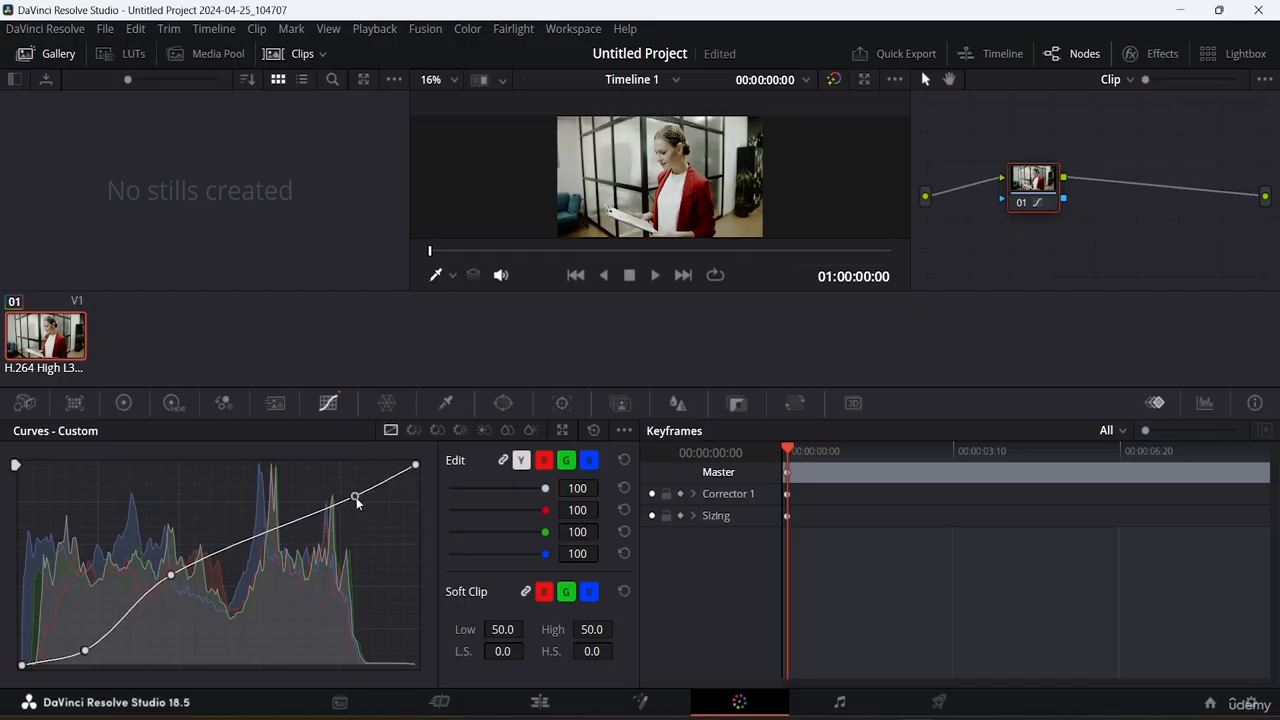
{"action": "left_click", "coordinate": [655, 275]}
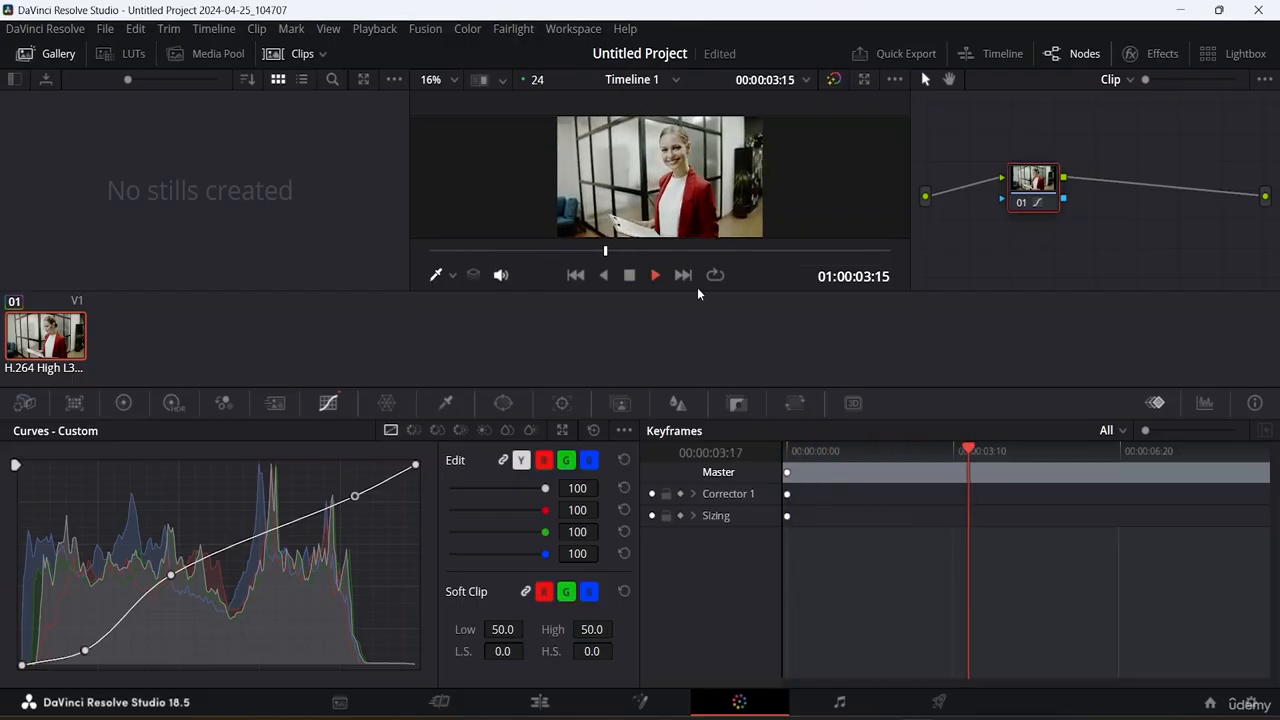
{"action": "left_click", "coordinate": [631, 275]}
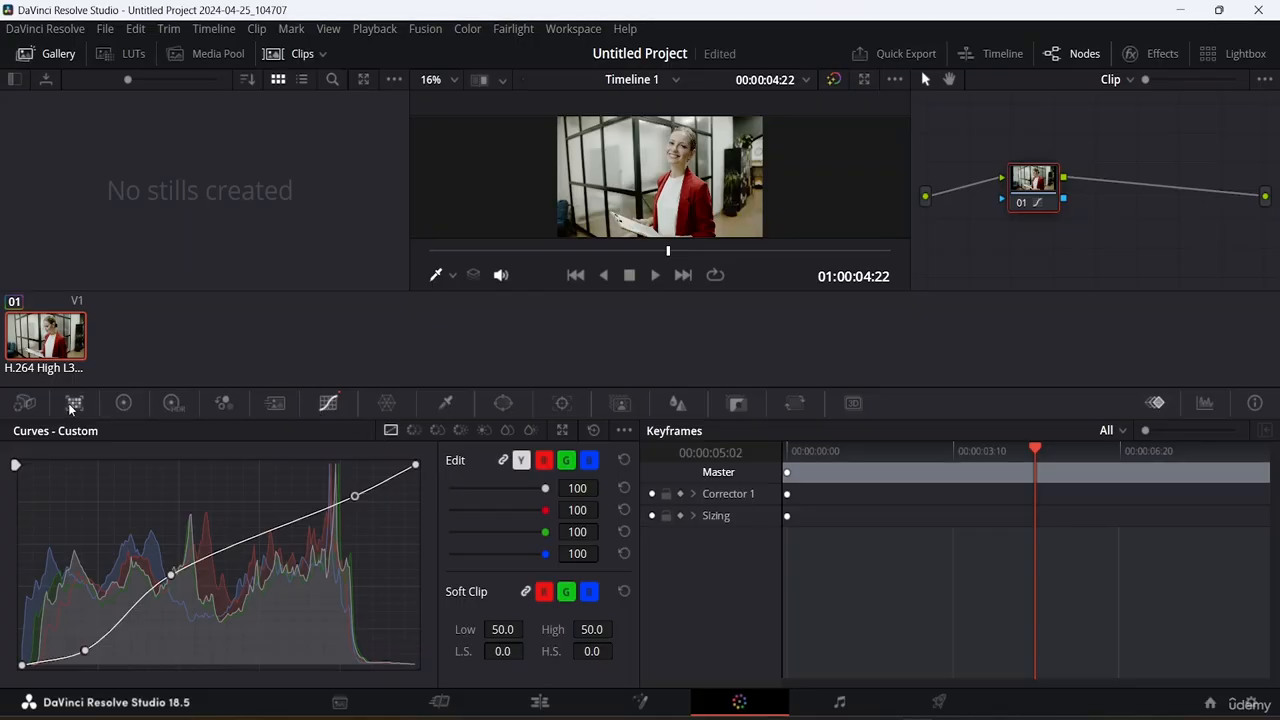
- Set the primaries Temp to -520 and shift the custom curve's midtone point toward the highlights to darken the midtones
{"action": "left_click", "coordinate": [123, 403]}
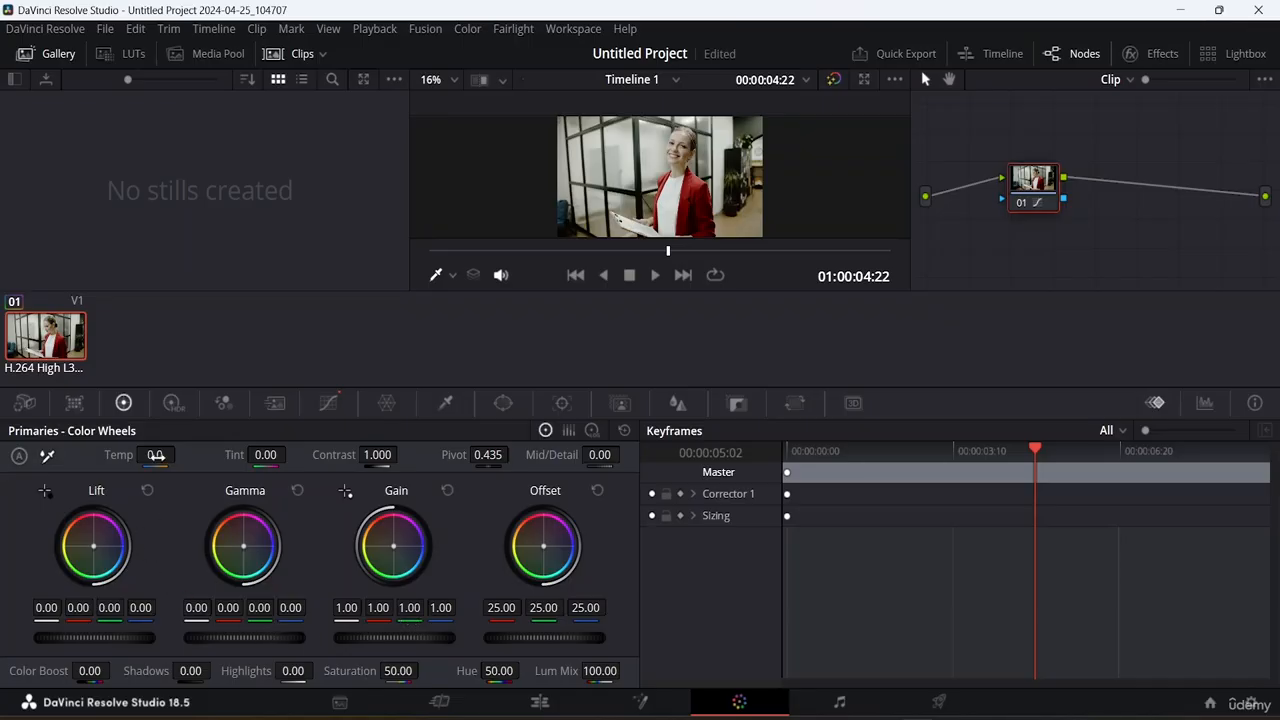
{"action": "mouse_move", "coordinate": [156, 457]}
{"action": "left_mouse_down"}
{"action": "mouse_move", "coordinate": [115, 457]}
{"action": "mouse_move", "coordinate": [180, 462]}
{"action": "left_mouse_up"}
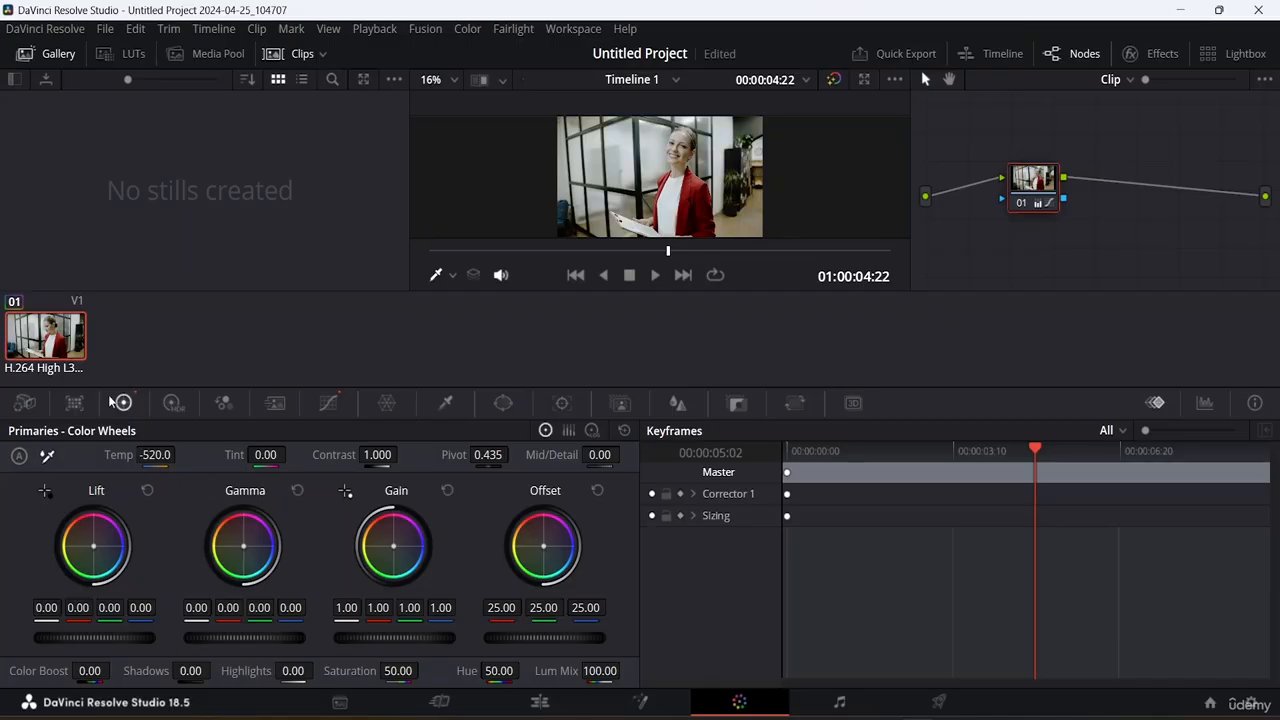
{"action": "left_click", "coordinate": [329, 403]}
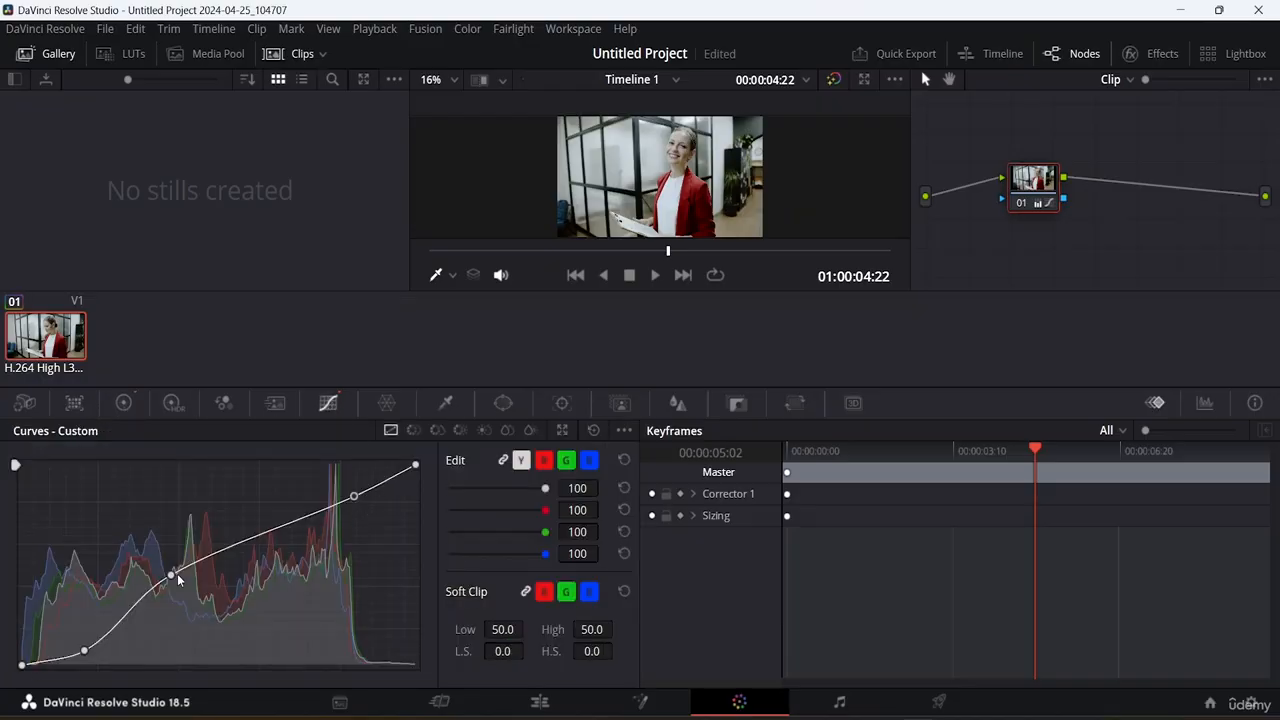
{"action": "left_click_drag", "start_coordinate": [171, 574], "coordinate": [226, 571]}
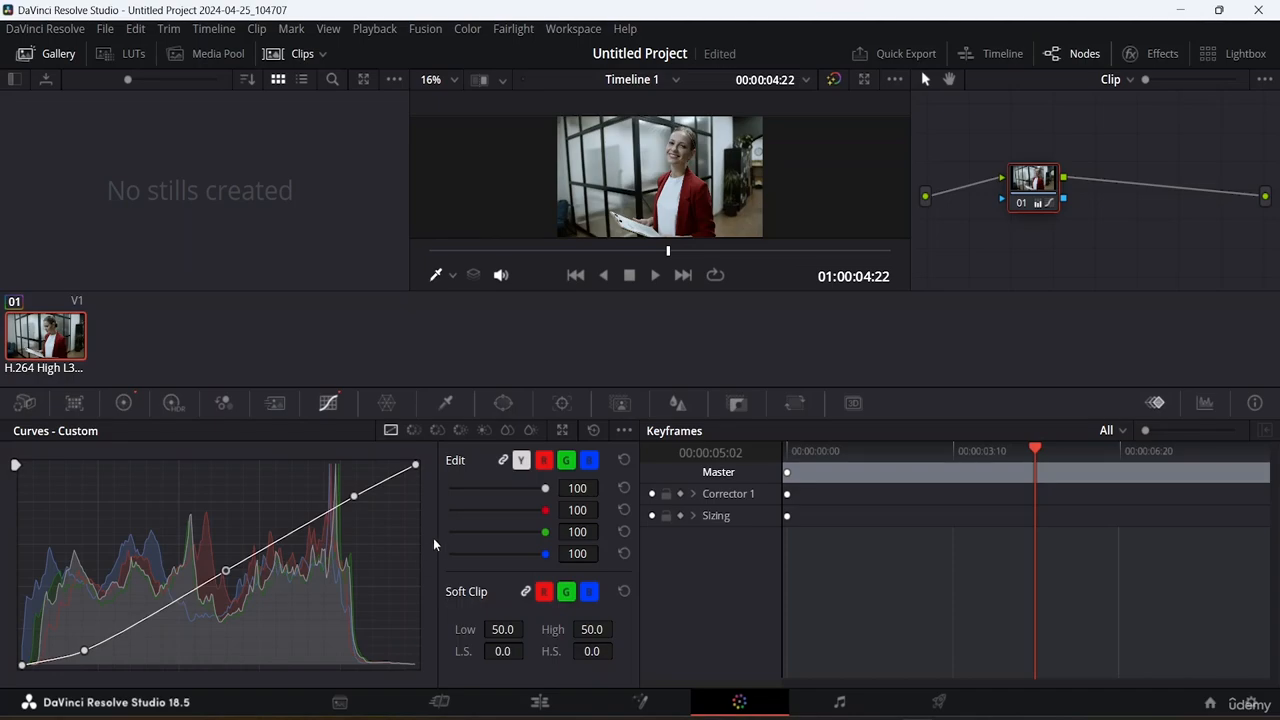
- Warm the clip in the primaries color wheels by setting Temp to 280 and Tint to 50
{"action": "left_click", "coordinate": [124, 403]}
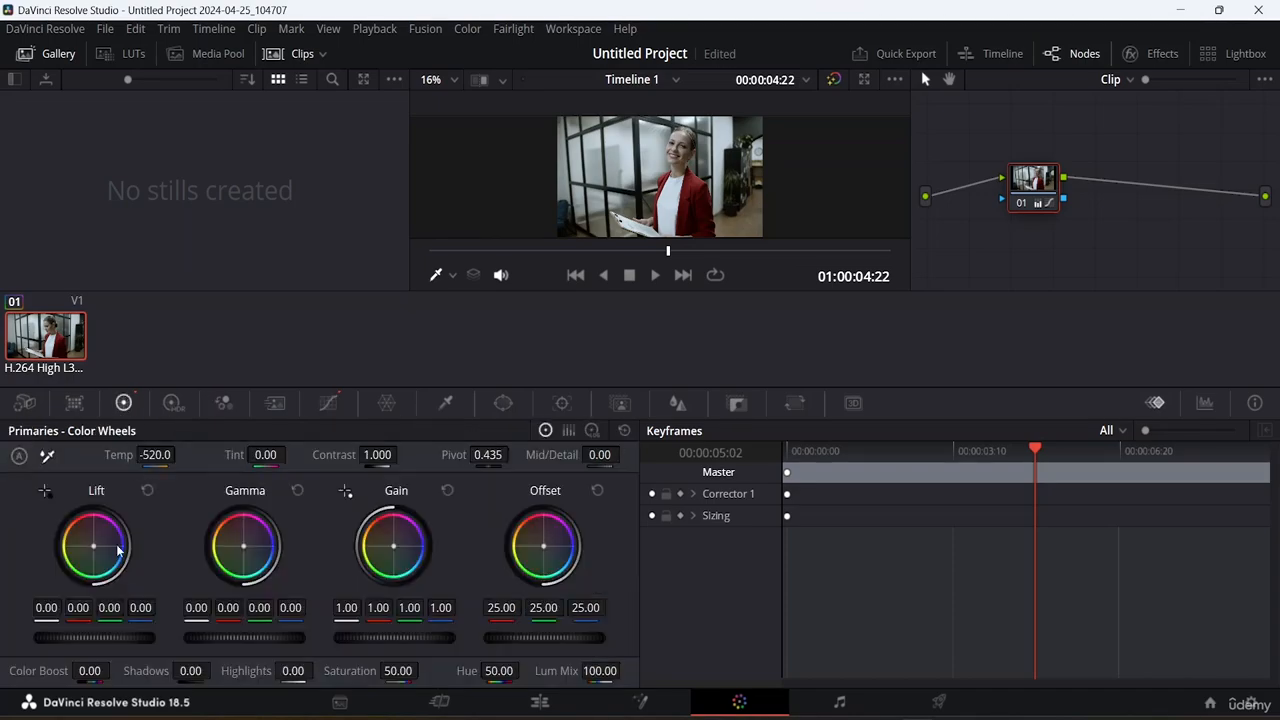
{"action": "left_click_drag", "start_coordinate": [138, 454], "coordinate": [180, 454]}
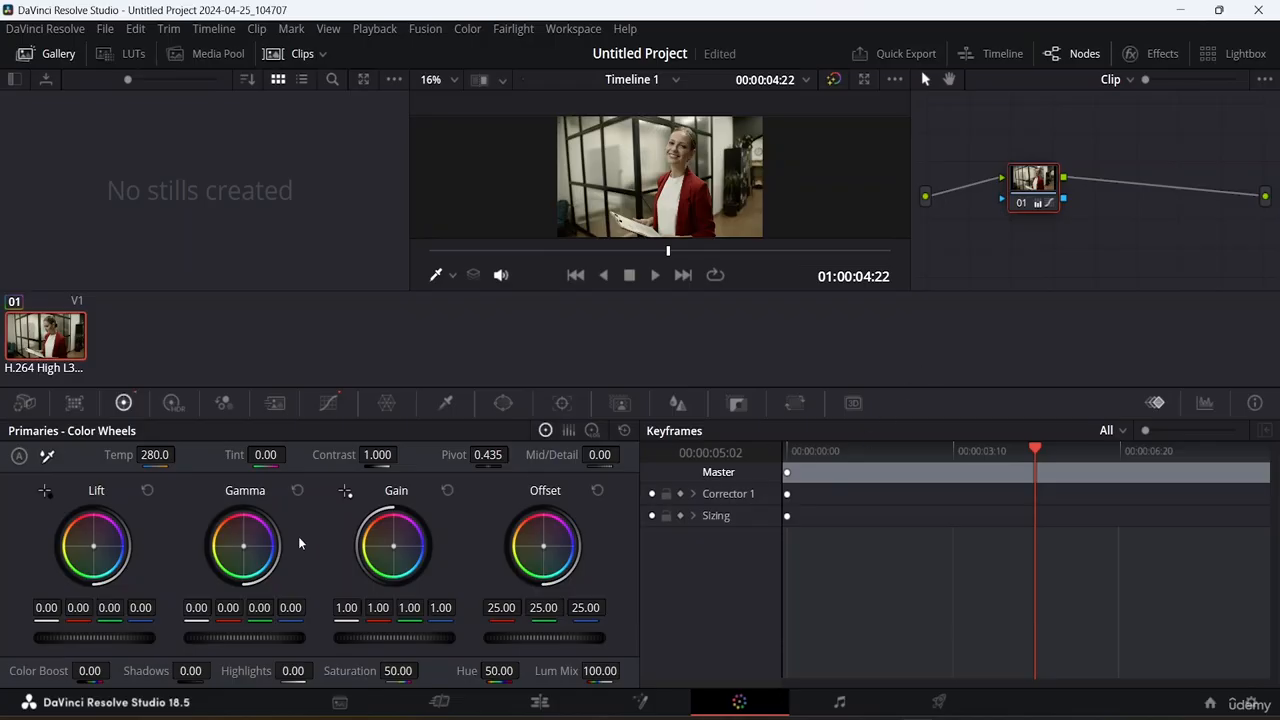
{"action": "left_click_drag", "start_coordinate": [291, 454], "coordinate": [291, 454]}
{"action": "double_click", "coordinate": [263, 454]}
{"action": "type", "text": "50"}
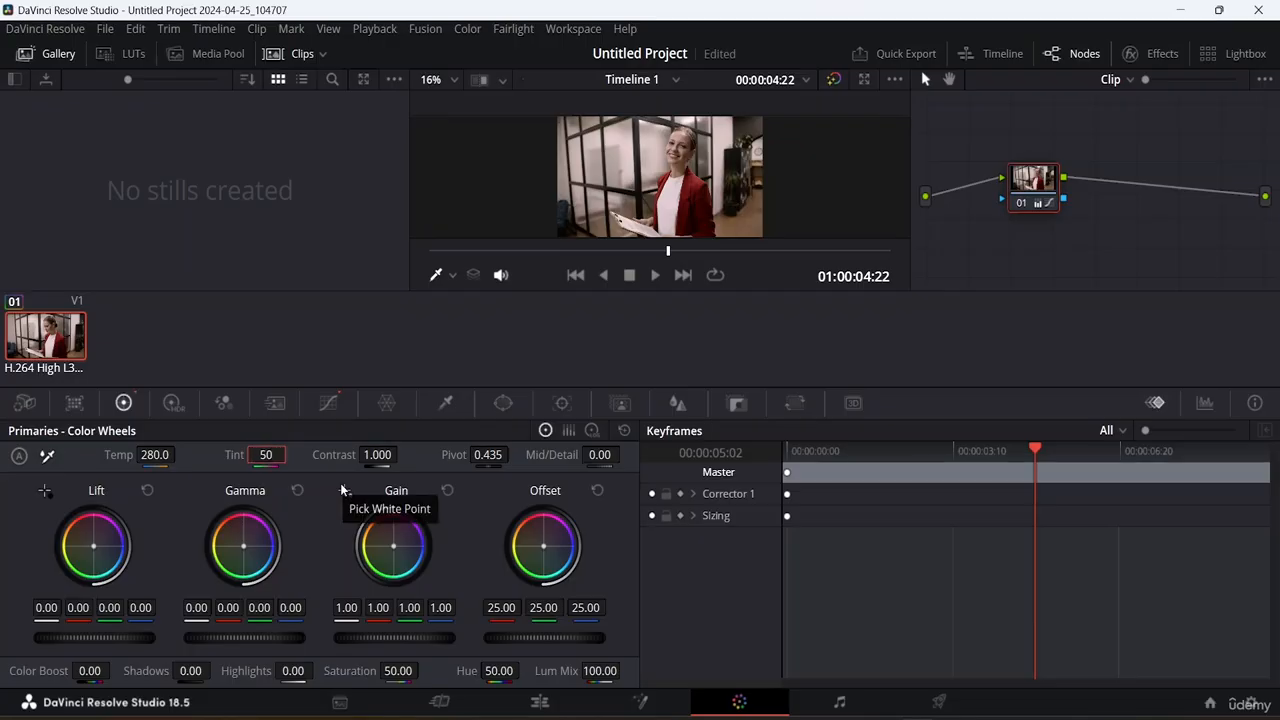
{"action": "key", "text": "Return"}
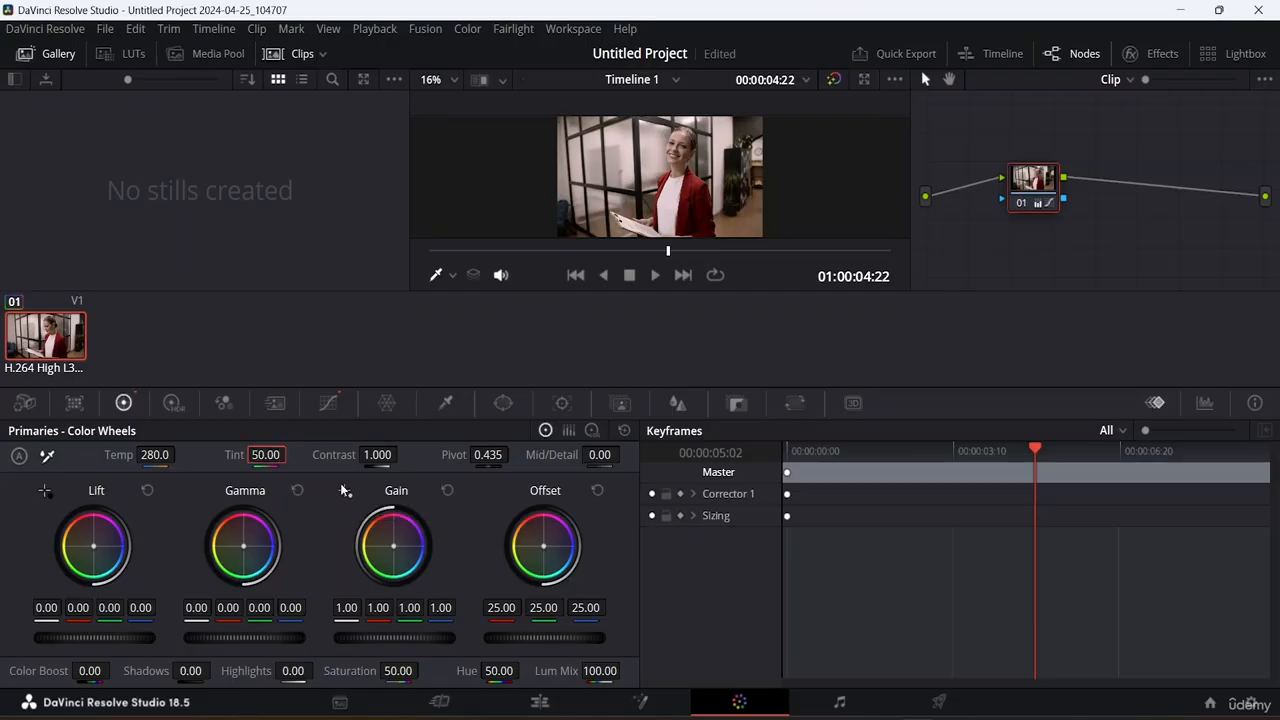
- Set the primaries Contrast to 1.142, Mid/Detail to 50, Saturation to 39.20 and Shadows to 0
{"action": "mouse_move", "coordinate": [378, 454]}
{"action": "left_mouse_down"}
{"action": "mouse_move", "coordinate": [364, 454]}
{"action": "mouse_move", "coordinate": [403, 454]}
{"action": "left_mouse_up"}
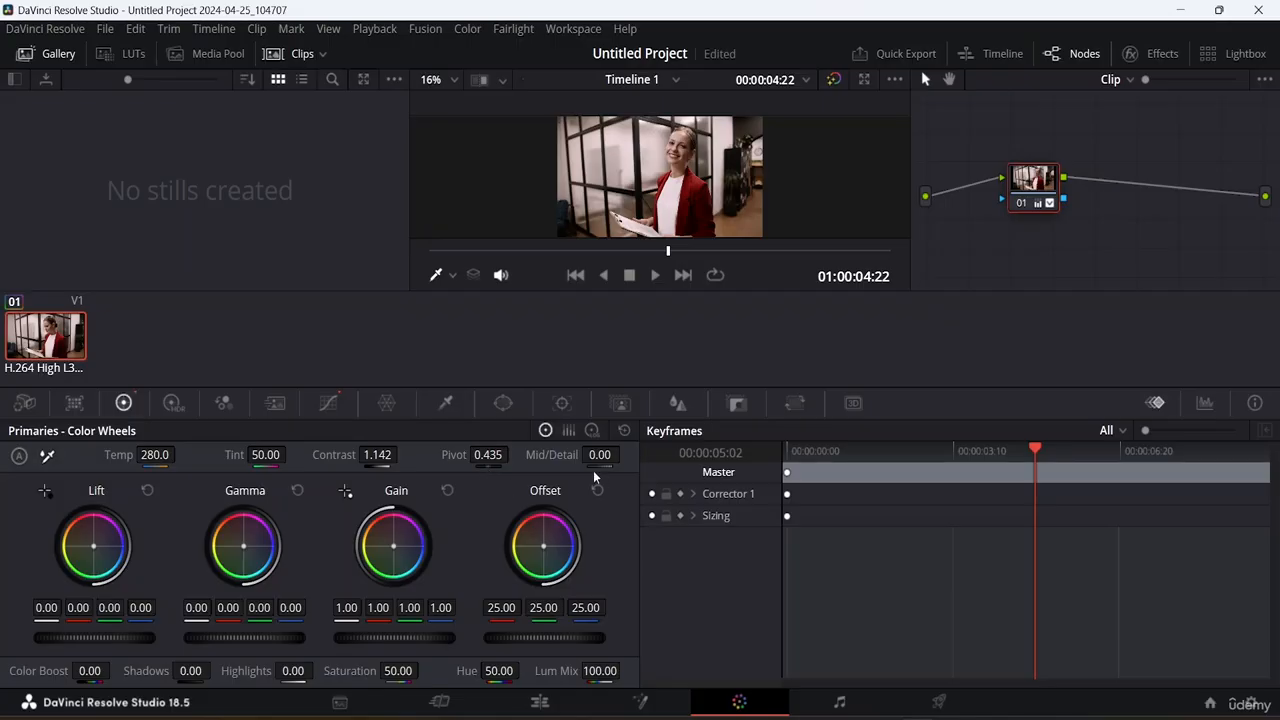
{"action": "left_click_drag", "start_coordinate": [599, 454], "coordinate": [965, 455]}
{"action": "left_click_drag", "start_coordinate": [428, 676], "coordinate": [423, 670]}
{"action": "mouse_move", "coordinate": [208, 670]}
{"action": "left_mouse_down"}
{"action": "mouse_move", "coordinate": [196, 670]}
{"action": "mouse_move", "coordinate": [214, 671]}
{"action": "left_mouse_up"}
{"action": "double_click", "coordinate": [190, 670]}
{"action": "type", "text": "0"}
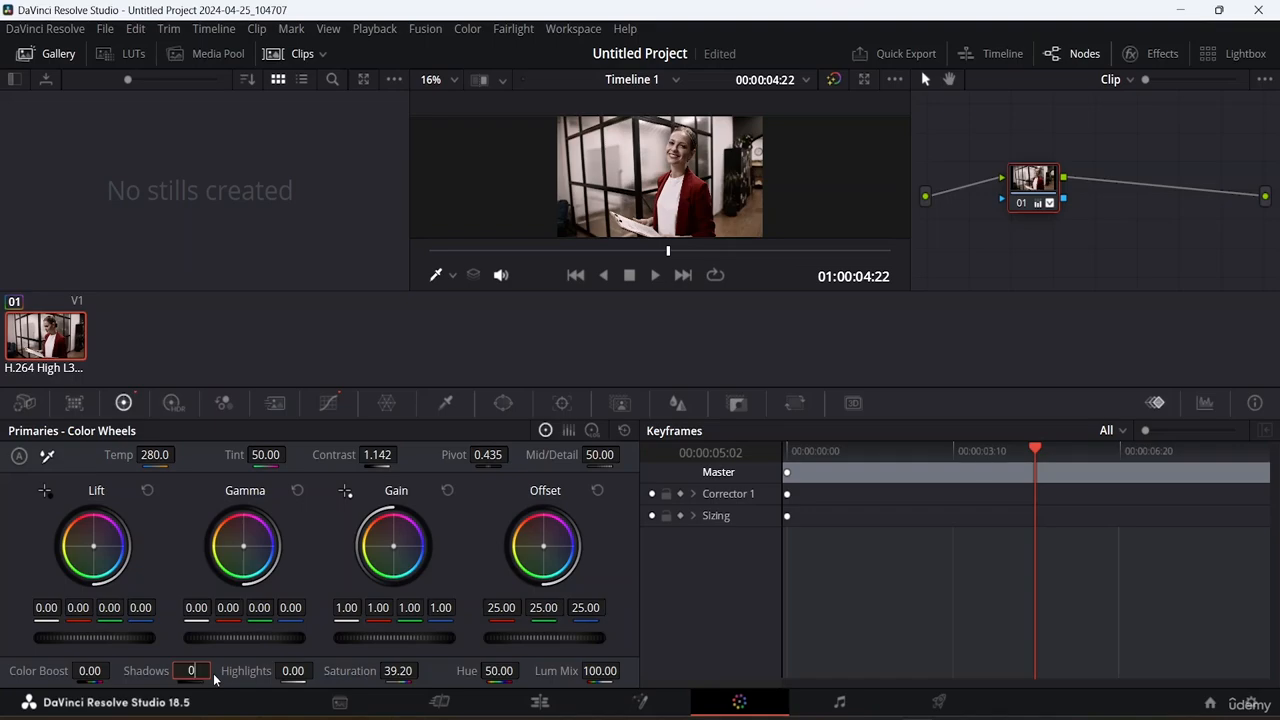
{"action": "key", "text": "Return"}
- Set Lift to -0.02, 0.01, -0.03, Offset to 25.20, 23.82, 32.17 and Gain to 1.03, 1.00, 0.92 with their color wheels
{"action": "mouse_move", "coordinate": [1038, 207]}
{"action": "left_click_drag", "start_coordinate": [90, 548], "coordinate": [92, 546]}
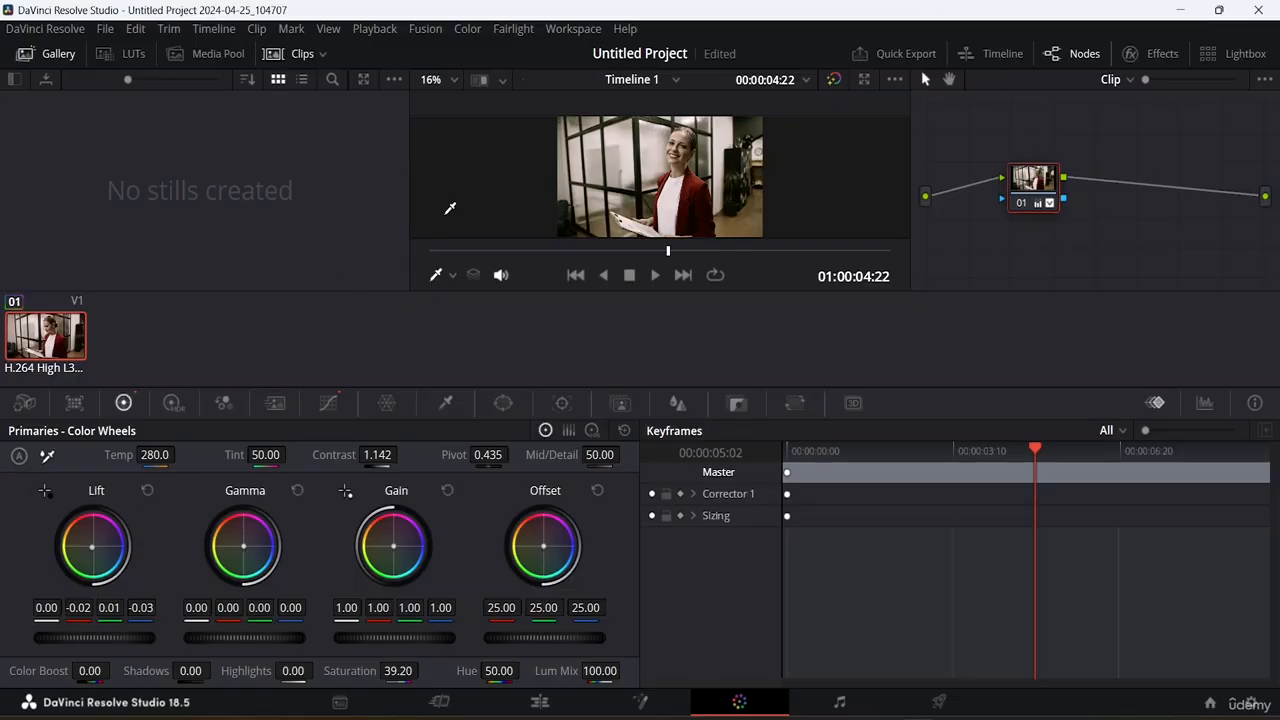
{"action": "left_click_drag", "start_coordinate": [540, 547], "coordinate": [546, 547]}
{"action": "left_click_drag", "start_coordinate": [391, 557], "coordinate": [391, 557]}
- Raise the Gamma master to 0.06 and balance its color wheel to red 0.07, green 0.06 and blue 0.03
{"action": "left_click_drag", "start_coordinate": [244, 554], "coordinate": [251, 538]}
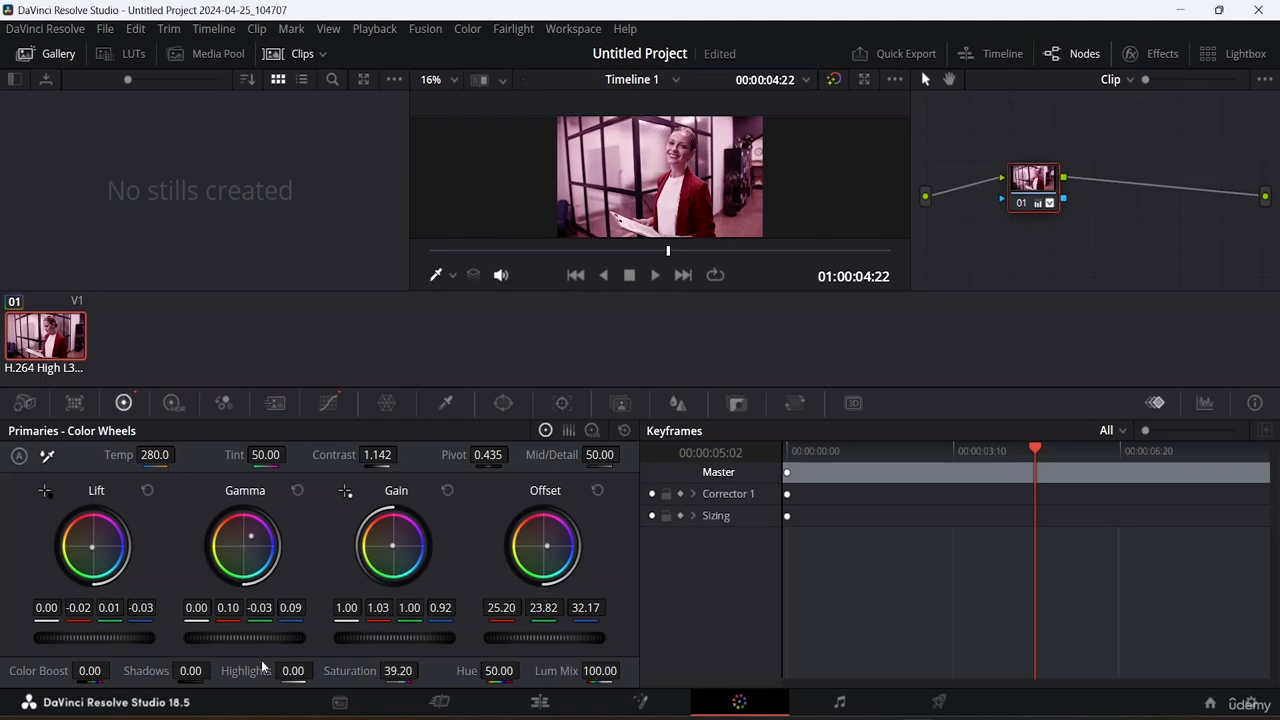
{"action": "mouse_move", "coordinate": [248, 645]}
{"action": "left_mouse_down"}
{"action": "mouse_move", "coordinate": [285, 645]}
{"action": "mouse_move", "coordinate": [260, 645]}
{"action": "left_mouse_up"}
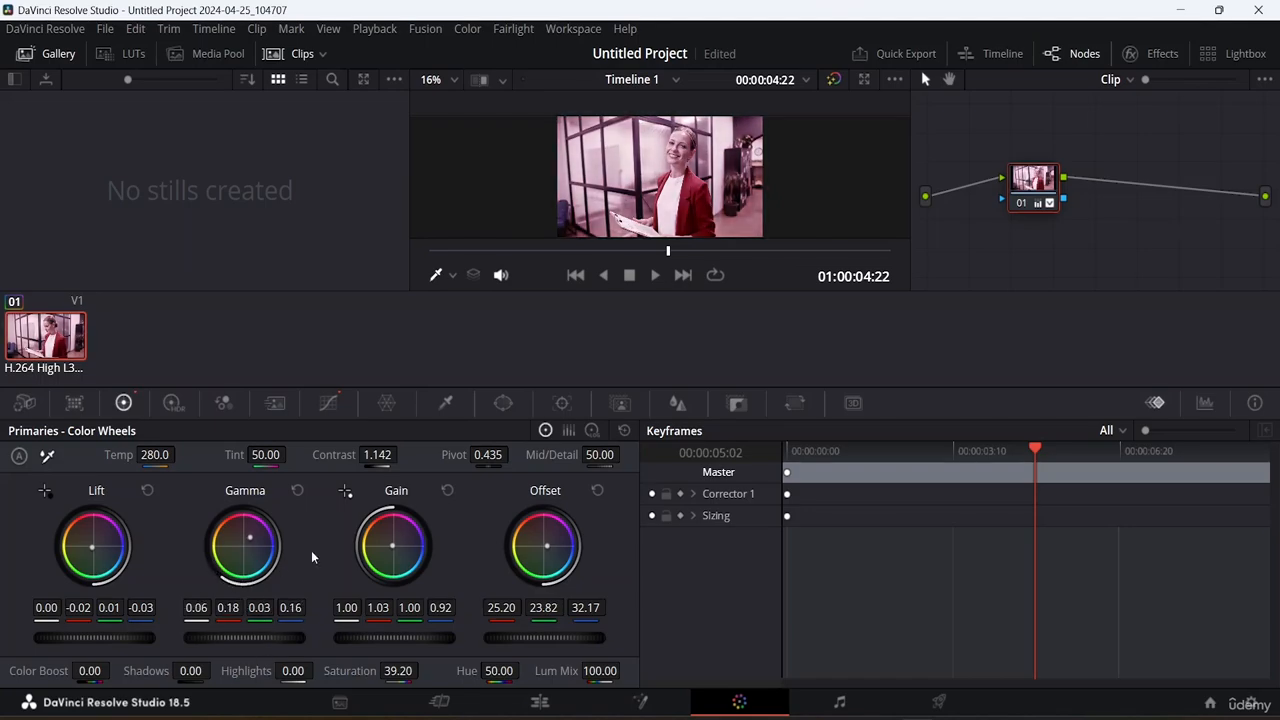
{"action": "left_click_drag", "start_coordinate": [249, 538], "coordinate": [240, 546]}
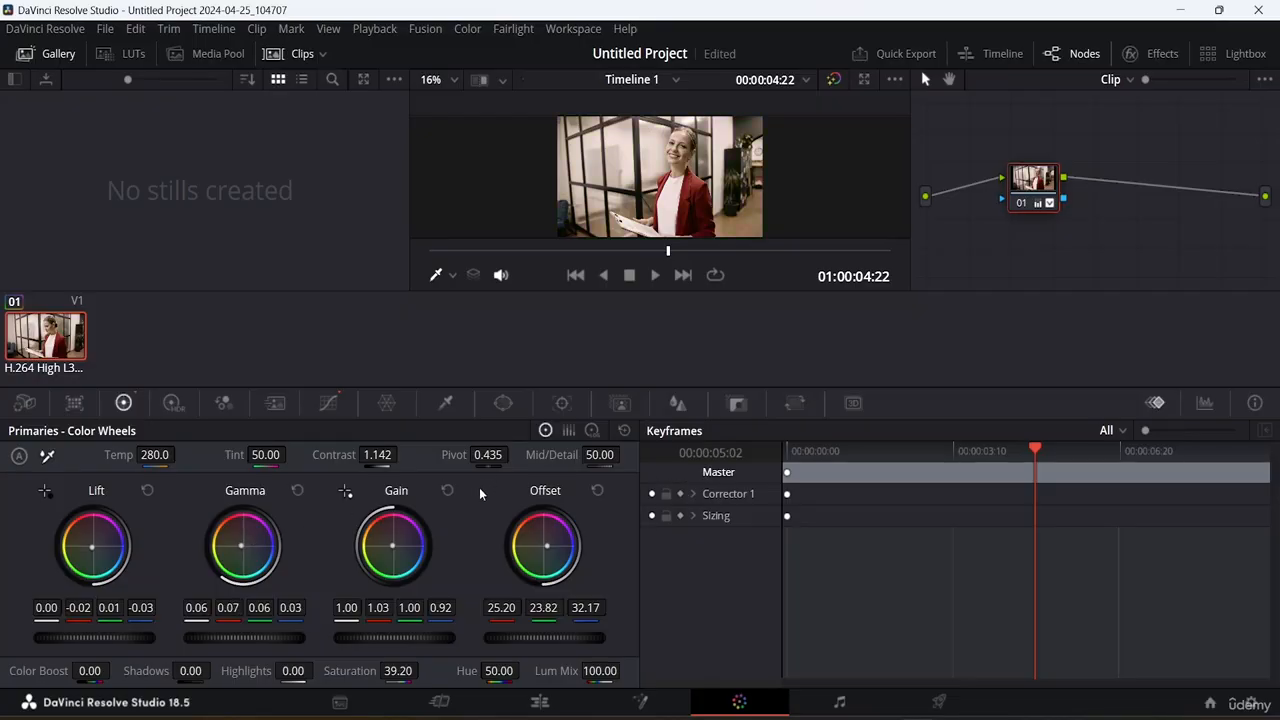
- Look through the Color Match and HDR color wheels palettes and open the Hue Vs Hue curve
{"action": "left_click", "coordinate": [75, 403]}
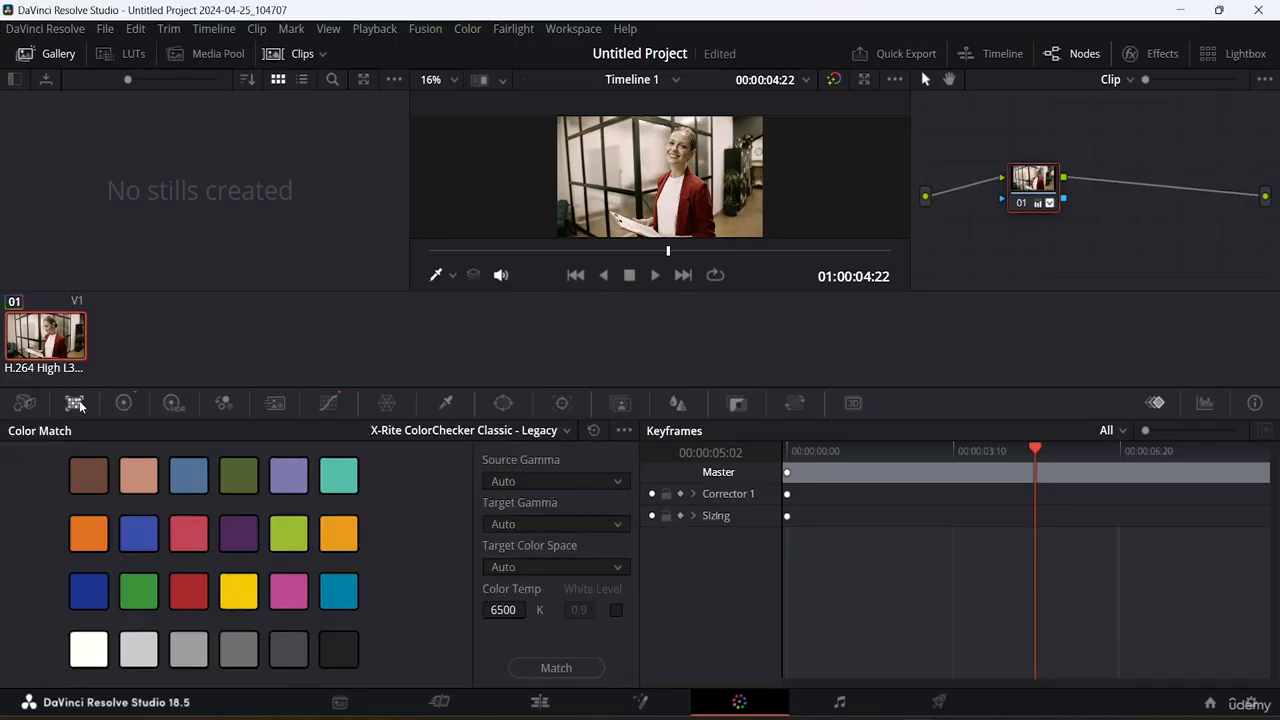
{"action": "left_click", "coordinate": [126, 404]}
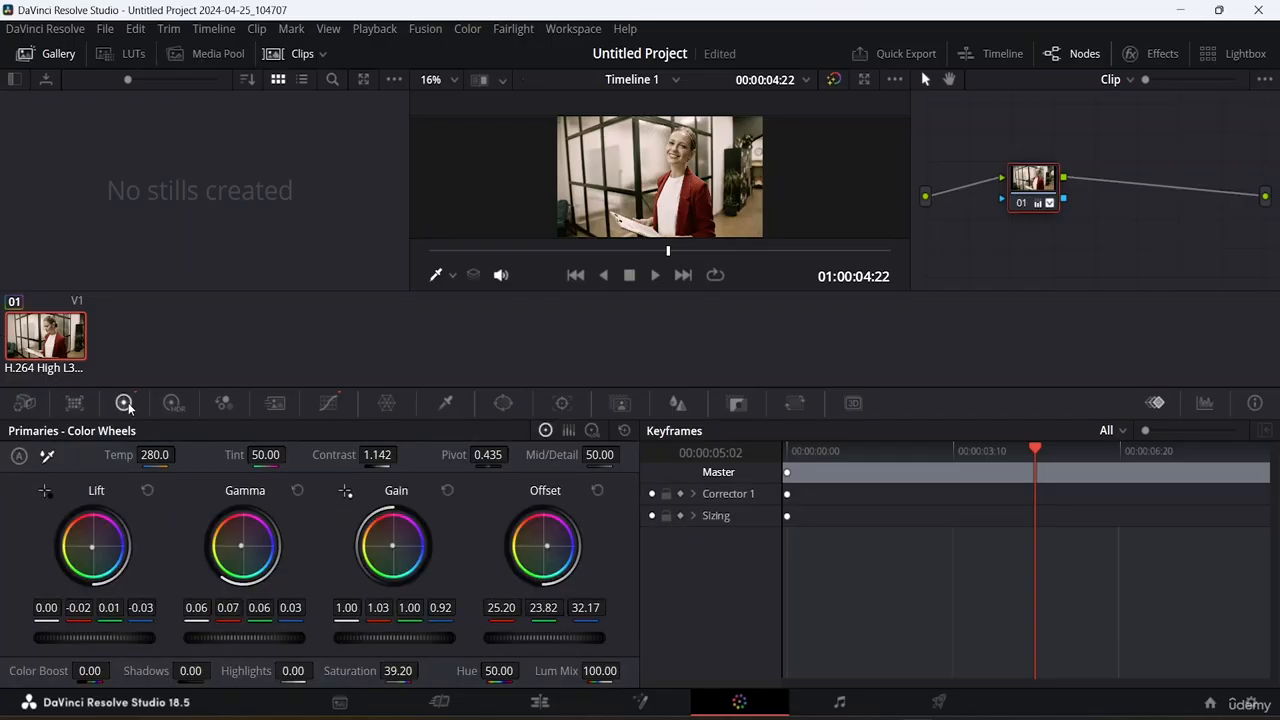
{"action": "left_click", "coordinate": [162, 406]}
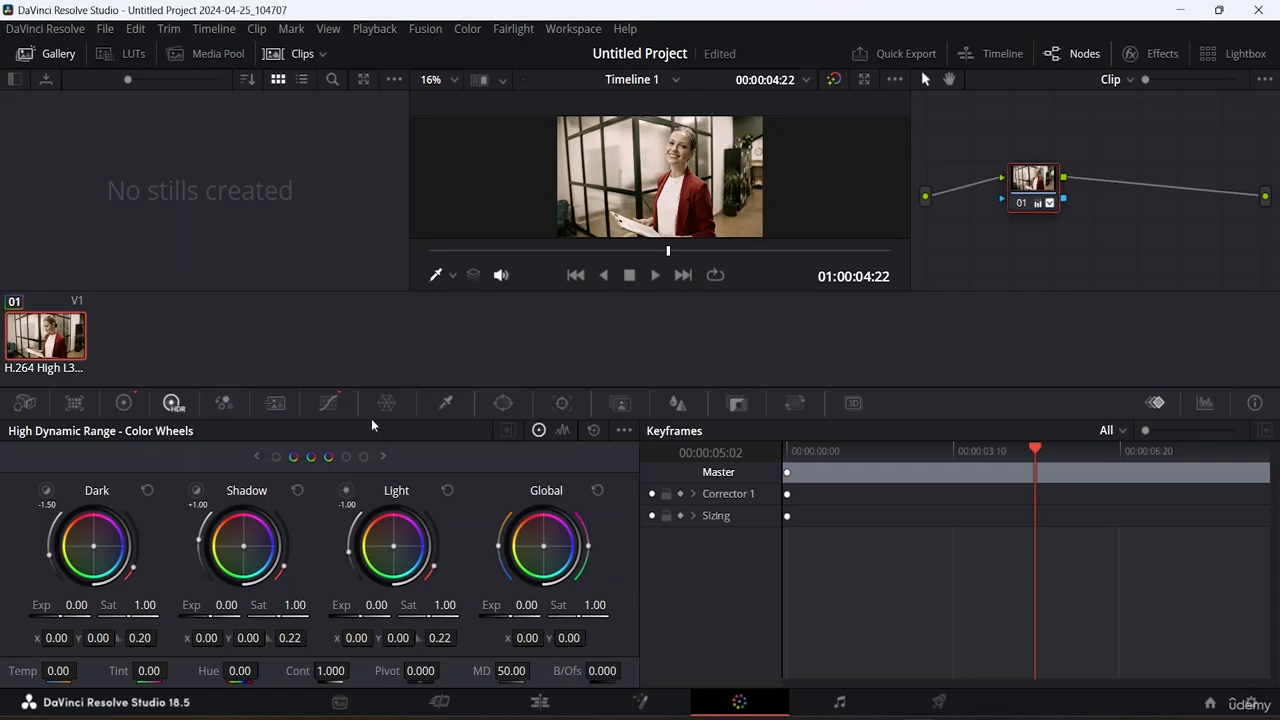
{"action": "left_click", "coordinate": [322, 402]}
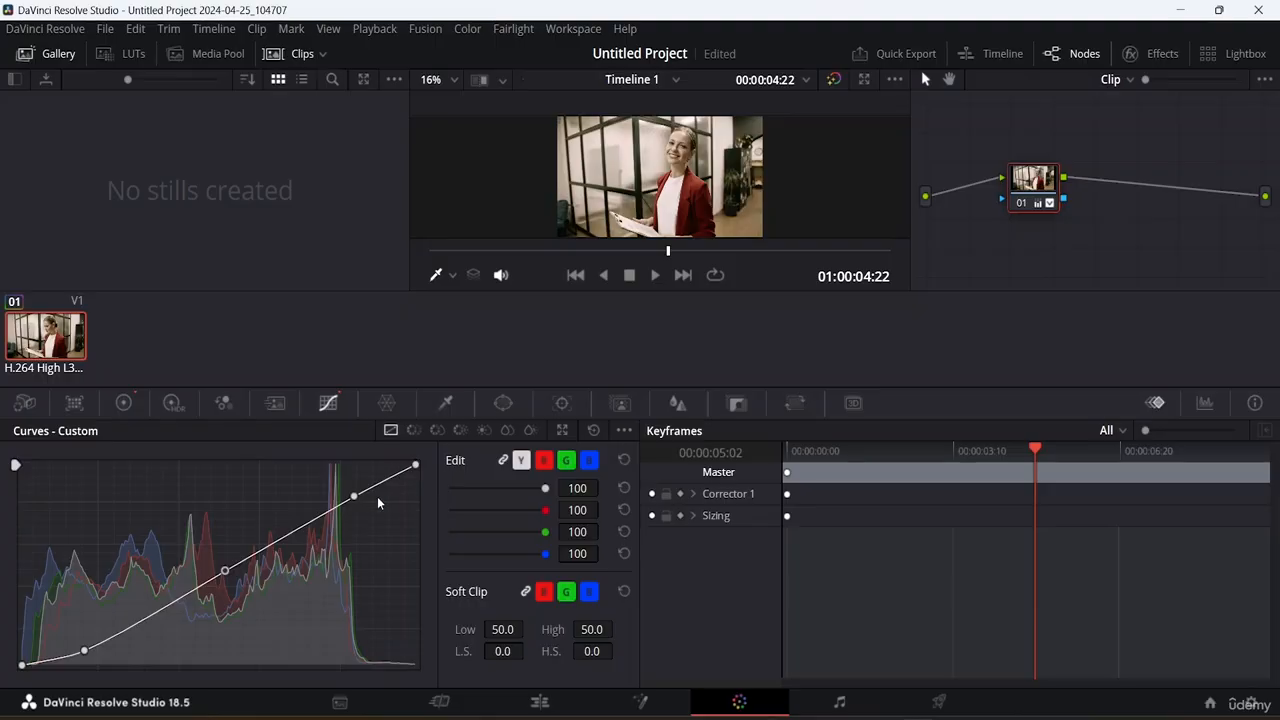
{"action": "left_click", "coordinate": [413, 429]}
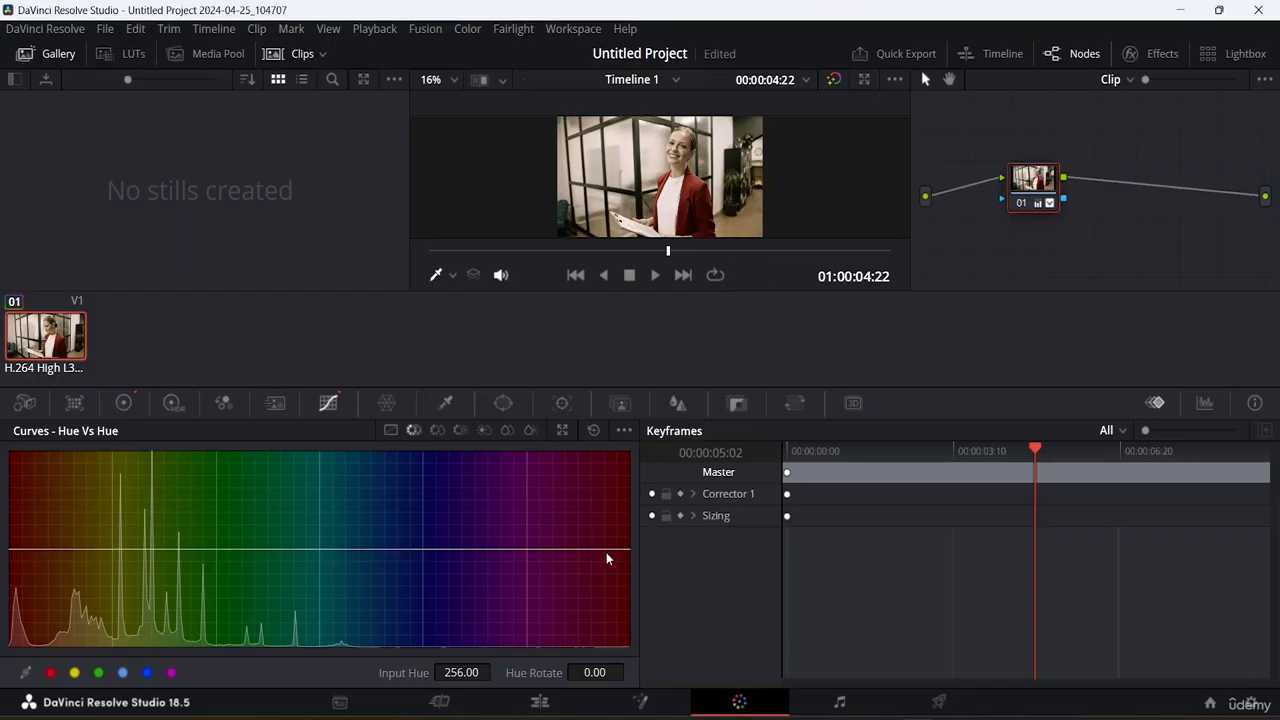
- Add two Hue Vs Hue points and set hue rotation to 37.60 near the magenta-reds and -50.40 in the oranges
{"action": "left_click_drag", "start_coordinate": [614, 549], "coordinate": [611, 546]}
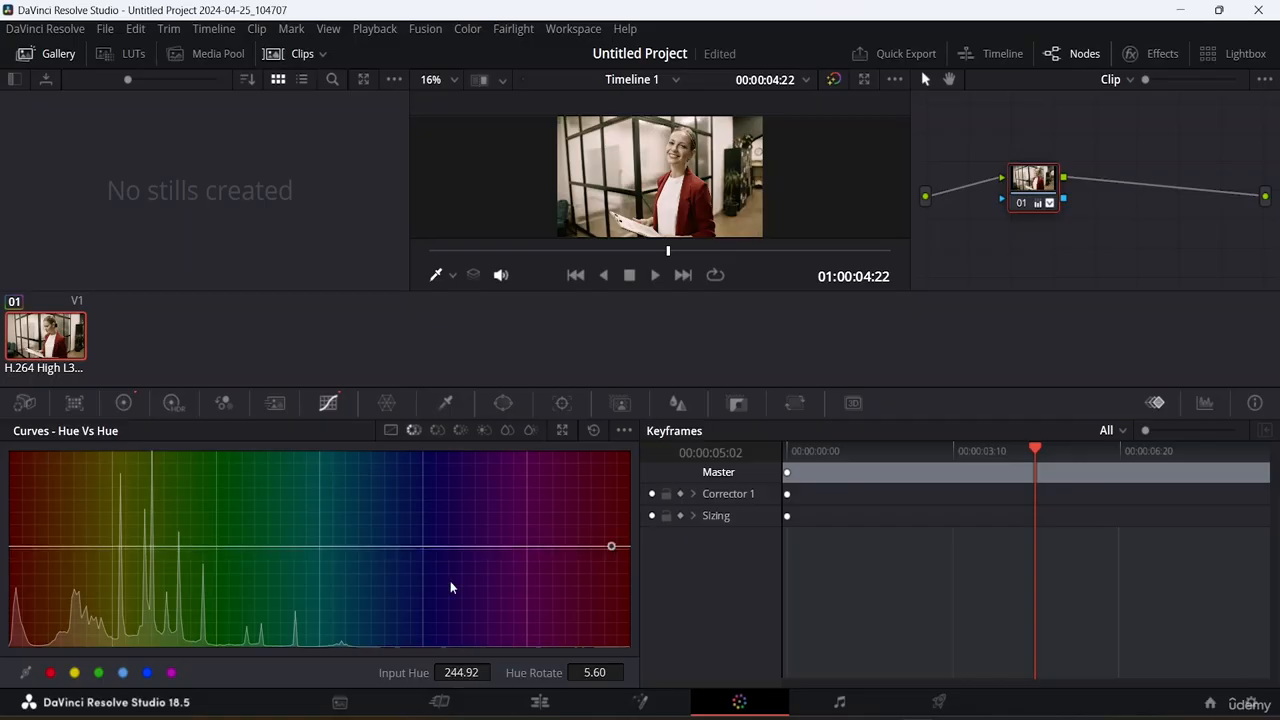
{"action": "left_click", "coordinate": [16, 546]}
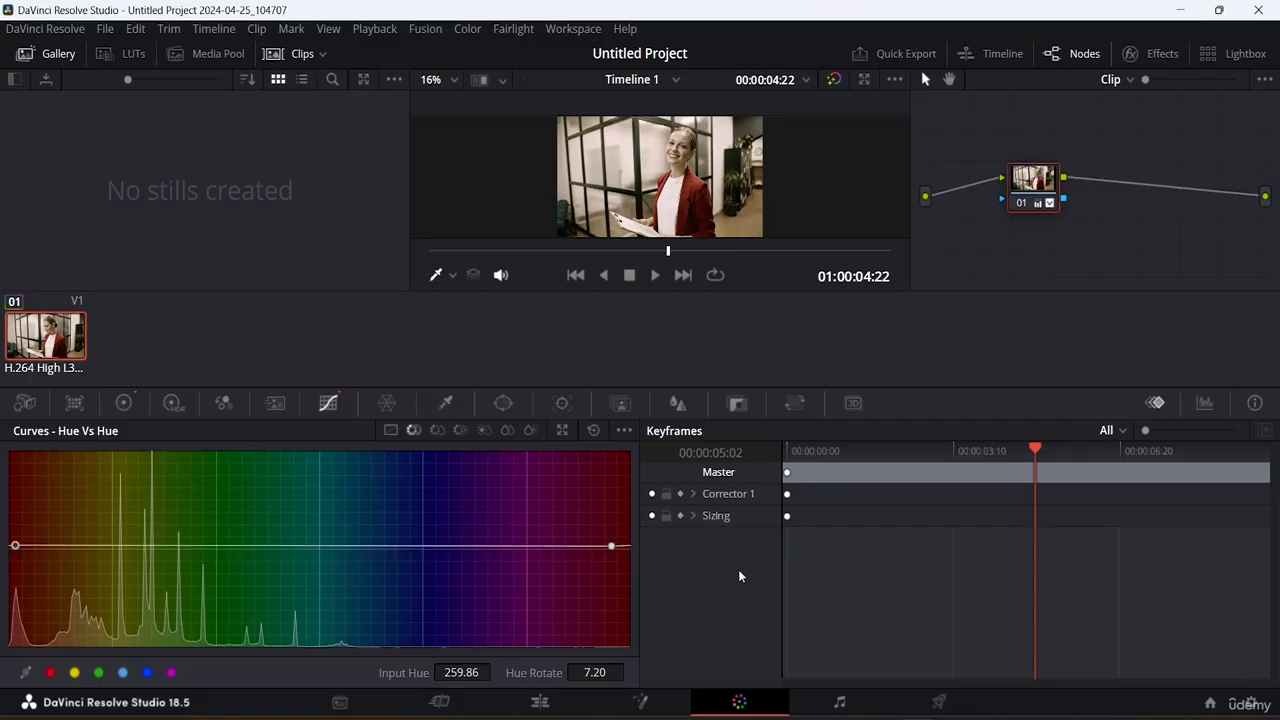
{"action": "left_click_drag", "start_coordinate": [613, 549], "coordinate": [589, 535]}
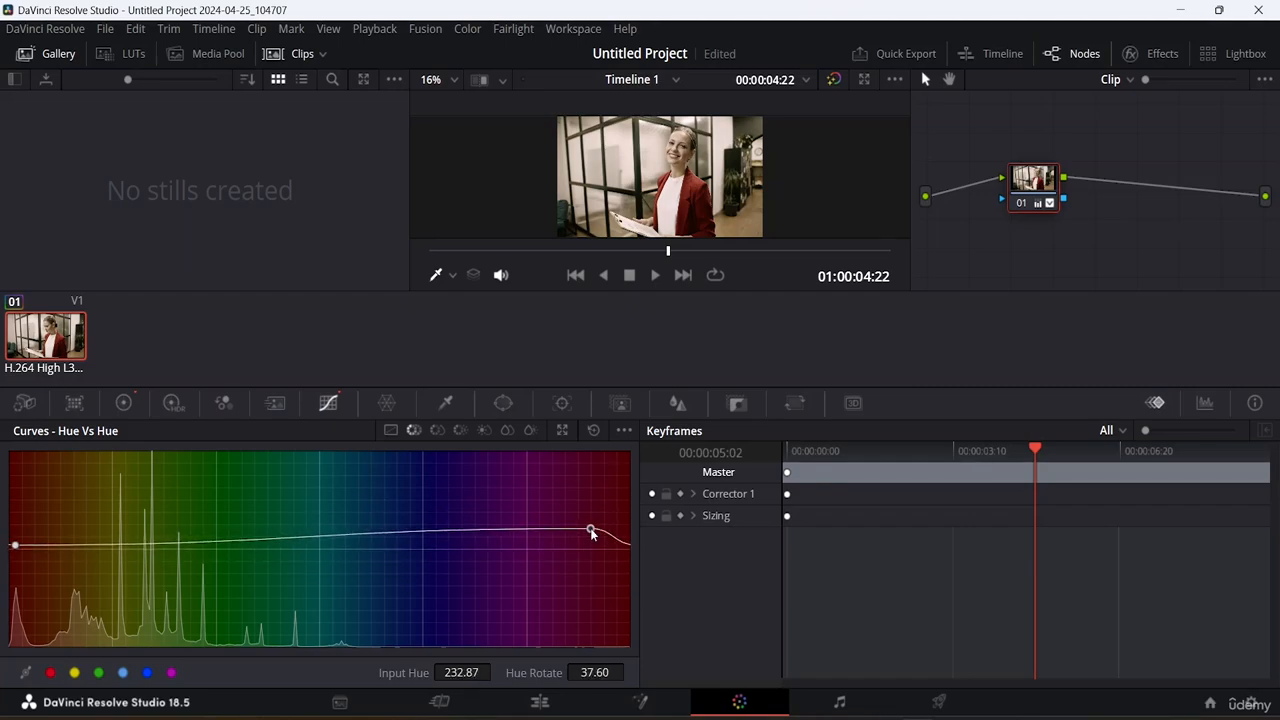
{"action": "left_click_drag", "start_coordinate": [13, 549], "coordinate": [72, 578]}
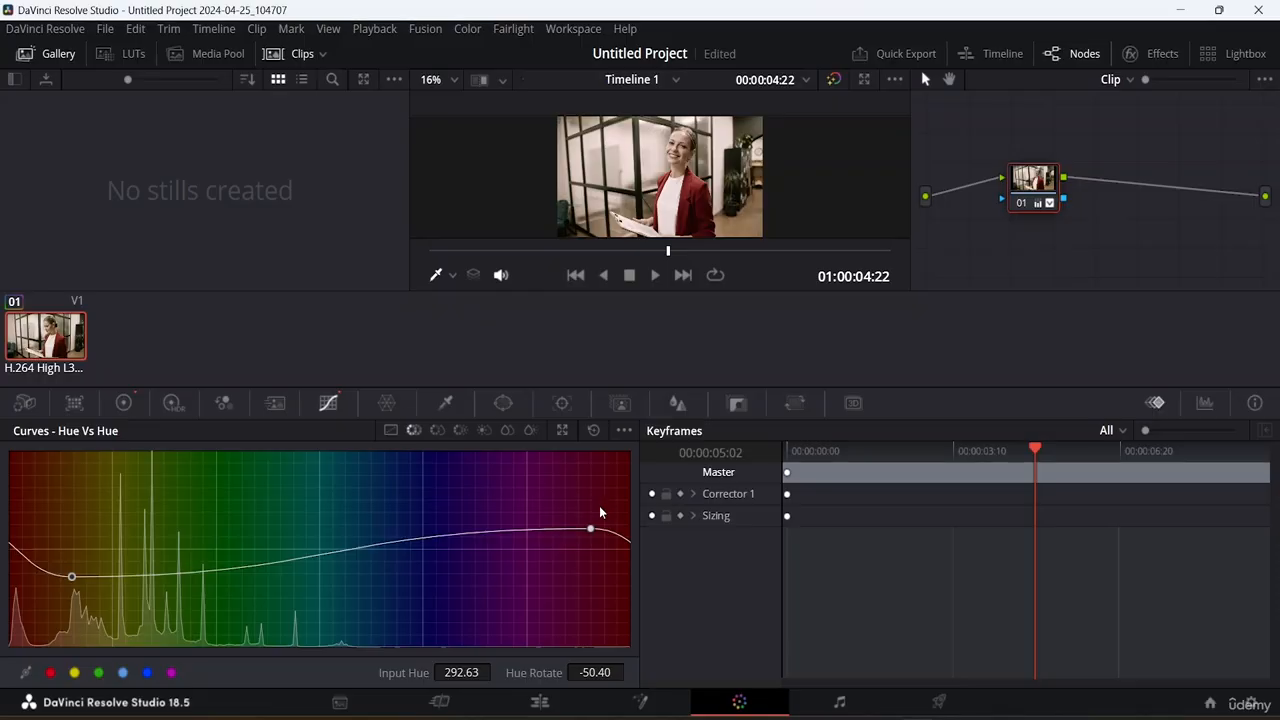
- Set the magenta-red point's hue rotation to 7.20 and remove both points from the Hue Vs Hue curve
{"action": "left_click", "coordinate": [440, 432]}
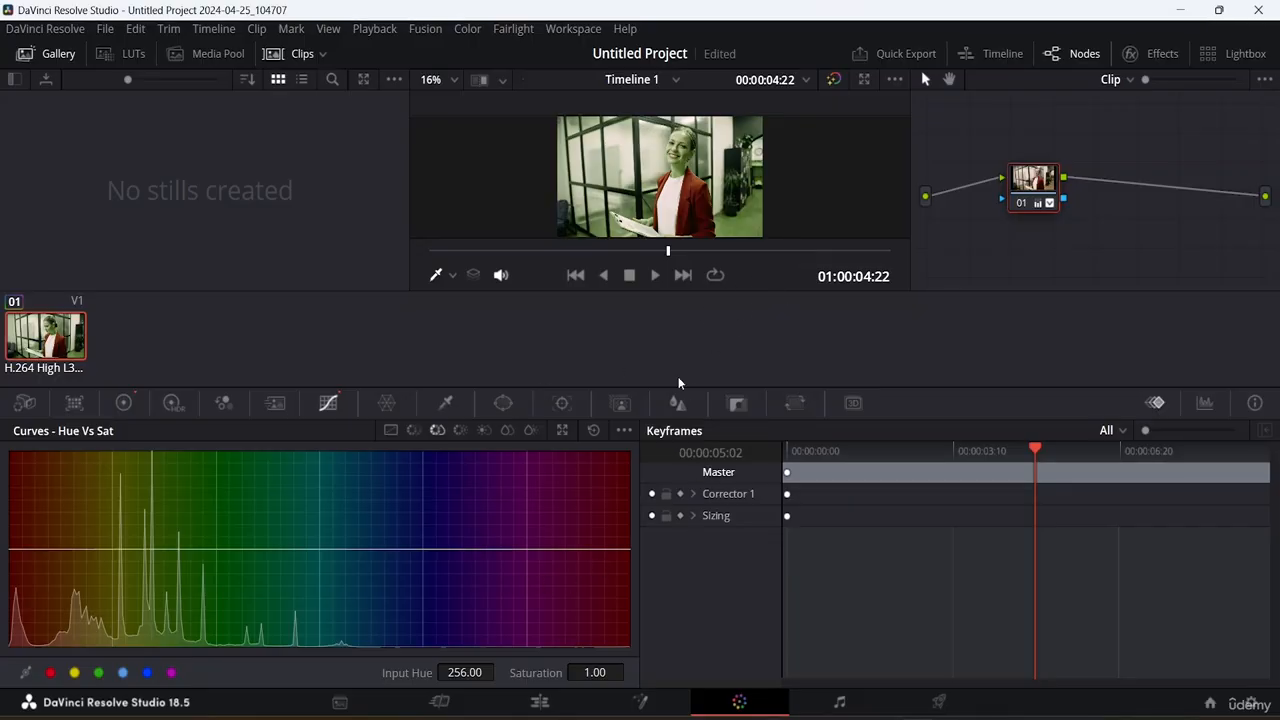
{"action": "left_click", "coordinate": [412, 433]}
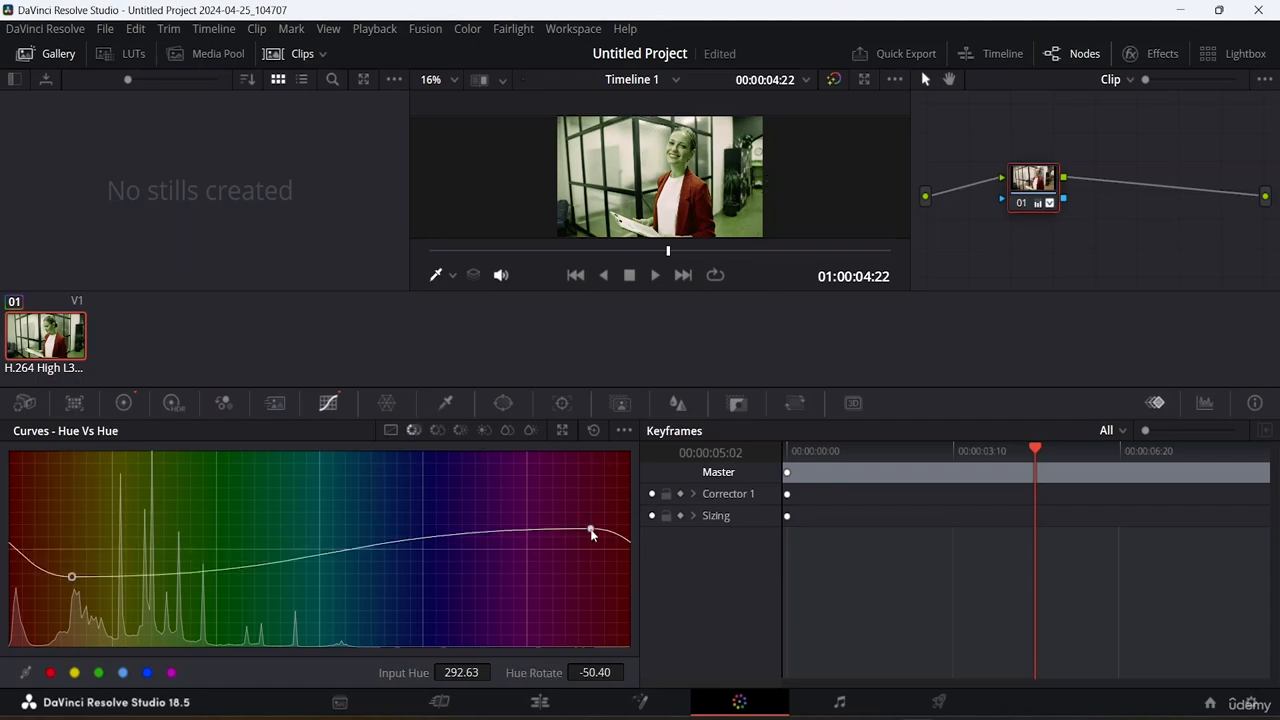
{"action": "left_click_drag", "start_coordinate": [591, 529], "coordinate": [625, 545]}
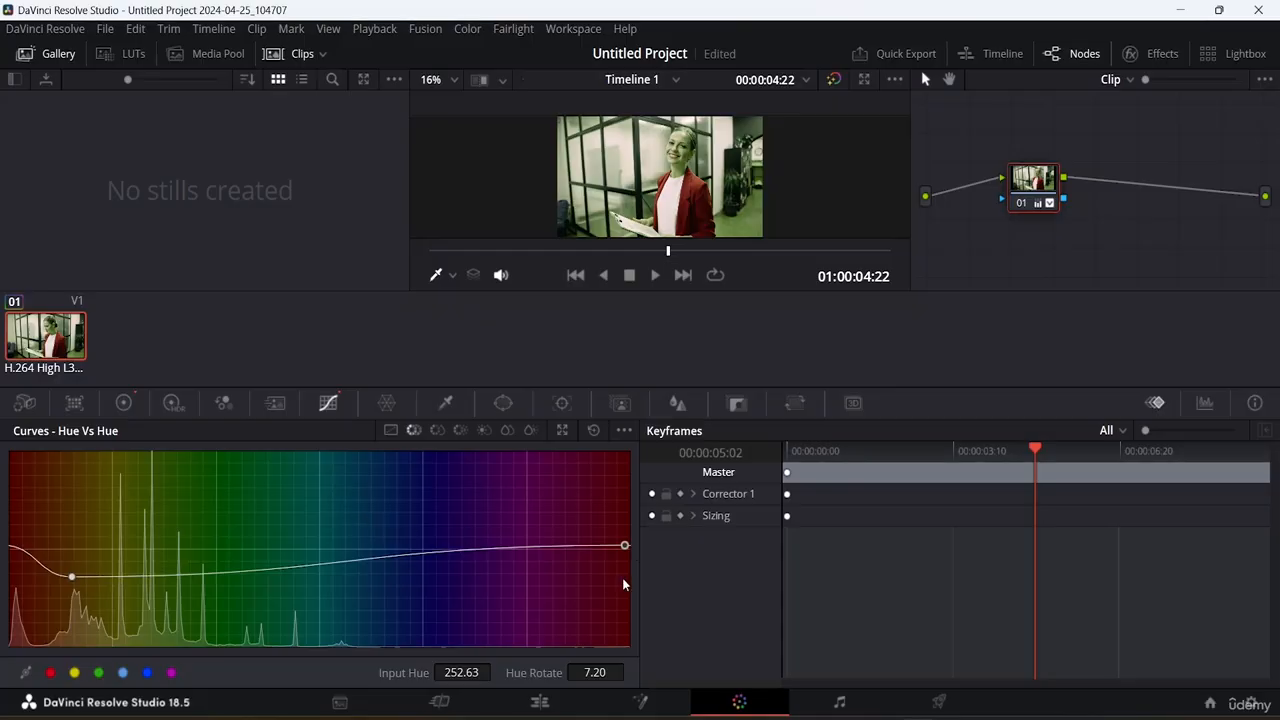
{"action": "right_click", "coordinate": [624, 545]}
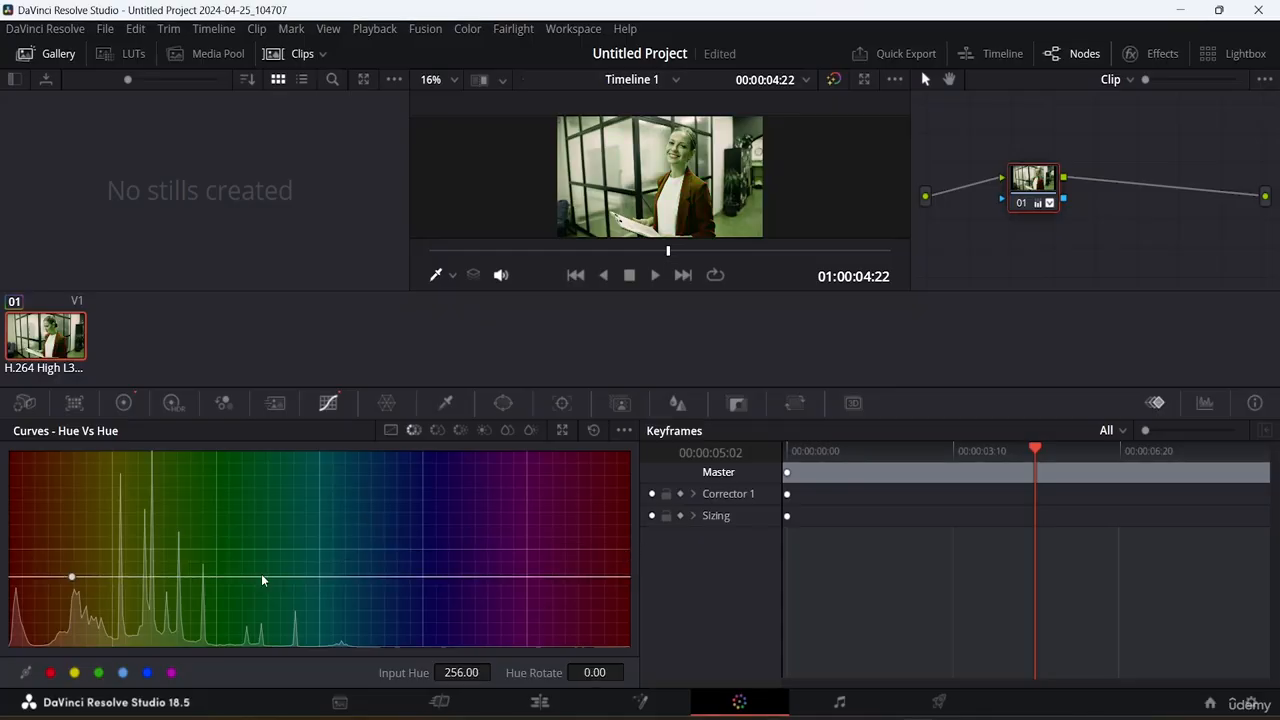
{"action": "right_click", "coordinate": [71, 578]}
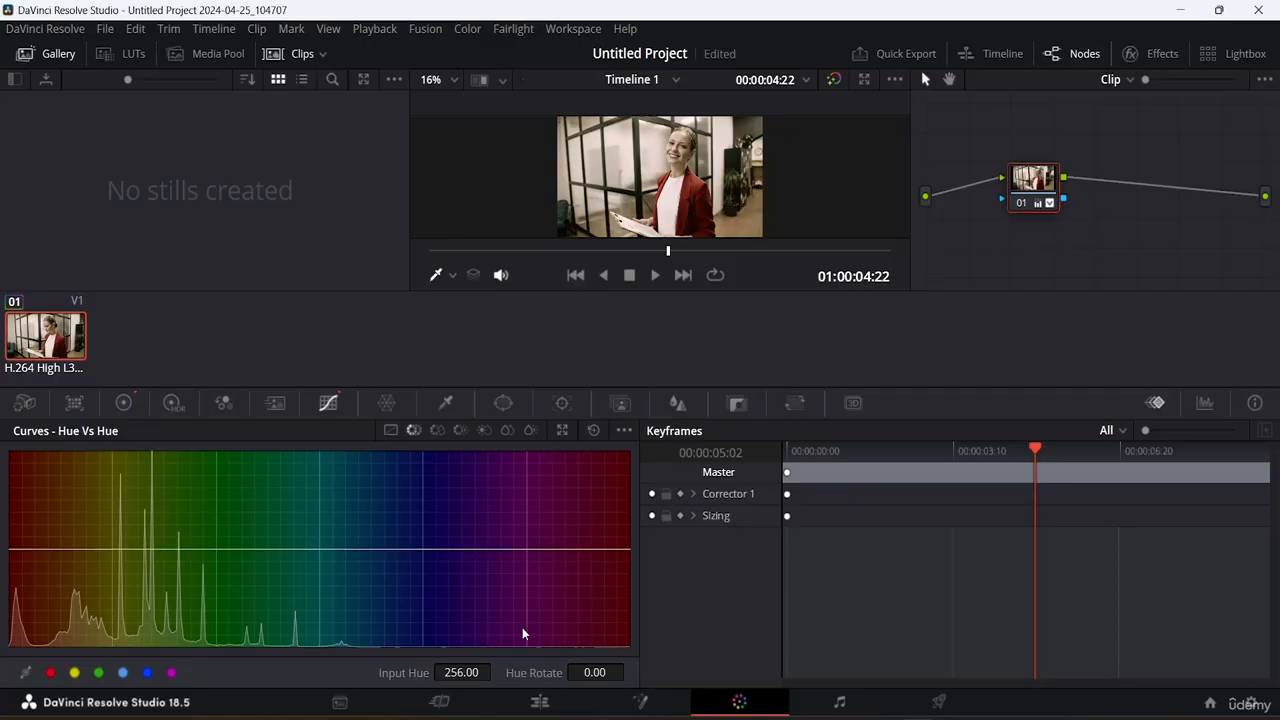
- Add a Hue Vs Hue point at each red end of the curve, with hue rotation 13.60 at the orange side and 47.20 at the magenta side
{"action": "left_click_drag", "start_coordinate": [612, 549], "coordinate": [621, 564]}
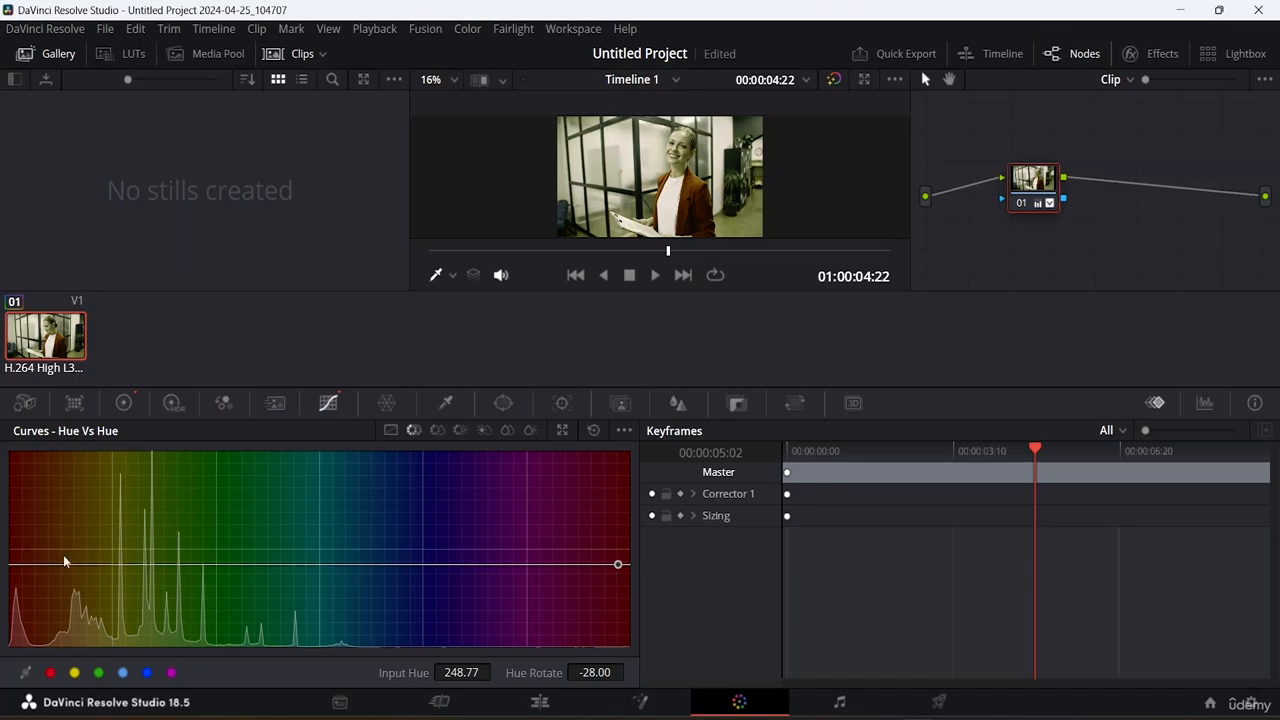
{"action": "mouse_move", "coordinate": [16, 567]}
{"action": "left_mouse_down"}
{"action": "mouse_move", "coordinate": [17, 594]}
{"action": "mouse_move", "coordinate": [10, 545]}
{"action": "left_mouse_up"}
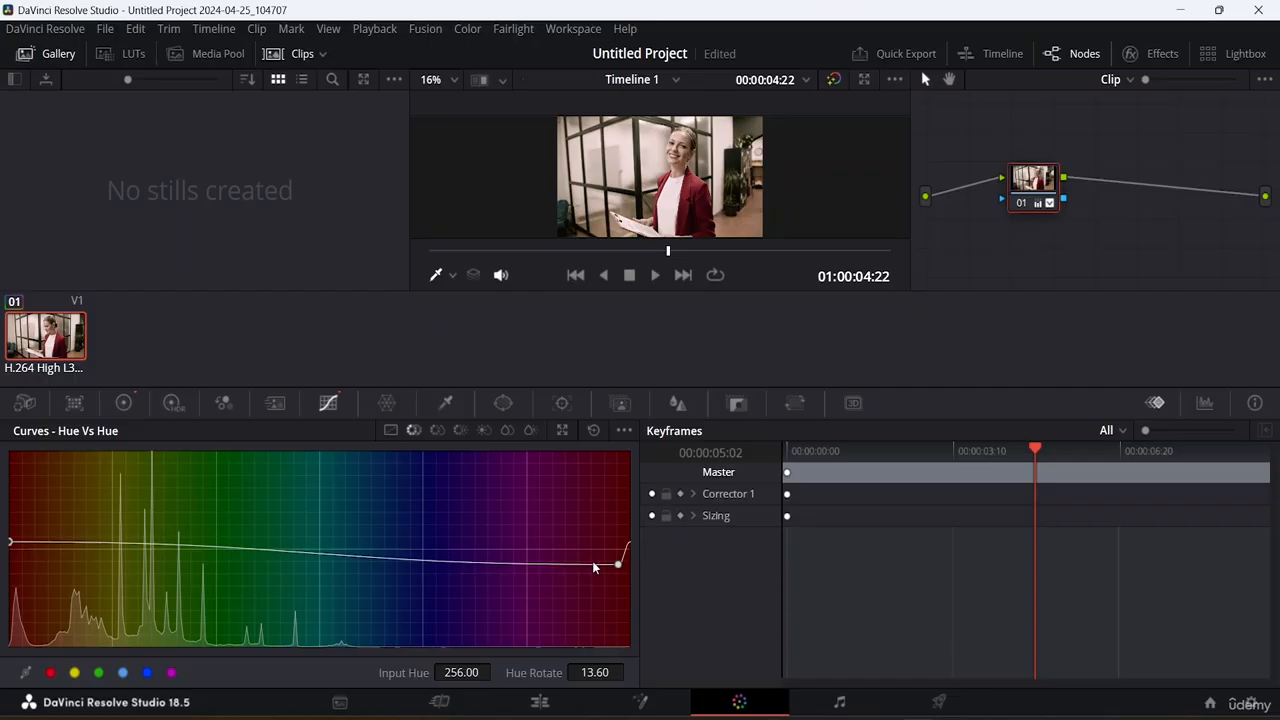
{"action": "left_click_drag", "start_coordinate": [618, 567], "coordinate": [643, 536]}
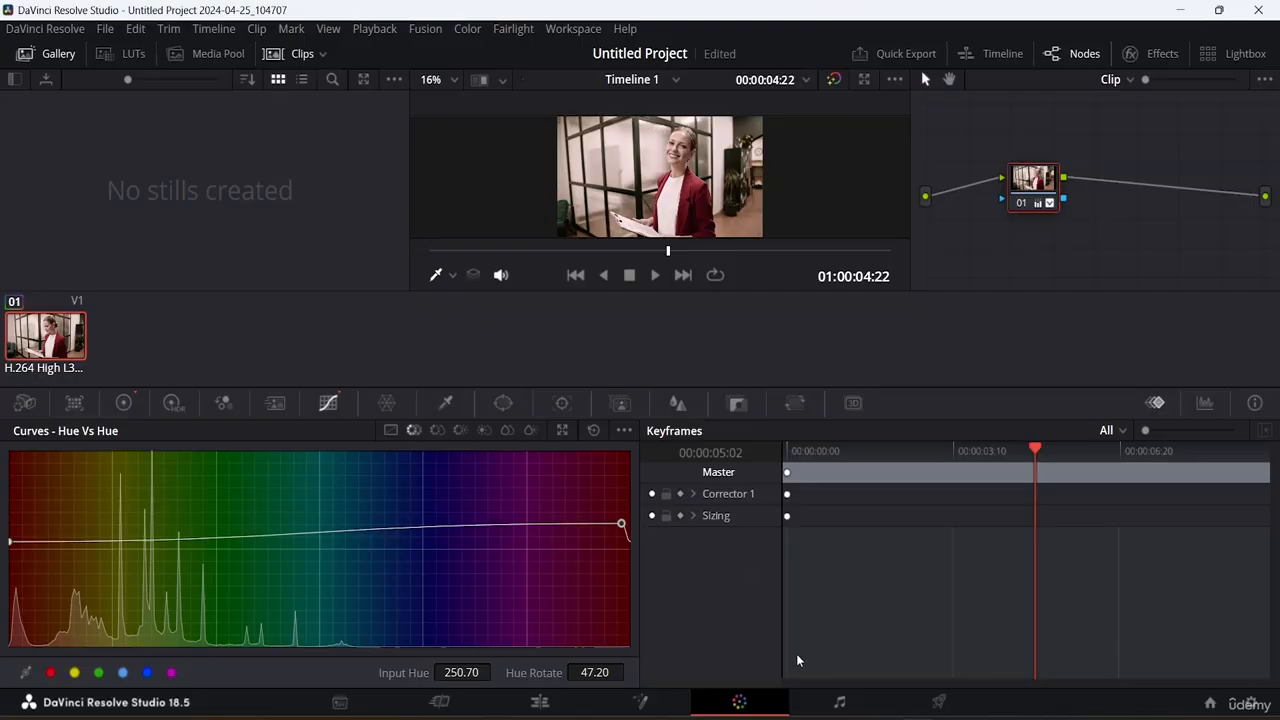
- In the Hue Vs Sat curve, add two points and set saturation to 1.60 in the oranges and 0.76 near the magenta-reds
{"action": "left_click", "coordinate": [437, 429]}
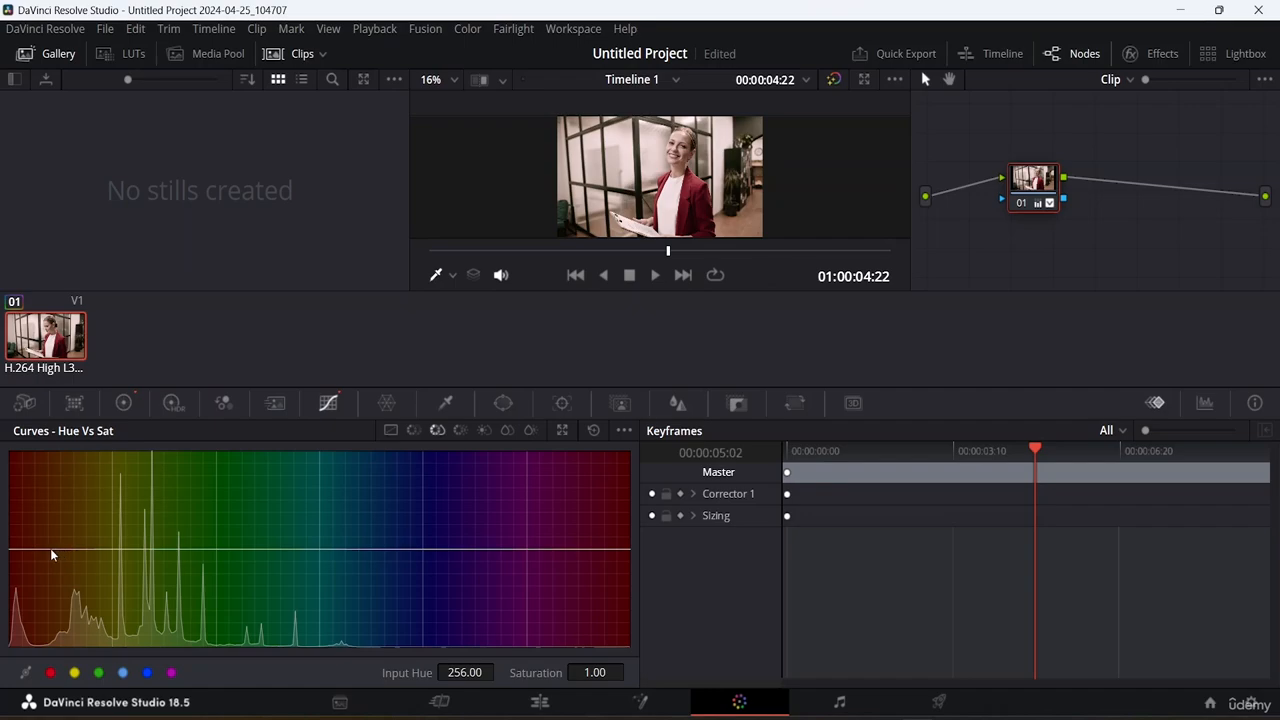
{"action": "mouse_move", "coordinate": [48, 549]}
{"action": "left_mouse_down"}
{"action": "mouse_move", "coordinate": [50, 565]}
{"action": "mouse_move", "coordinate": [50, 539]}
{"action": "left_mouse_up"}
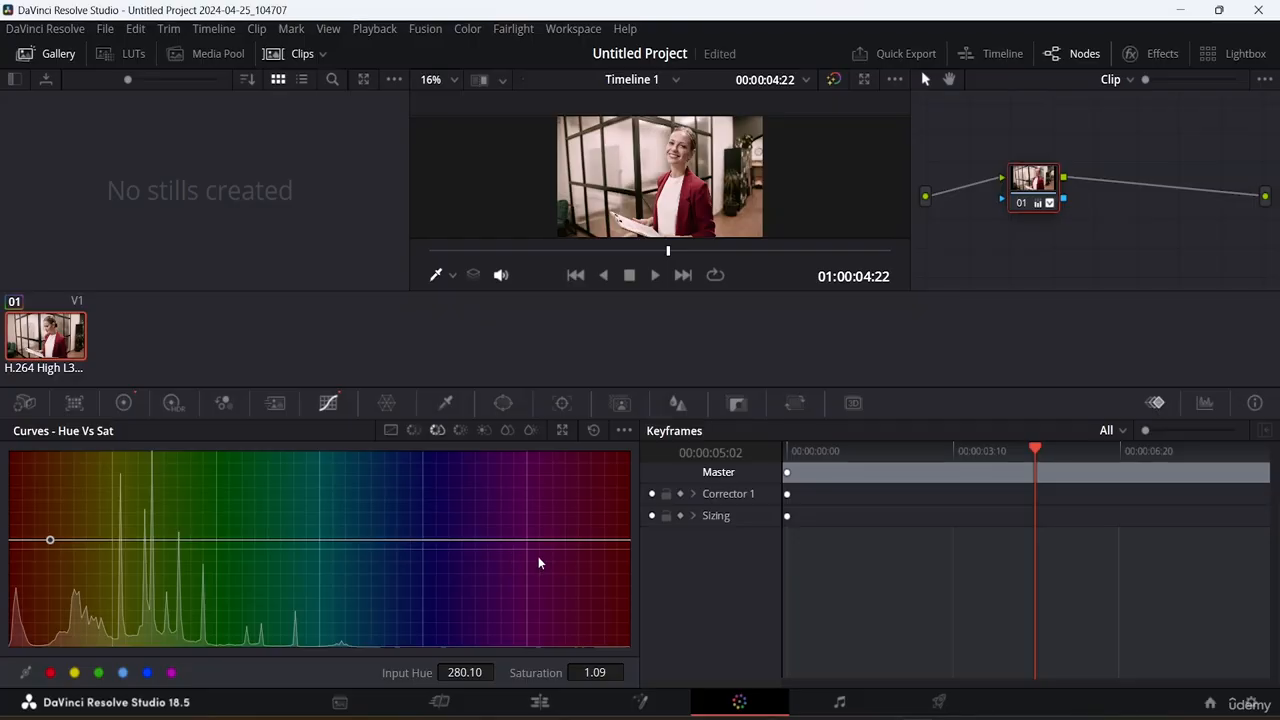
{"action": "left_click_drag", "start_coordinate": [608, 542], "coordinate": [608, 537]}
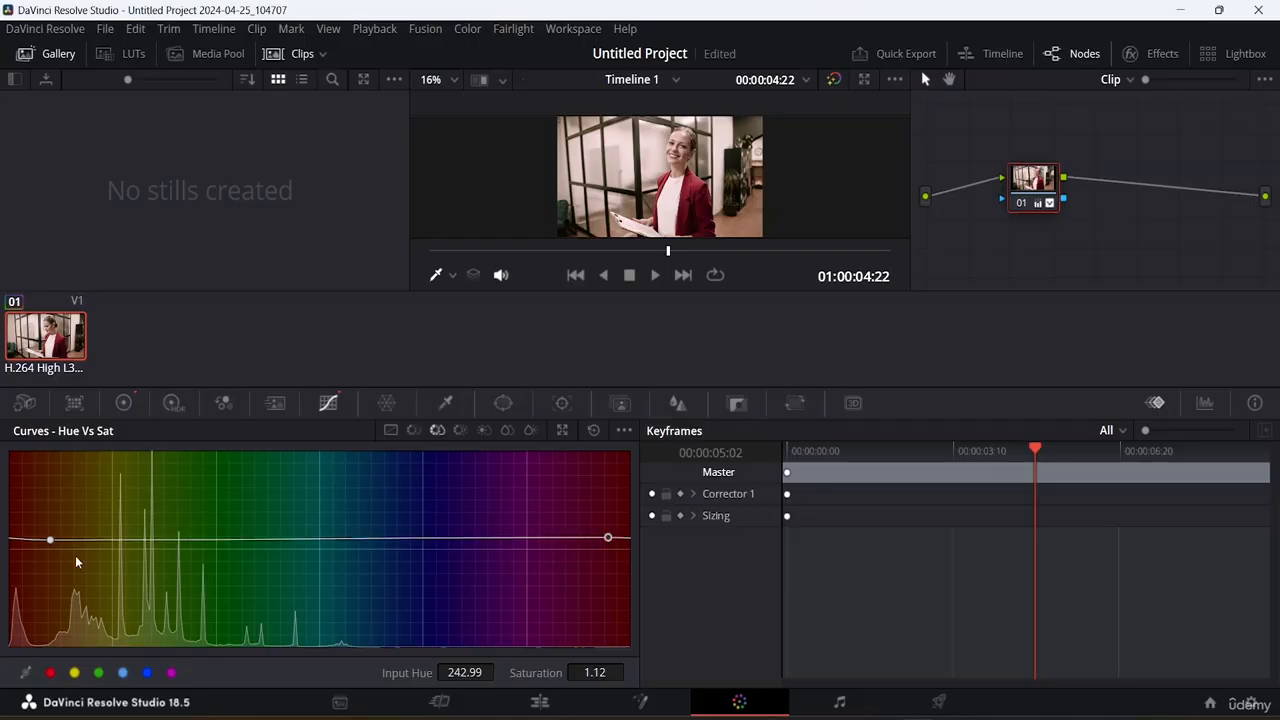
{"action": "left_click_drag", "start_coordinate": [50, 542], "coordinate": [62, 492]}
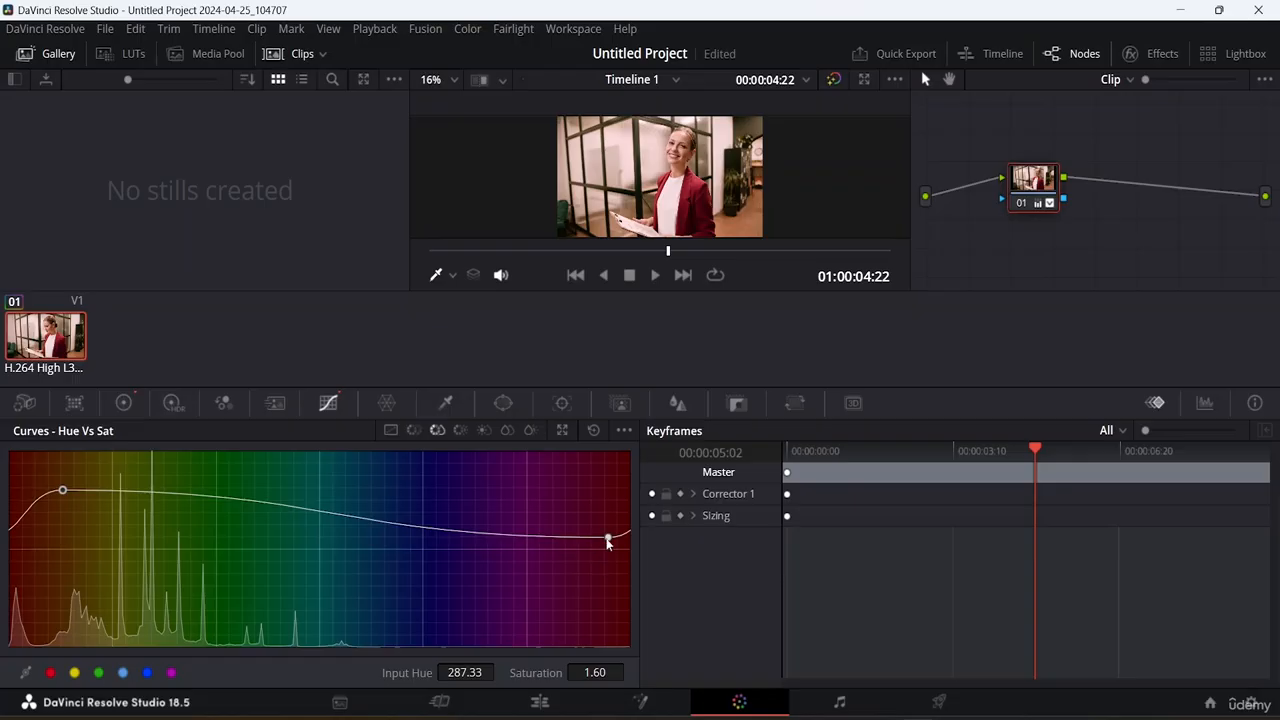
{"action": "left_click_drag", "start_coordinate": [607, 540], "coordinate": [607, 573]}
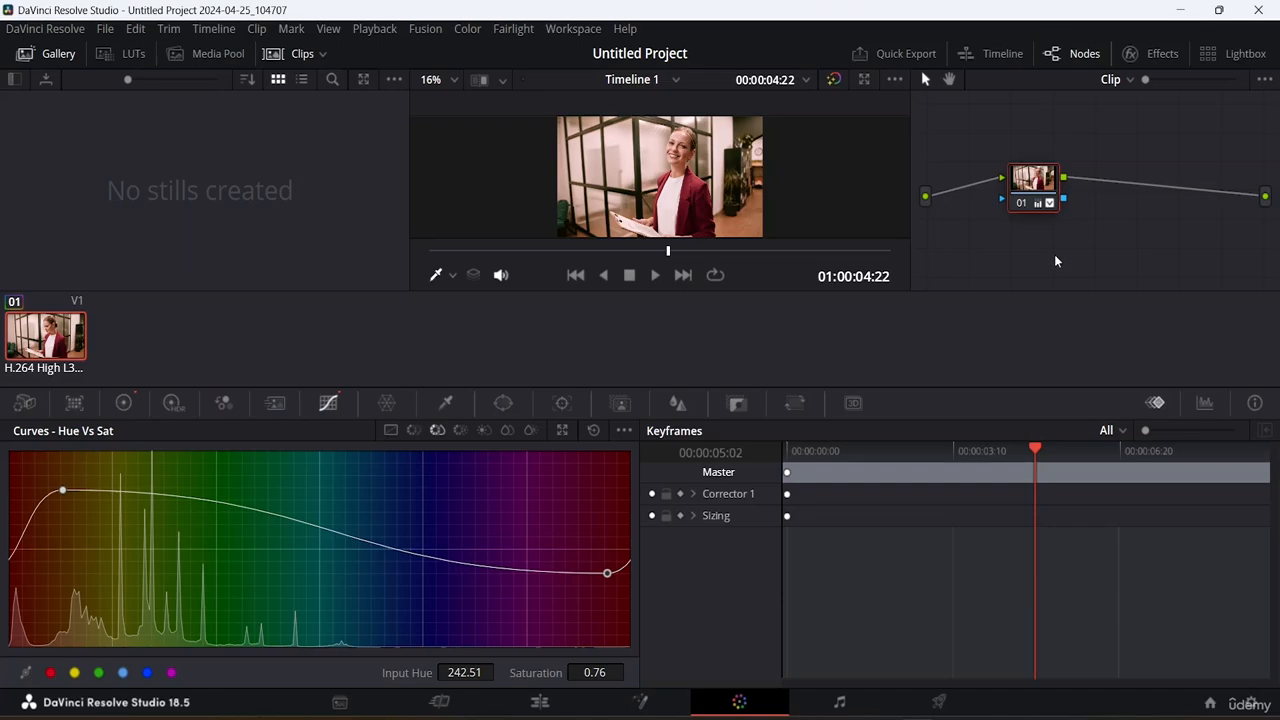
- Check the graded clip on the Edit page, and add a Corrector node after node 01 on the Color page
{"action": "left_click", "coordinate": [547, 702]}
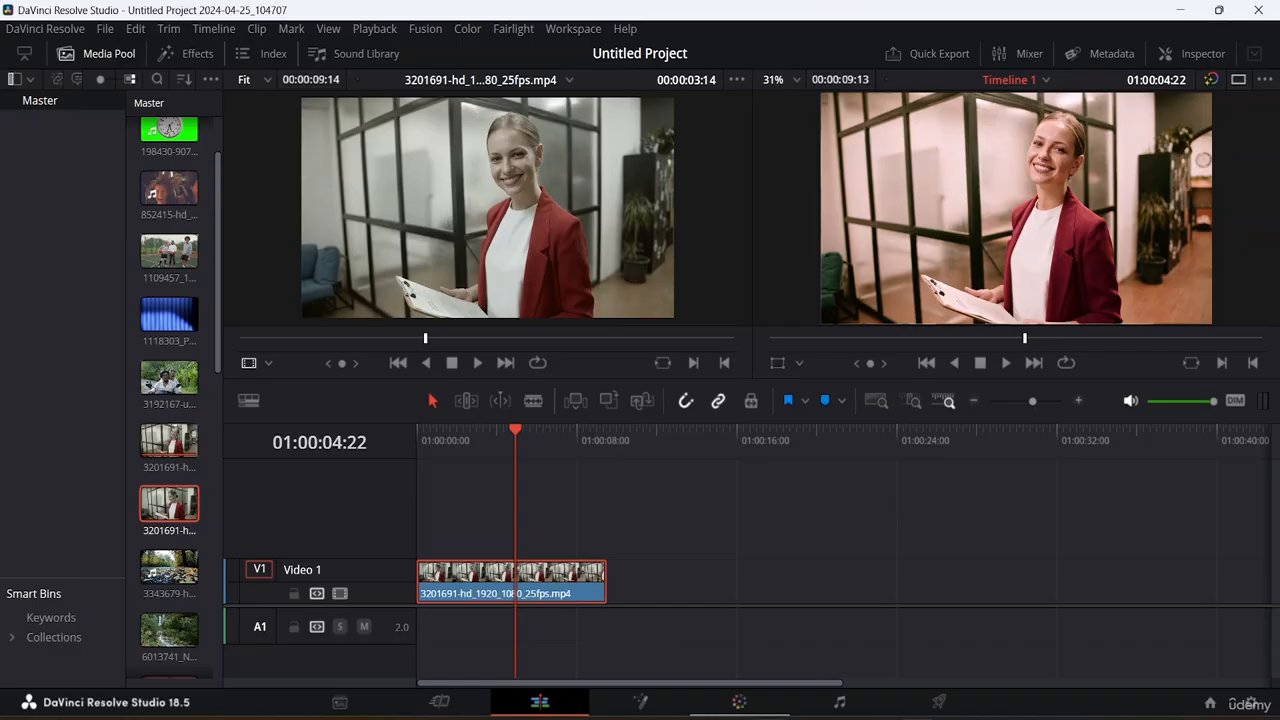
{"action": "left_click", "coordinate": [725, 706]}
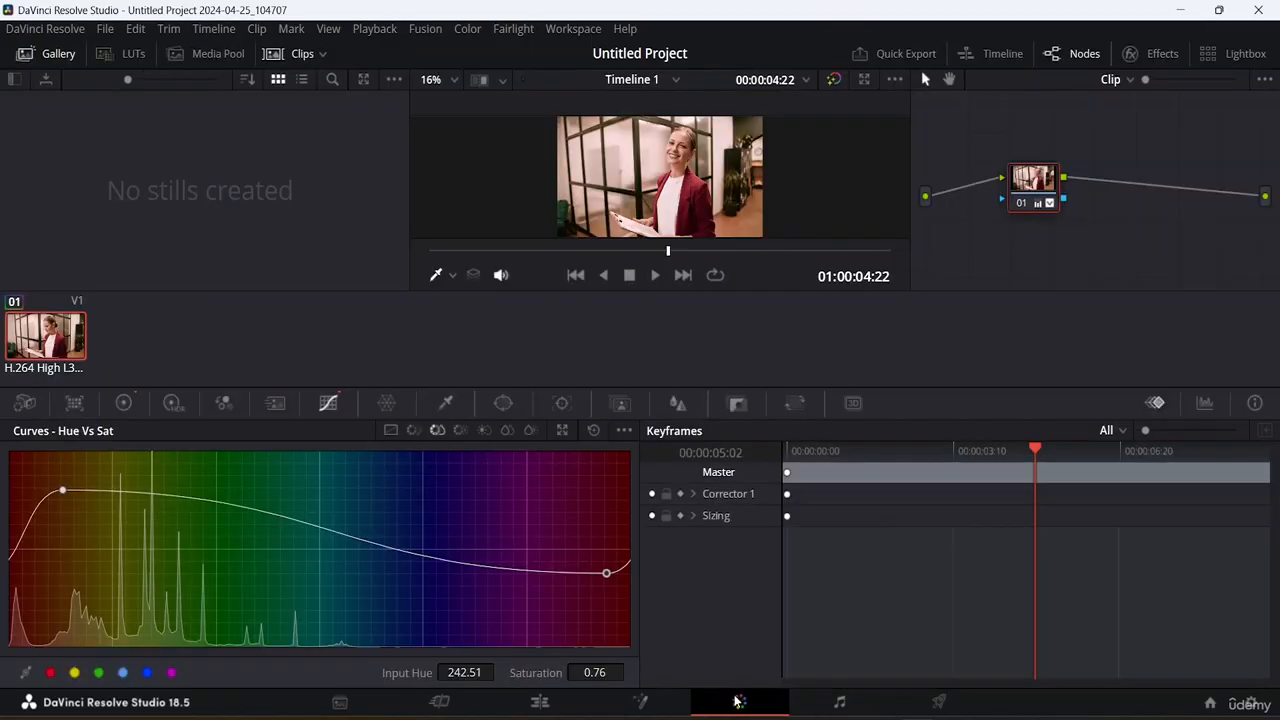
{"action": "right_click", "coordinate": [1134, 207]}
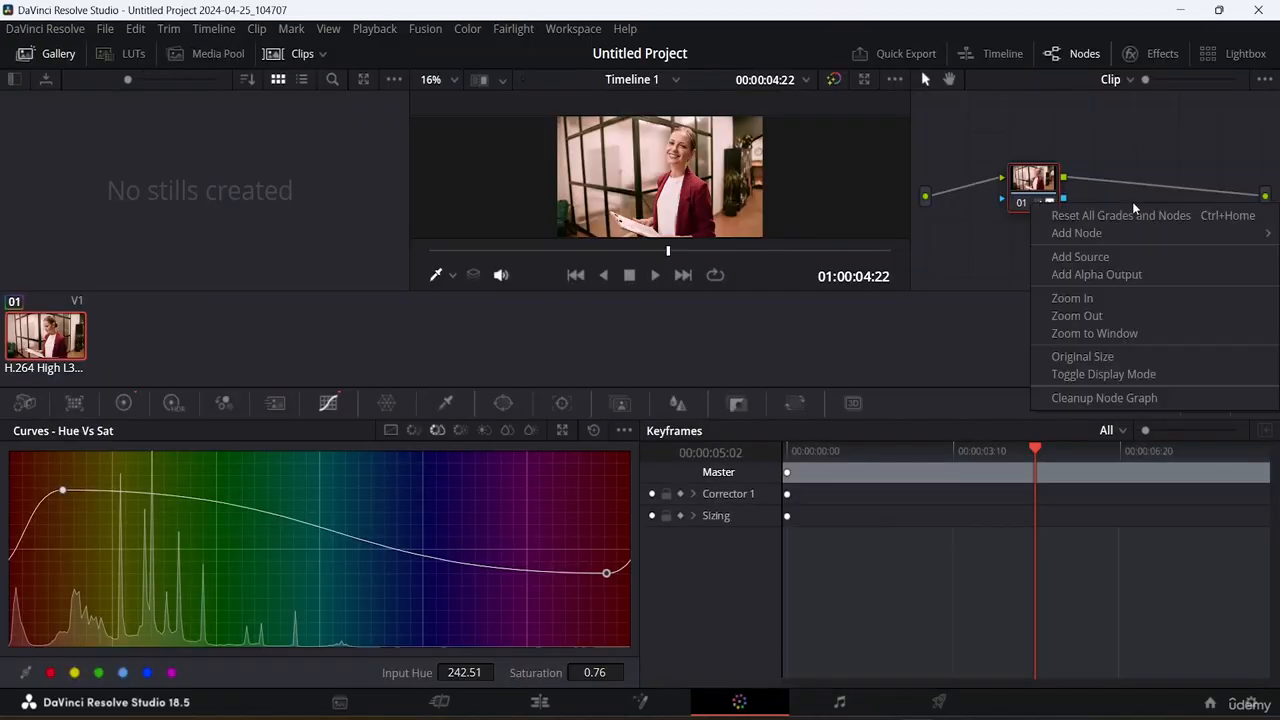
{"action": "mouse_move", "coordinate": [1108, 233]}
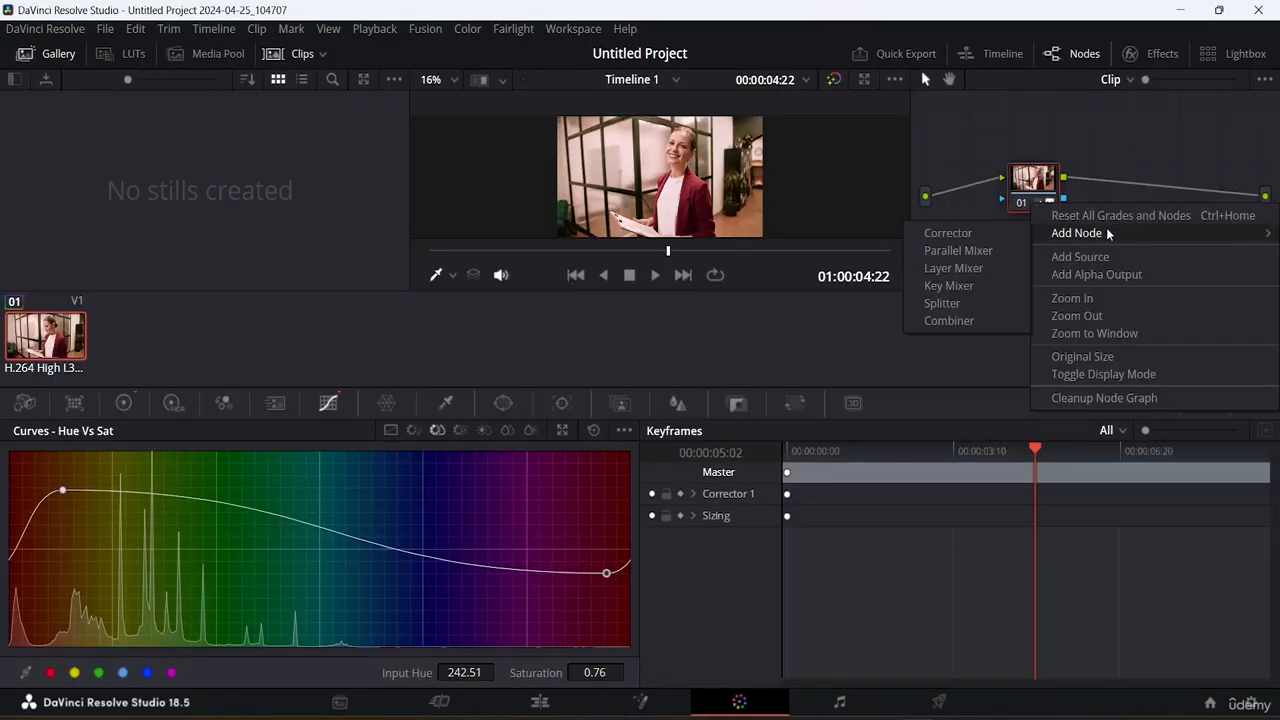
{"action": "left_click", "coordinate": [988, 229]}
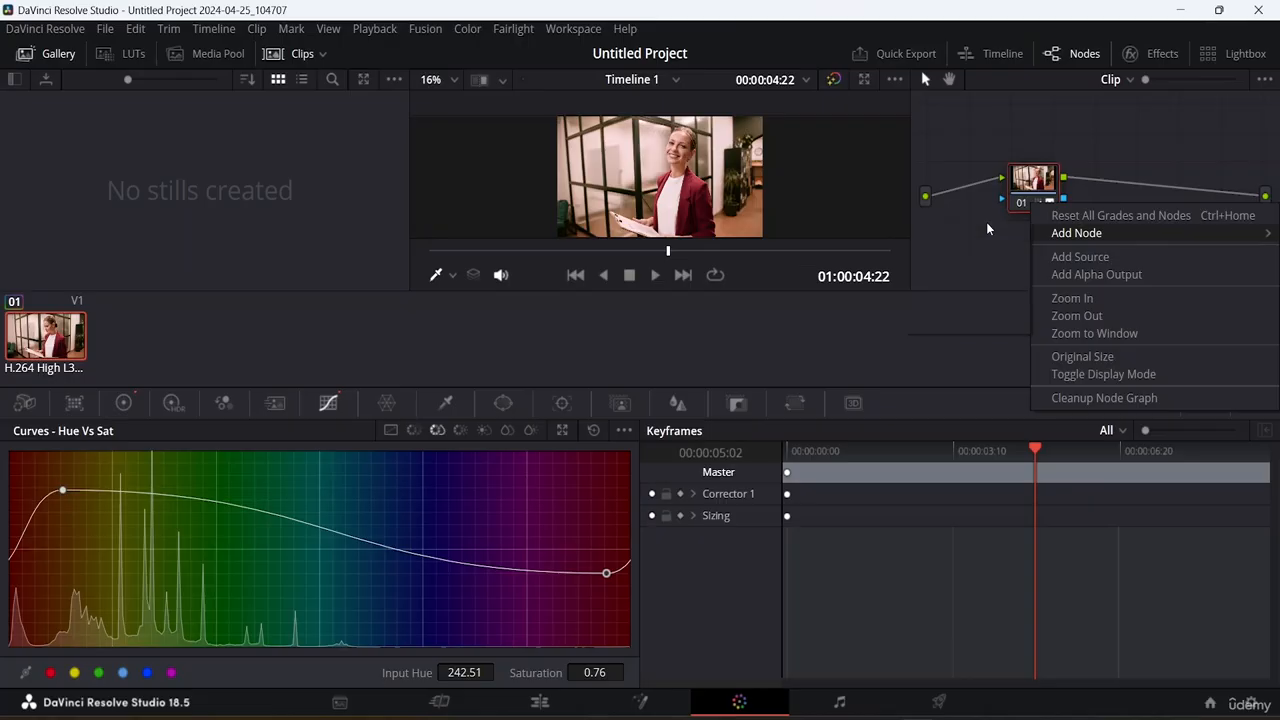
{"action": "left_click_drag", "start_coordinate": [1137, 204], "coordinate": [1174, 181]}
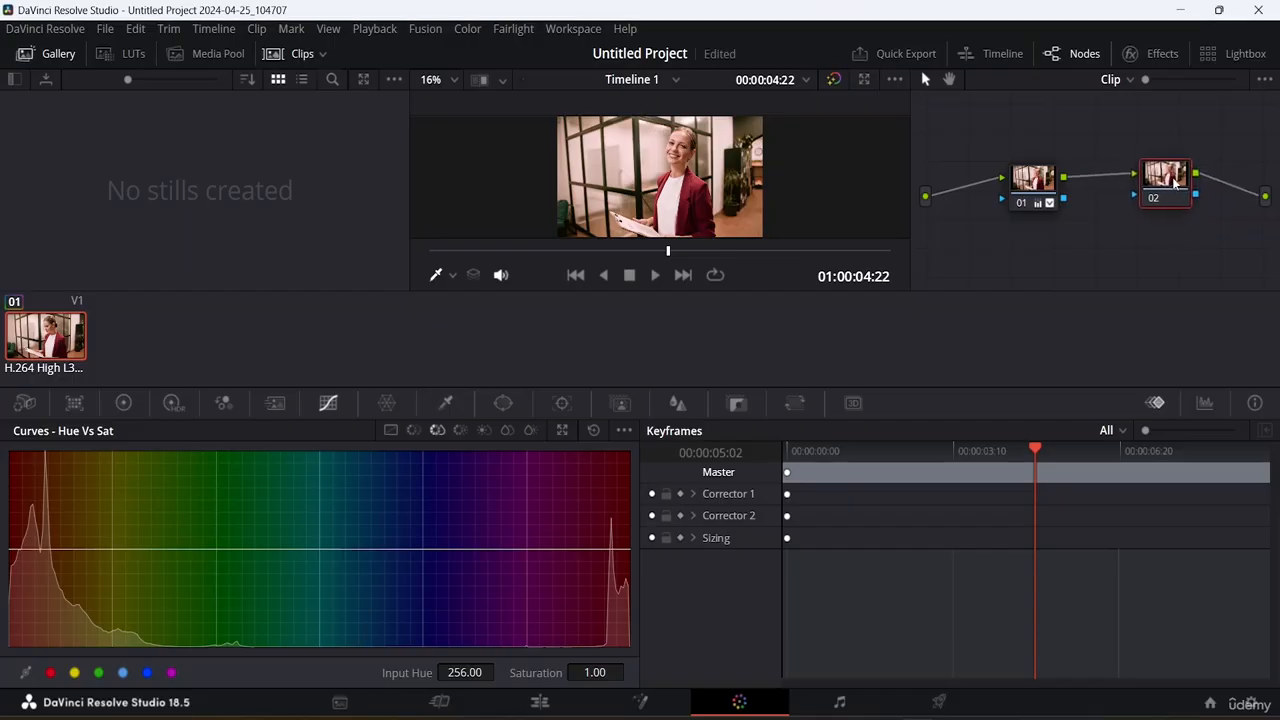
- In node 02's Hue Vs Lum curve, add two points and set lum gain to 0.79 in the orange-reds and 1.55 near the magenta-reds
{"action": "left_click", "coordinate": [458, 430]}
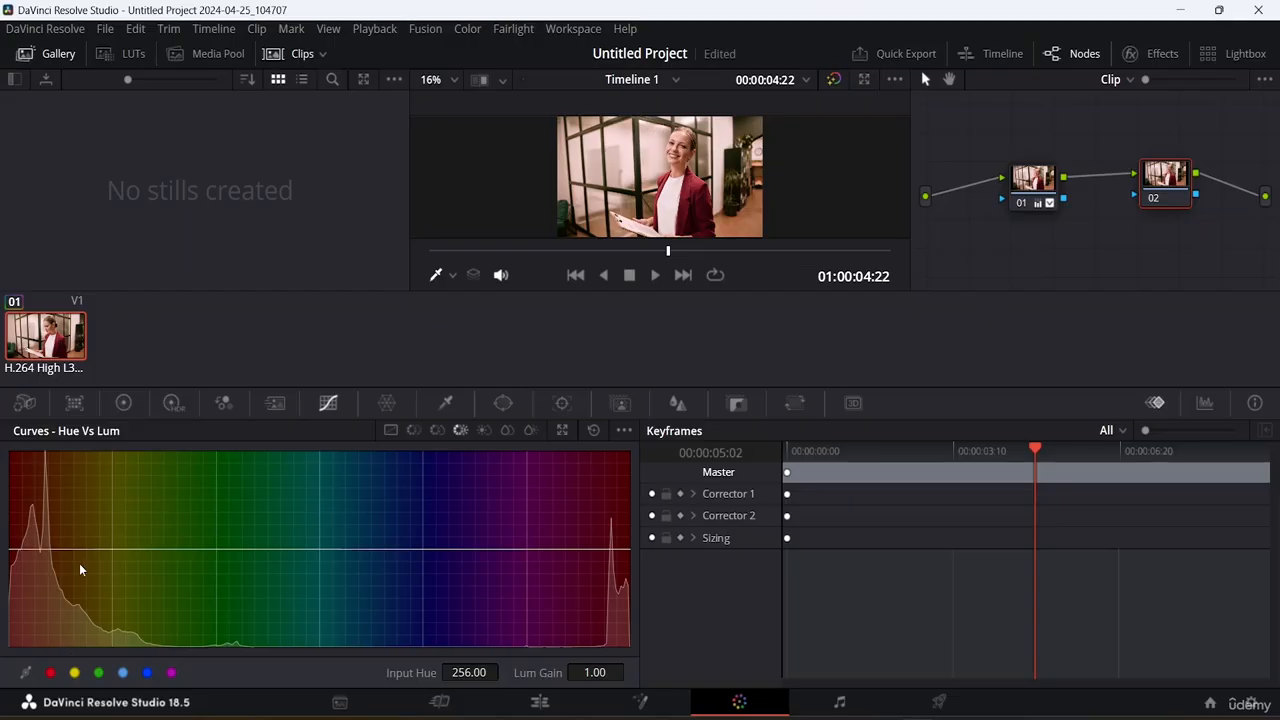
{"action": "left_click_drag", "start_coordinate": [40, 550], "coordinate": [40, 550]}
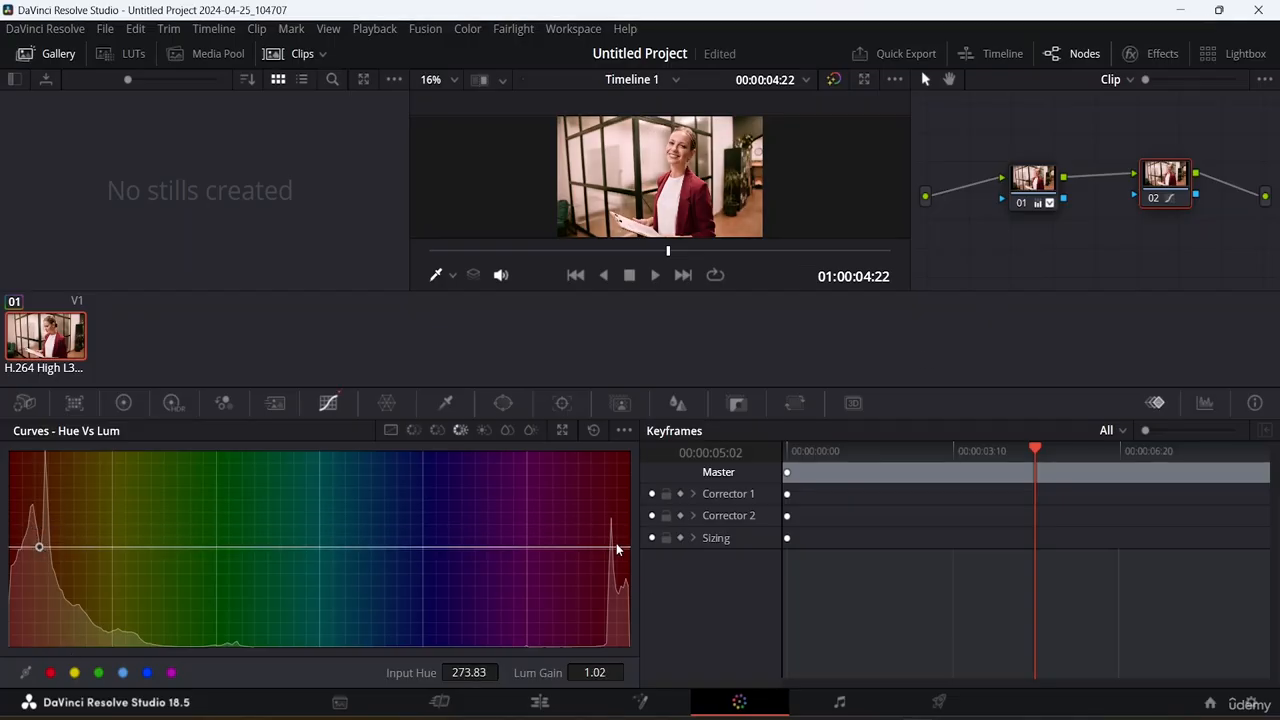
{"action": "left_click_drag", "start_coordinate": [616, 548], "coordinate": [610, 516]}
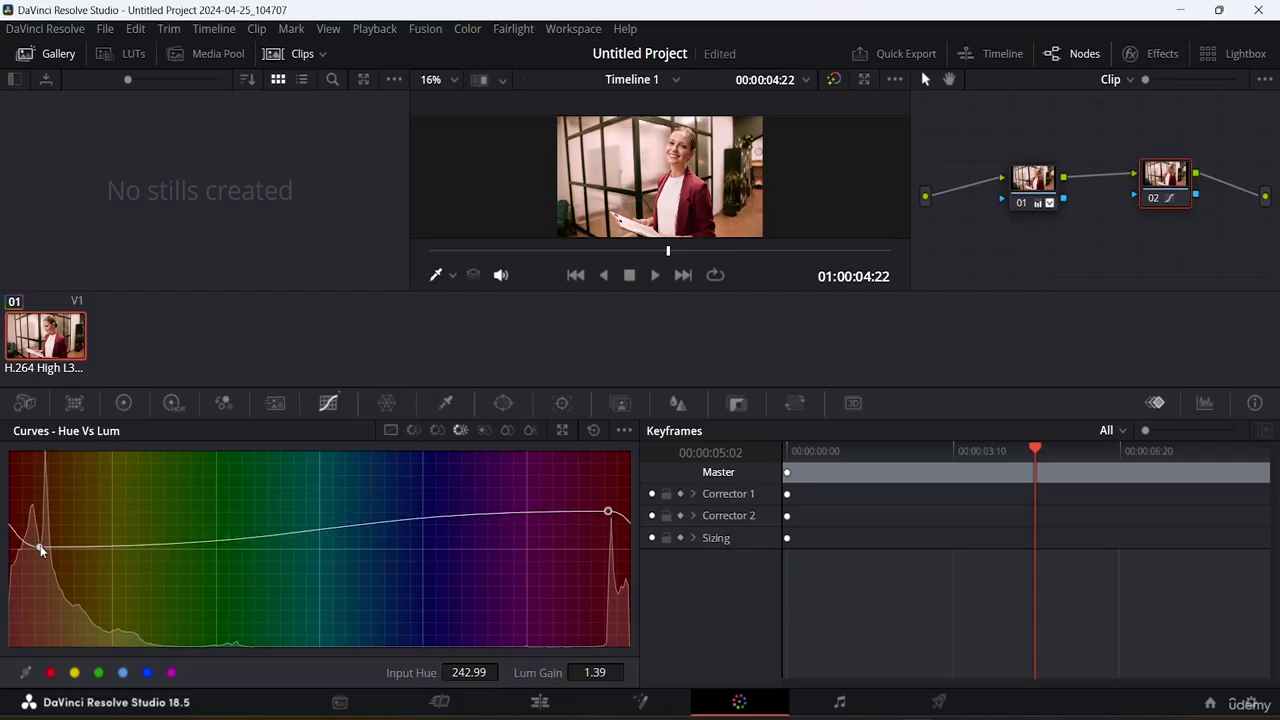
{"action": "mouse_move", "coordinate": [39, 547]}
{"action": "left_mouse_down"}
{"action": "mouse_move", "coordinate": [38, 596]}
{"action": "mouse_move", "coordinate": [36, 553]}
{"action": "left_mouse_up"}
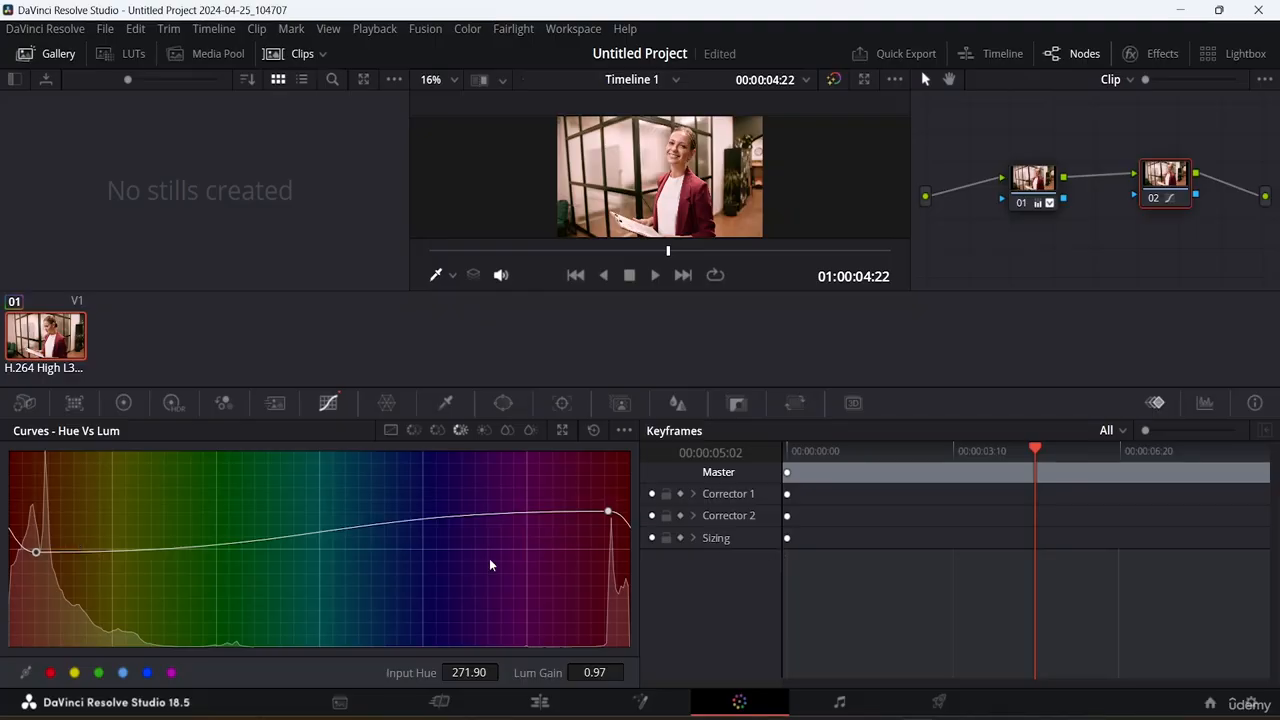
{"action": "mouse_move", "coordinate": [608, 512]}
{"action": "left_mouse_down"}
{"action": "mouse_move", "coordinate": [609, 445]}
{"action": "mouse_move", "coordinate": [601, 500]}
{"action": "left_mouse_up"}
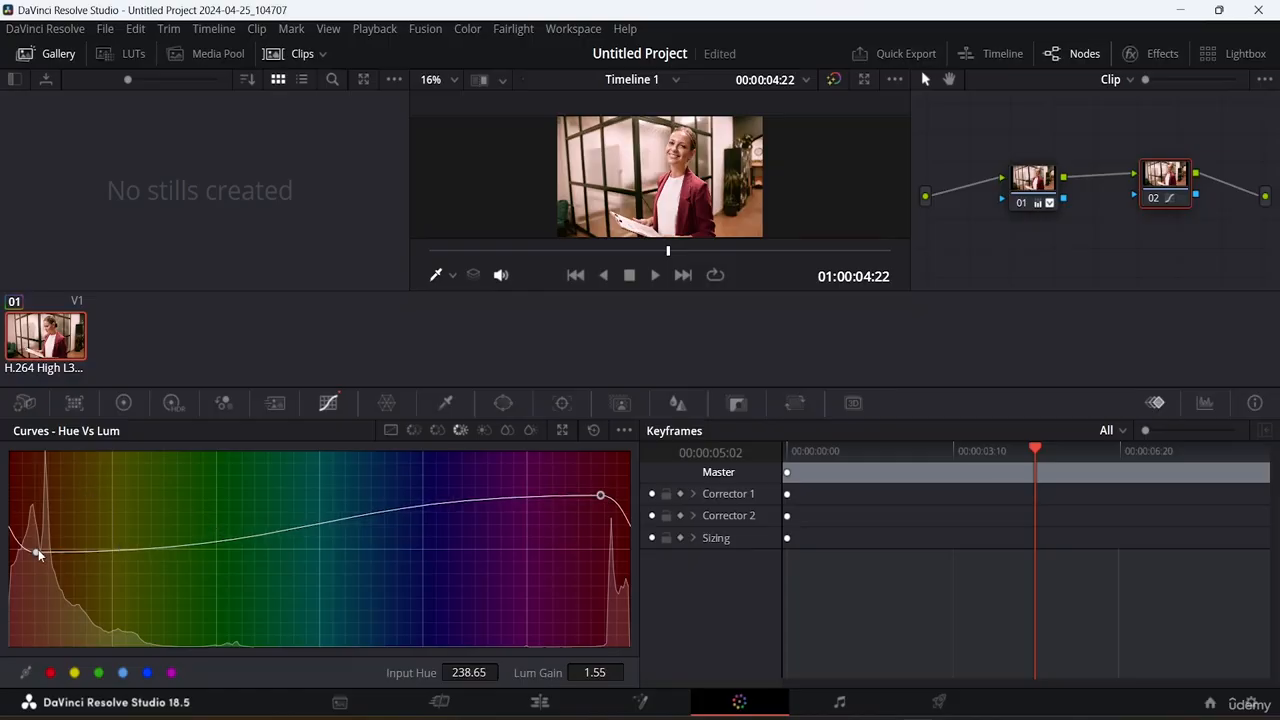
{"action": "left_click_drag", "start_coordinate": [37, 553], "coordinate": [36, 572]}
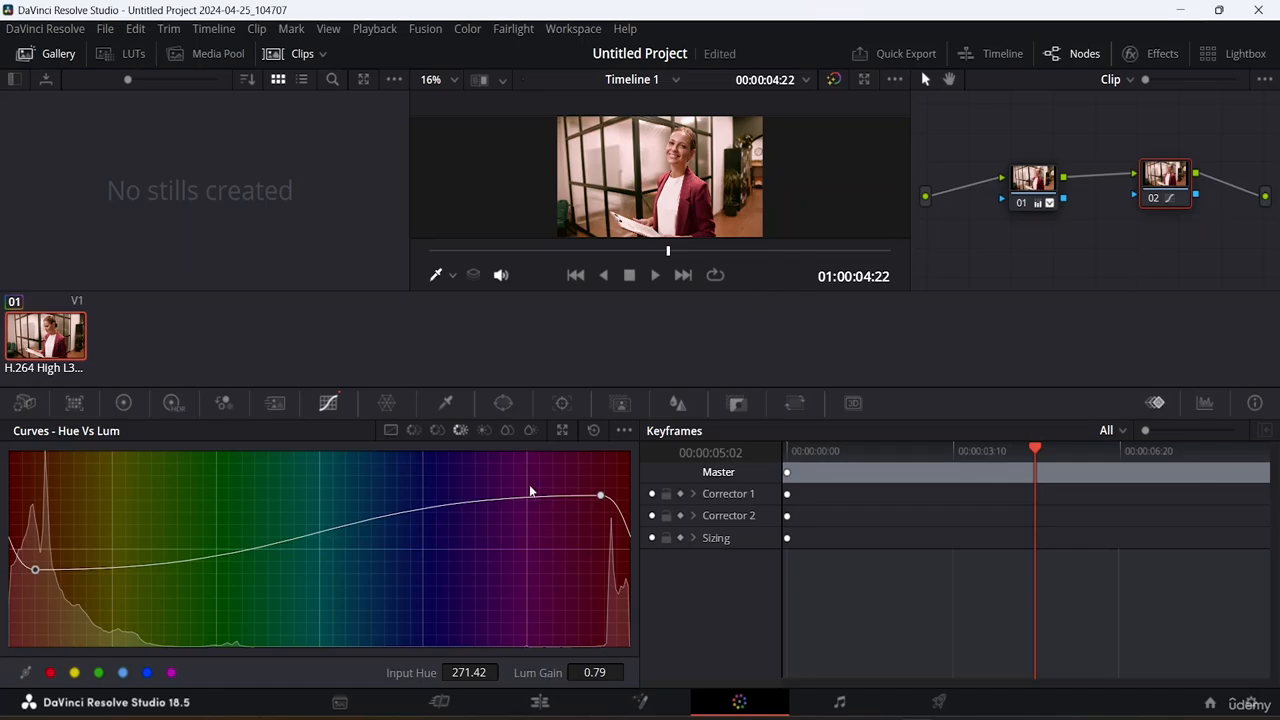
- In the Lum Vs Sat curve, add two points and set saturation to 1.40 in the shadows and 1.09 in the highlights
{"action": "left_click", "coordinate": [483, 428]}
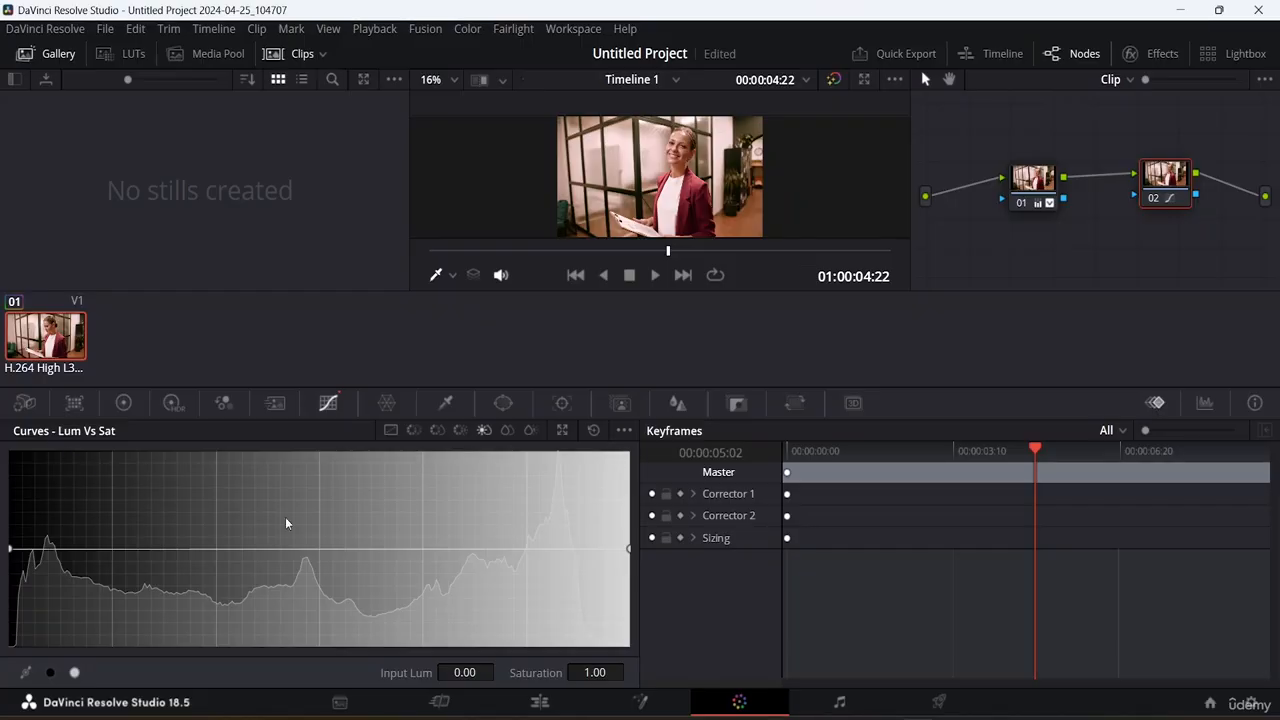
{"action": "left_click", "coordinate": [27, 549]}
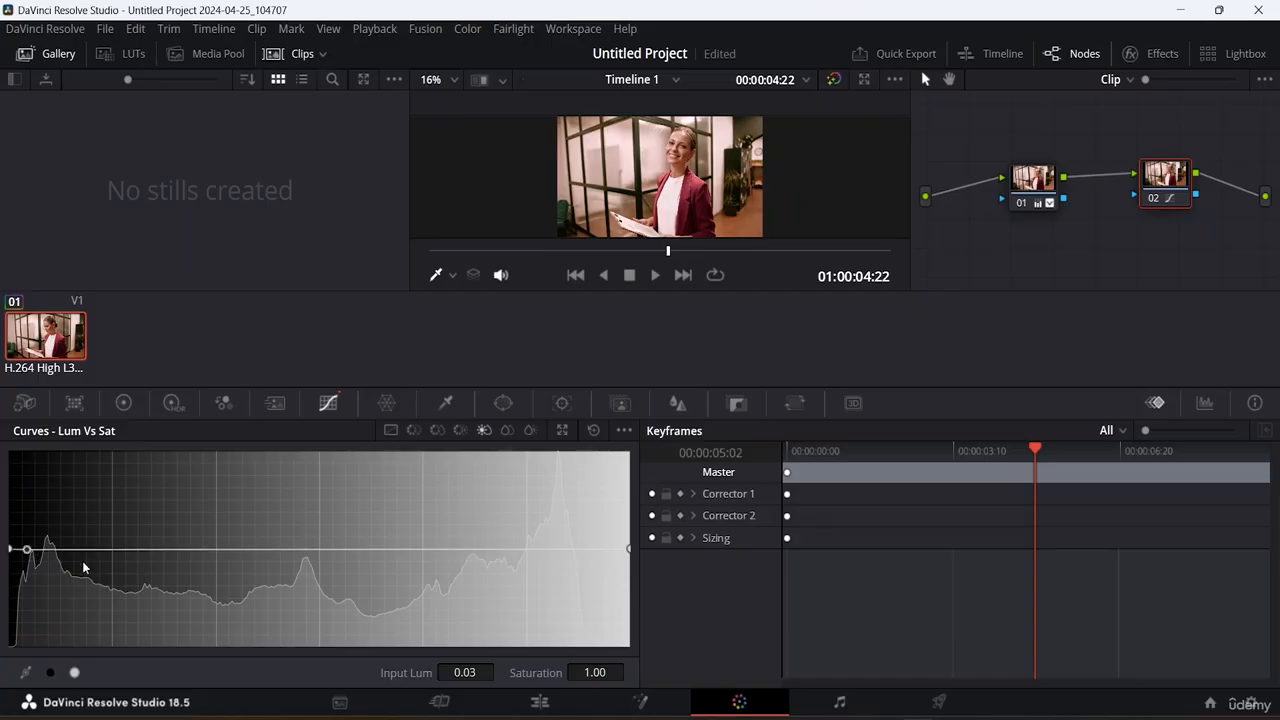
{"action": "left_click", "coordinate": [608, 553]}
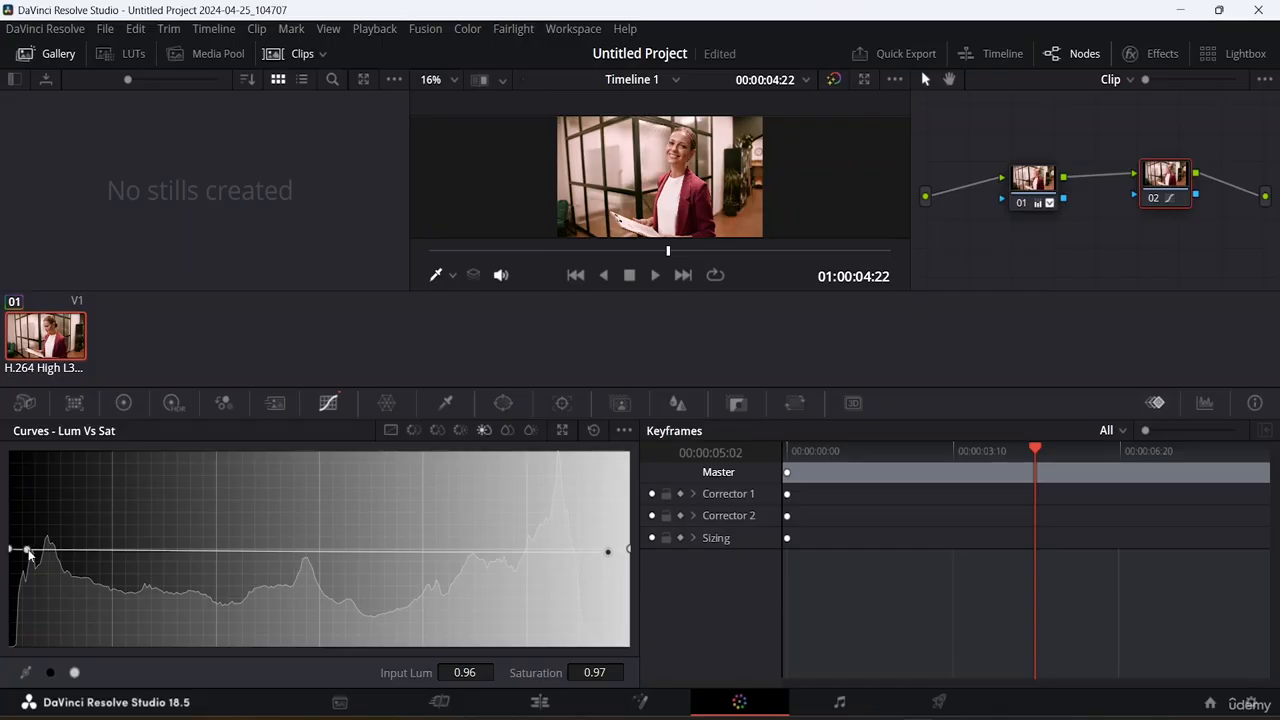
{"action": "left_click_drag", "start_coordinate": [28, 550], "coordinate": [25, 511]}
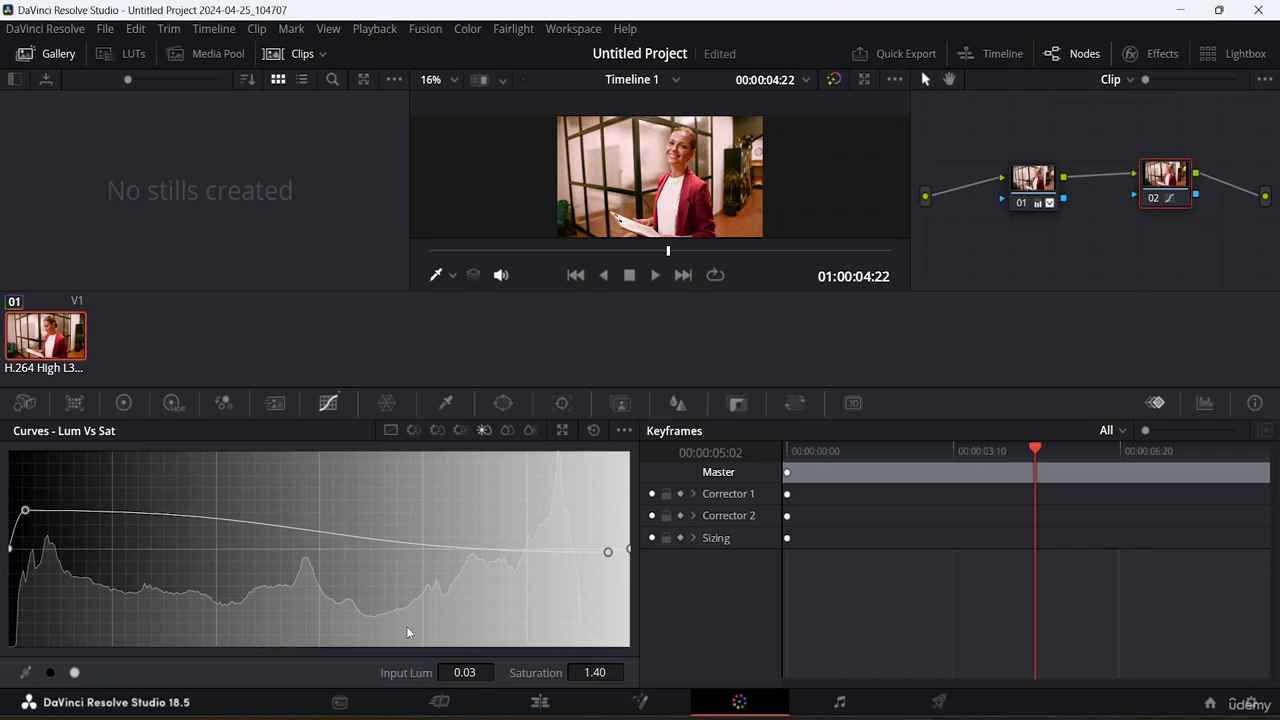
{"action": "left_click_drag", "start_coordinate": [607, 552], "coordinate": [632, 539]}
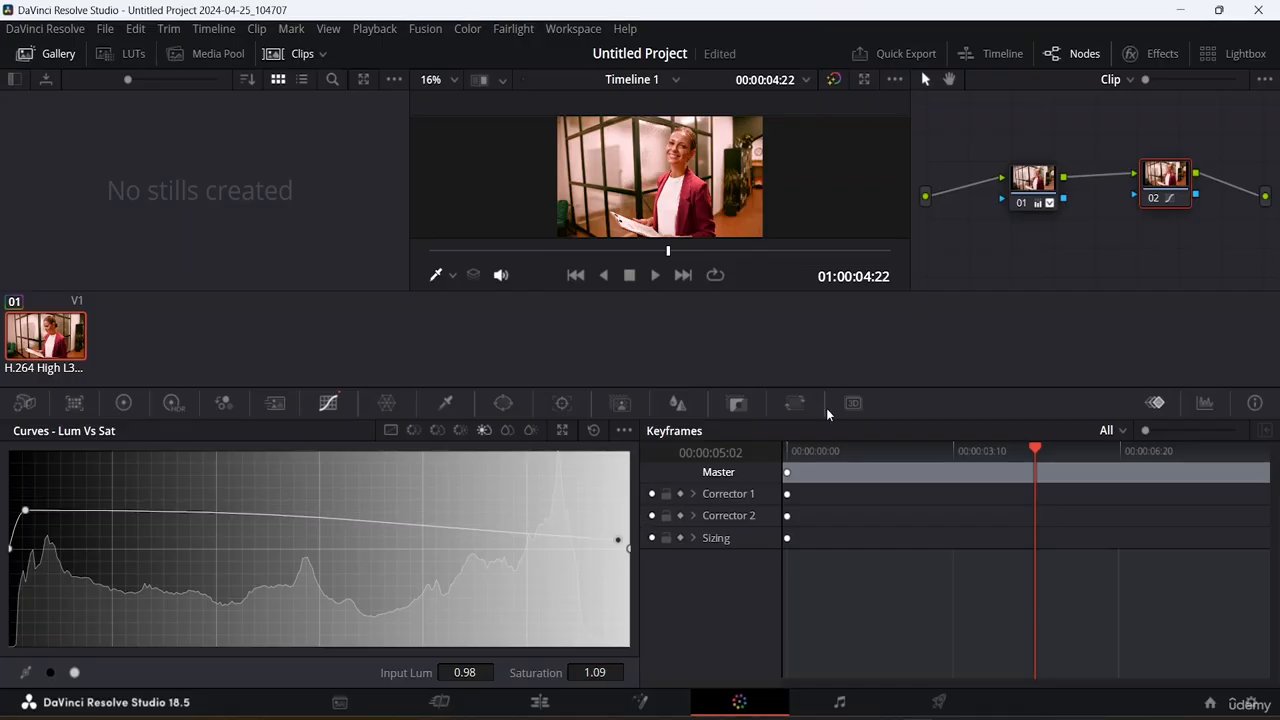
- Check the graded clip on the Edit page, and line up nodes 01 and 02 farther apart on the Color page
{"action": "left_click", "coordinate": [541, 702]}
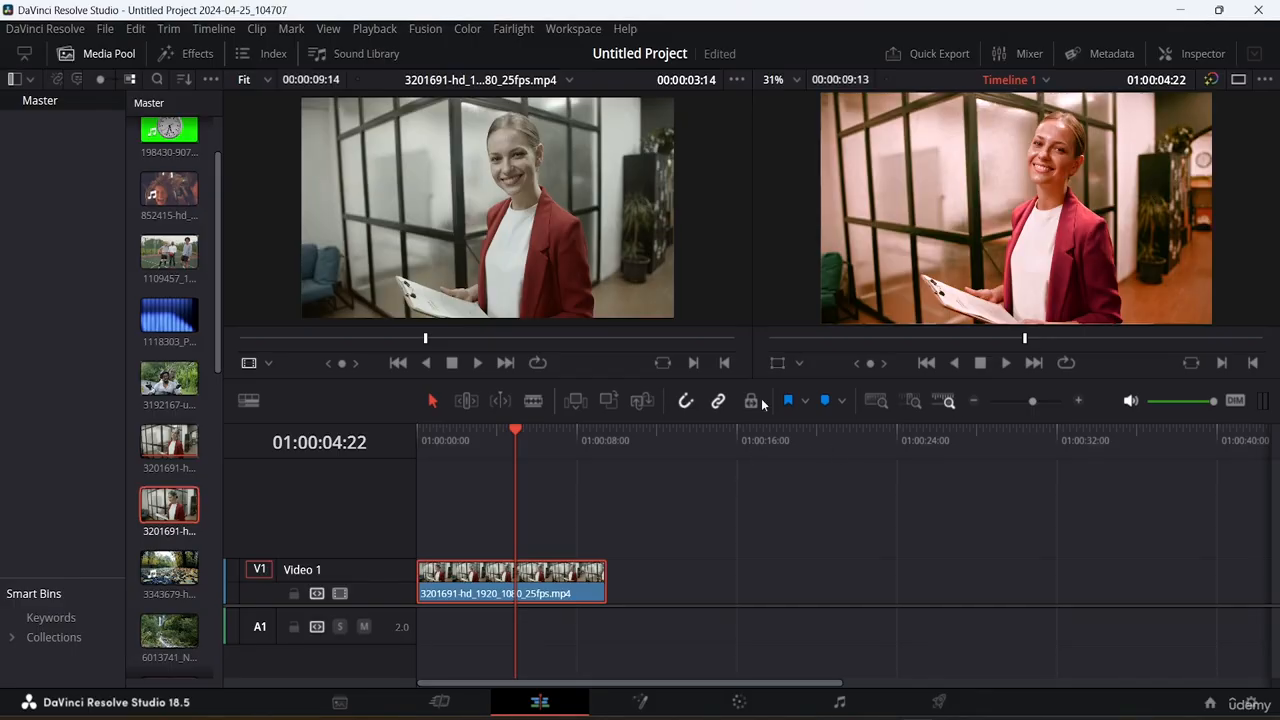
{"action": "left_click", "coordinate": [738, 700]}
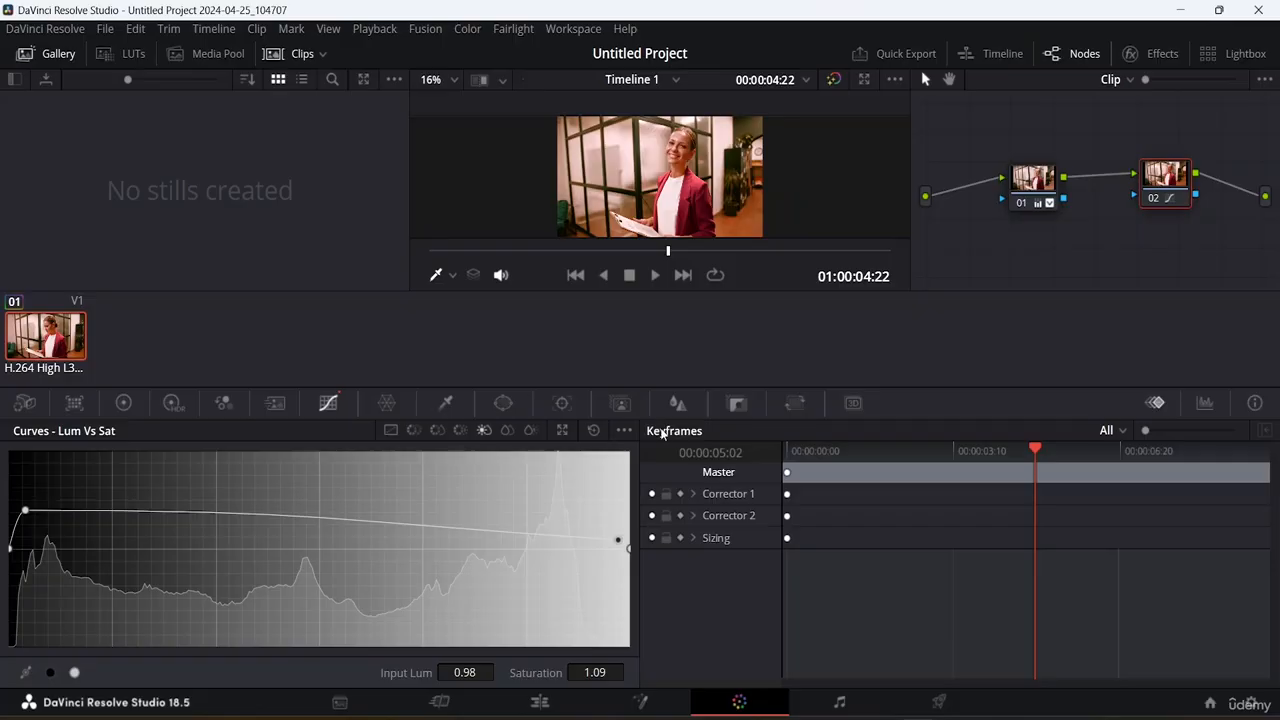
{"action": "left_click_drag", "start_coordinate": [1033, 178], "coordinate": [1033, 170]}
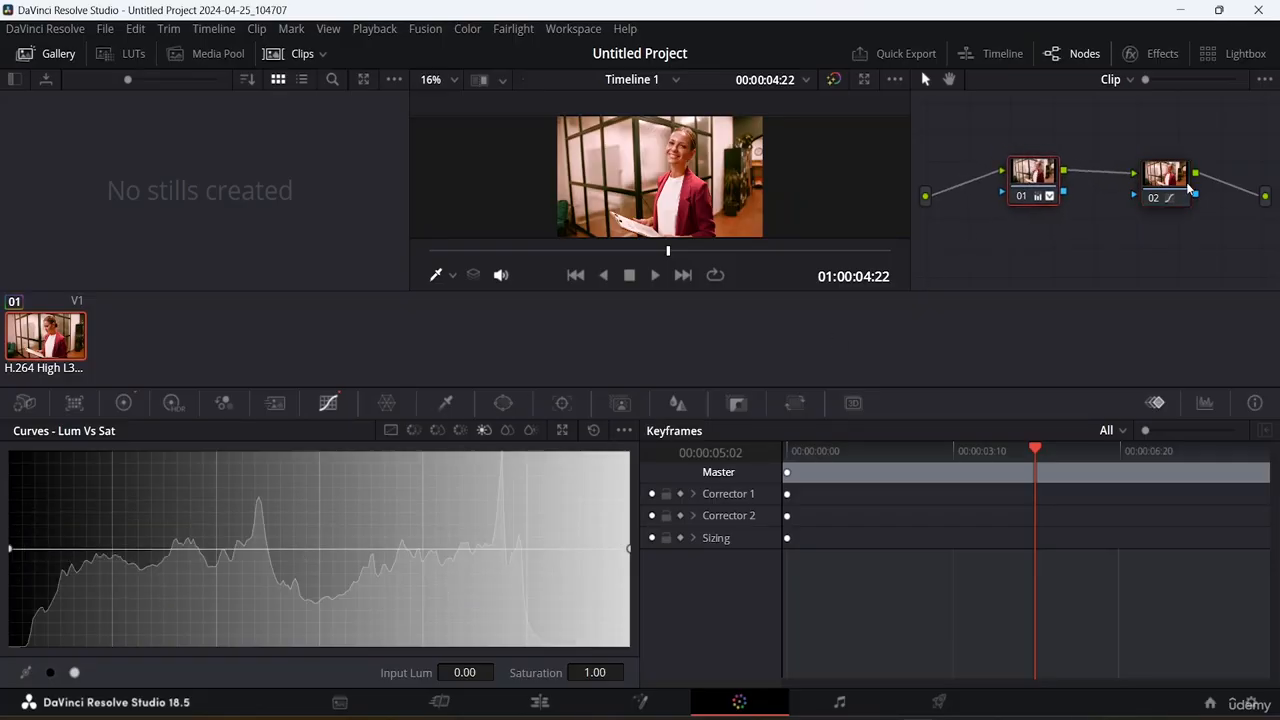
{"action": "left_click_drag", "start_coordinate": [1190, 189], "coordinate": [1201, 186]}
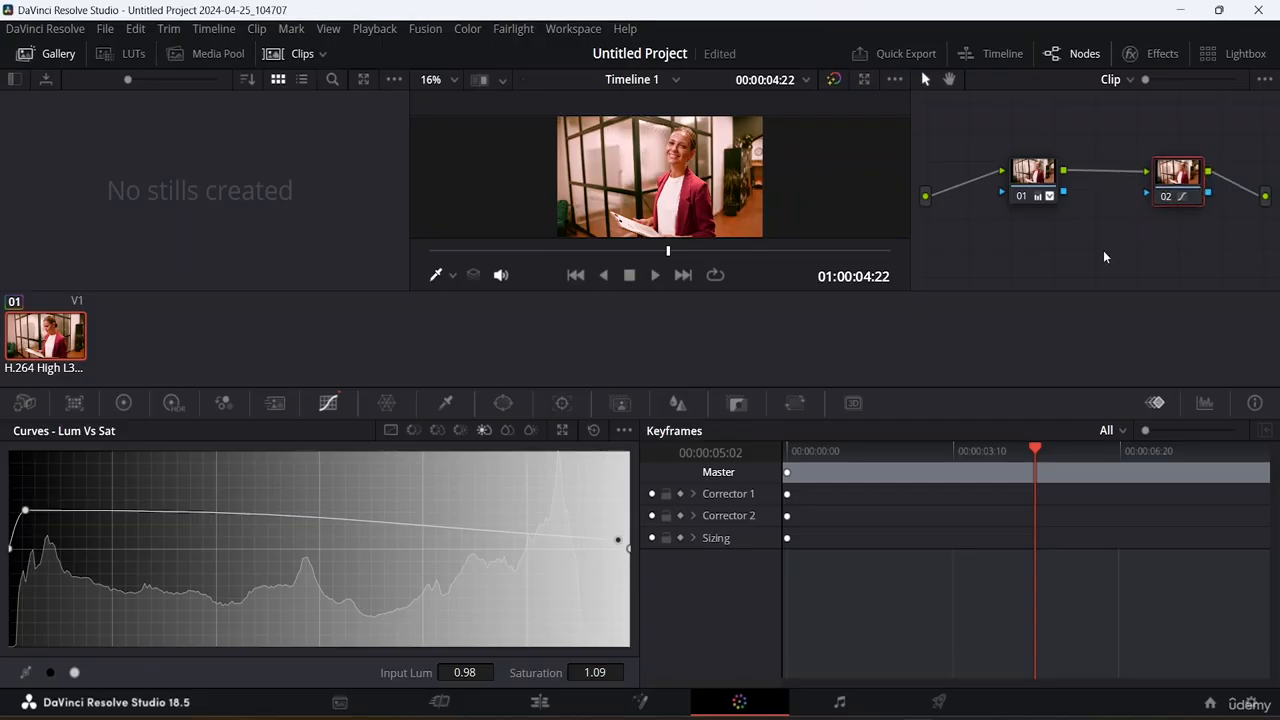
- Enlarge the nodes in the node graph and hide the clip thumbnail strip
{"action": "left_click_drag", "start_coordinate": [1144, 79], "coordinate": [1172, 79]}
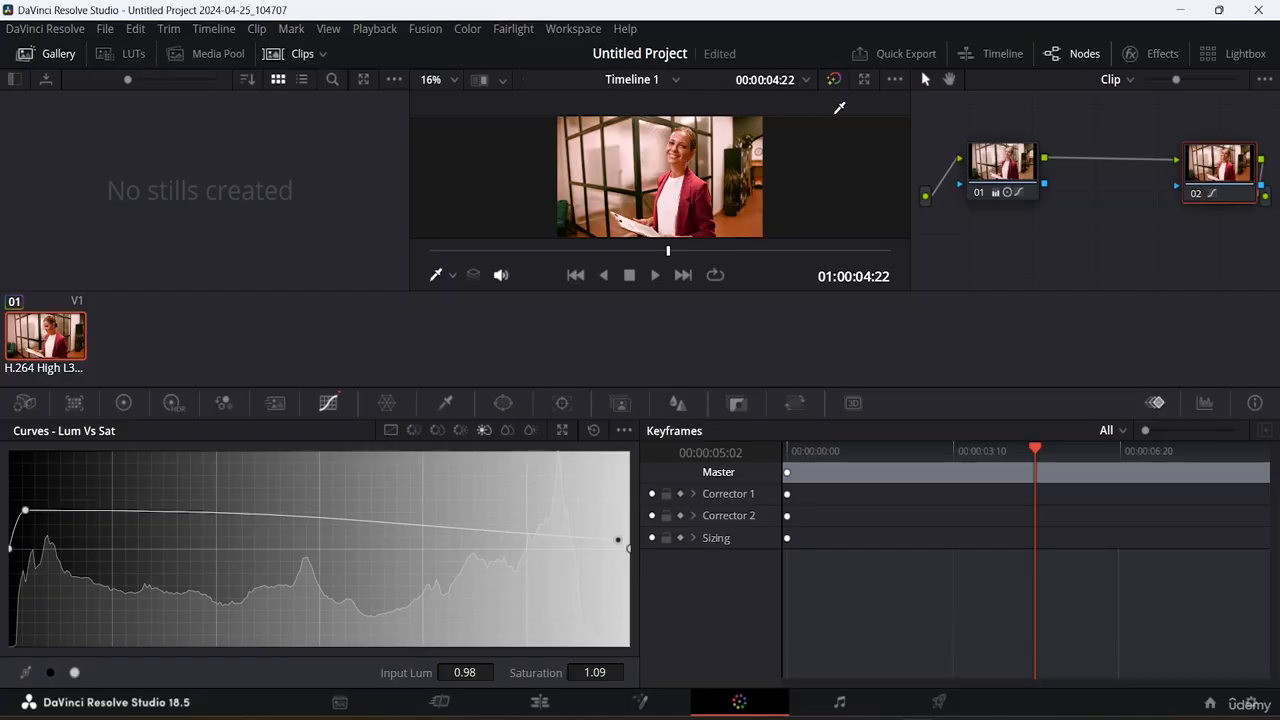
{"action": "left_click", "coordinate": [304, 53]}
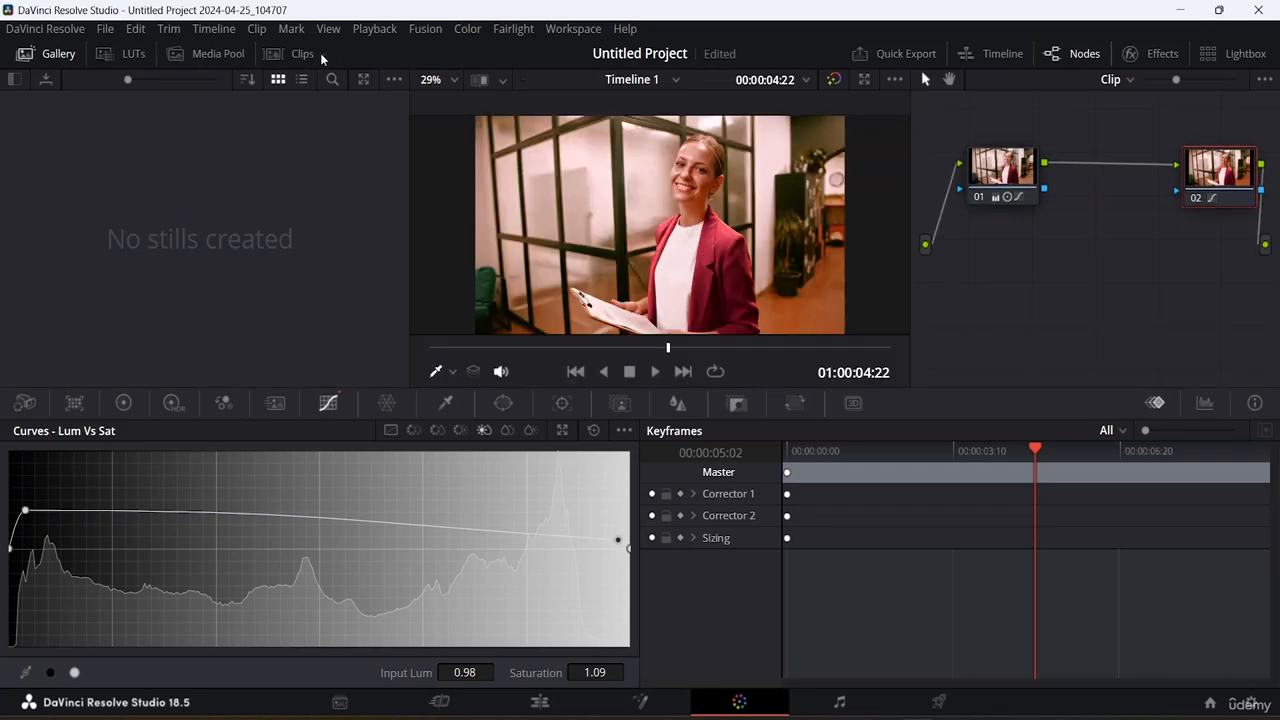
{"action": "left_click", "coordinate": [299, 54]}
{"action": "left_click", "coordinate": [302, 57]}
- Open the LUT library and look through its folders and the Canon Log and Cintel LUTs
{"action": "left_click", "coordinate": [127, 55]}
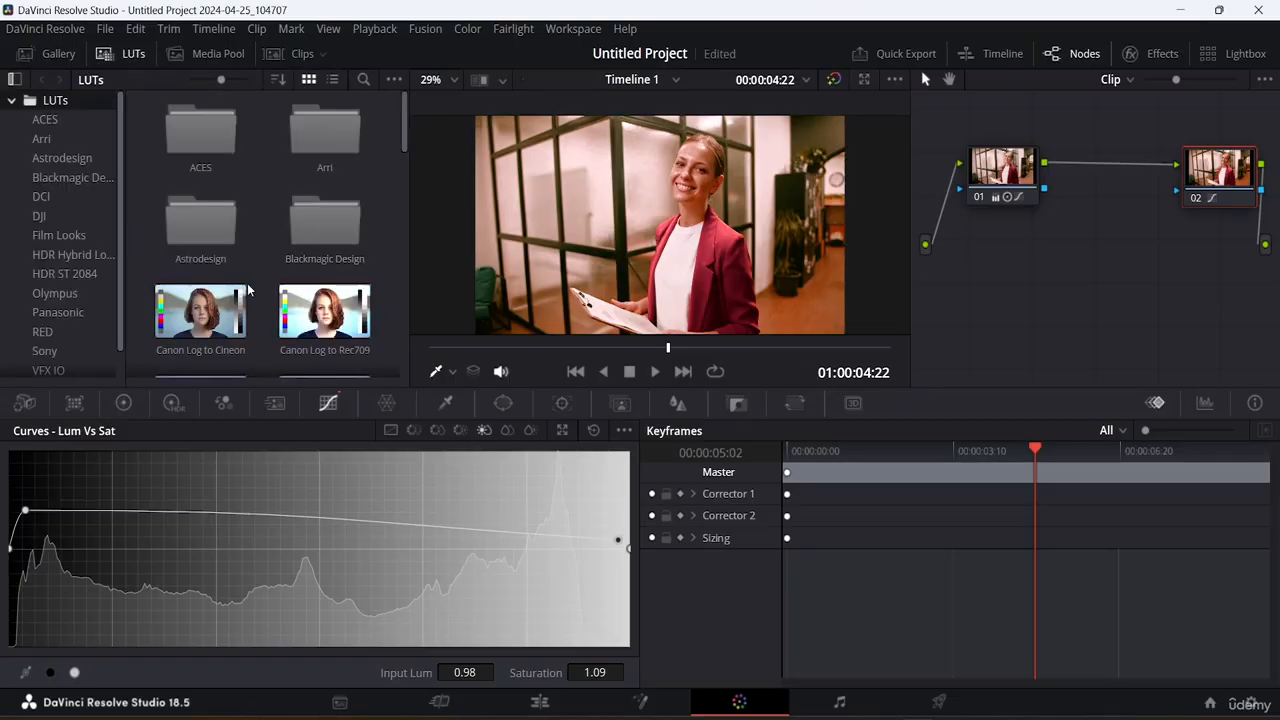
{"action": "scroll", "coordinate": [306, 214], "scroll_direction": "down", "scroll_amount": 2}
{"action": "scroll", "coordinate": [300, 218], "scroll_direction": "down", "scroll_amount": 4}
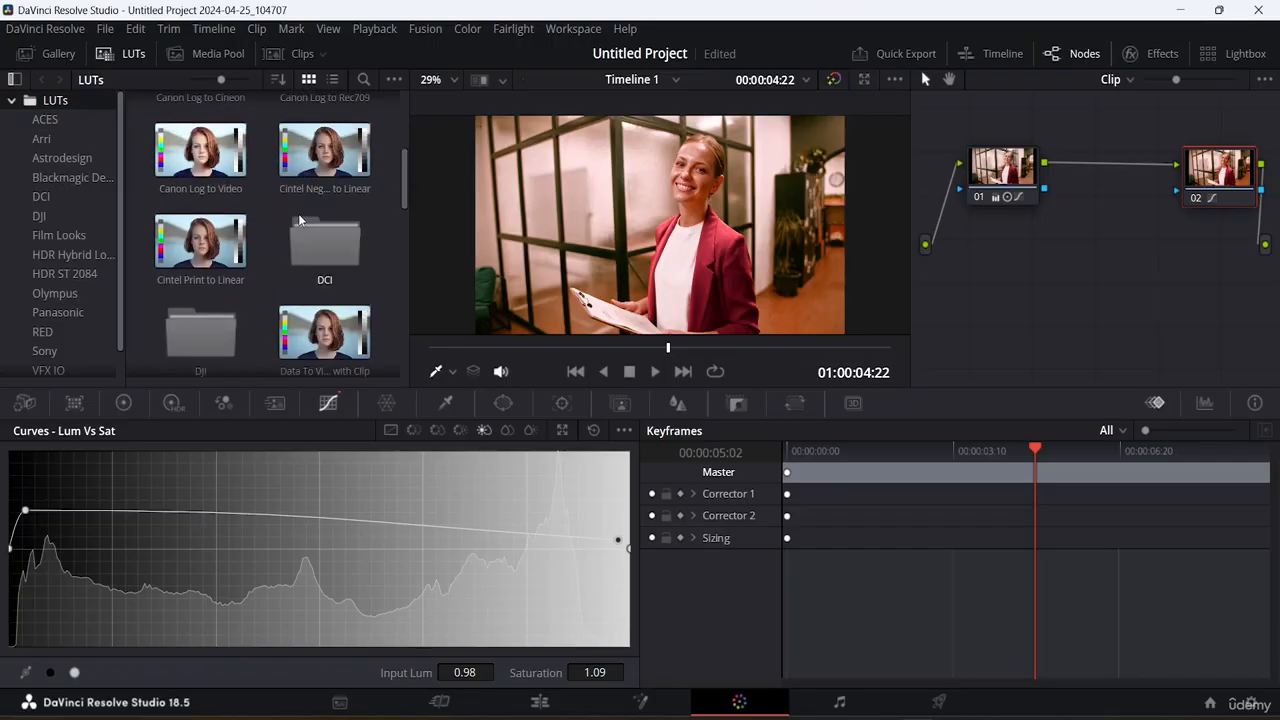
{"action": "scroll", "coordinate": [298, 213], "scroll_direction": "up", "scroll_amount": 2}
{"action": "scroll", "coordinate": [298, 213], "scroll_direction": "up", "scroll_amount": 4}
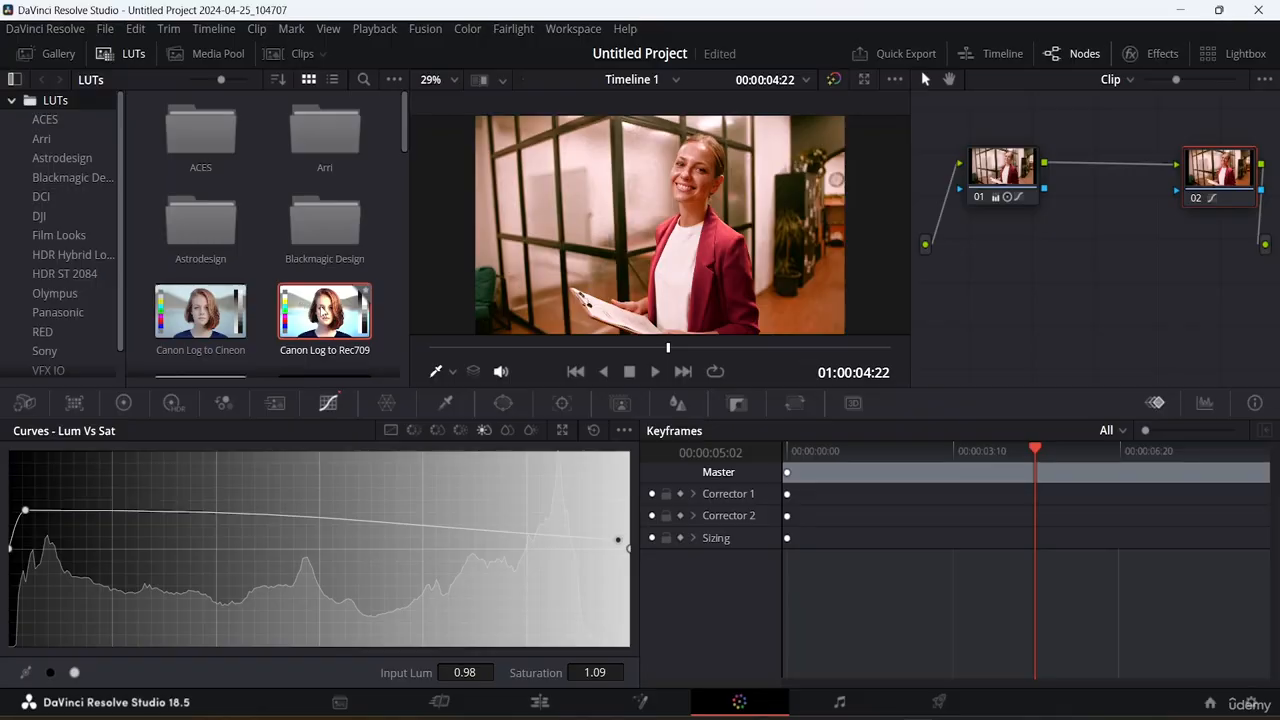
{"action": "scroll", "coordinate": [316, 294], "scroll_direction": "down", "scroll_amount": 3}
{"action": "scroll", "coordinate": [64, 161], "scroll_direction": "down", "scroll_amount": 1}
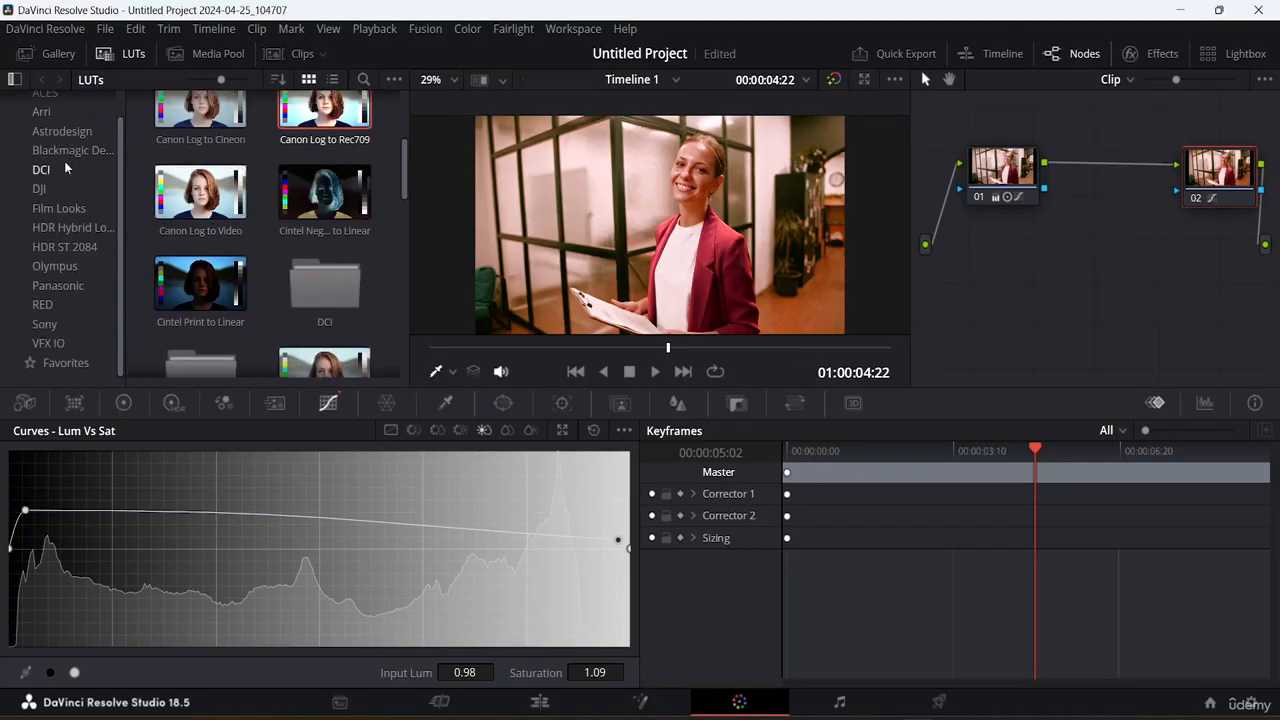
{"action": "scroll", "coordinate": [64, 170], "scroll_direction": "up", "scroll_amount": 1}
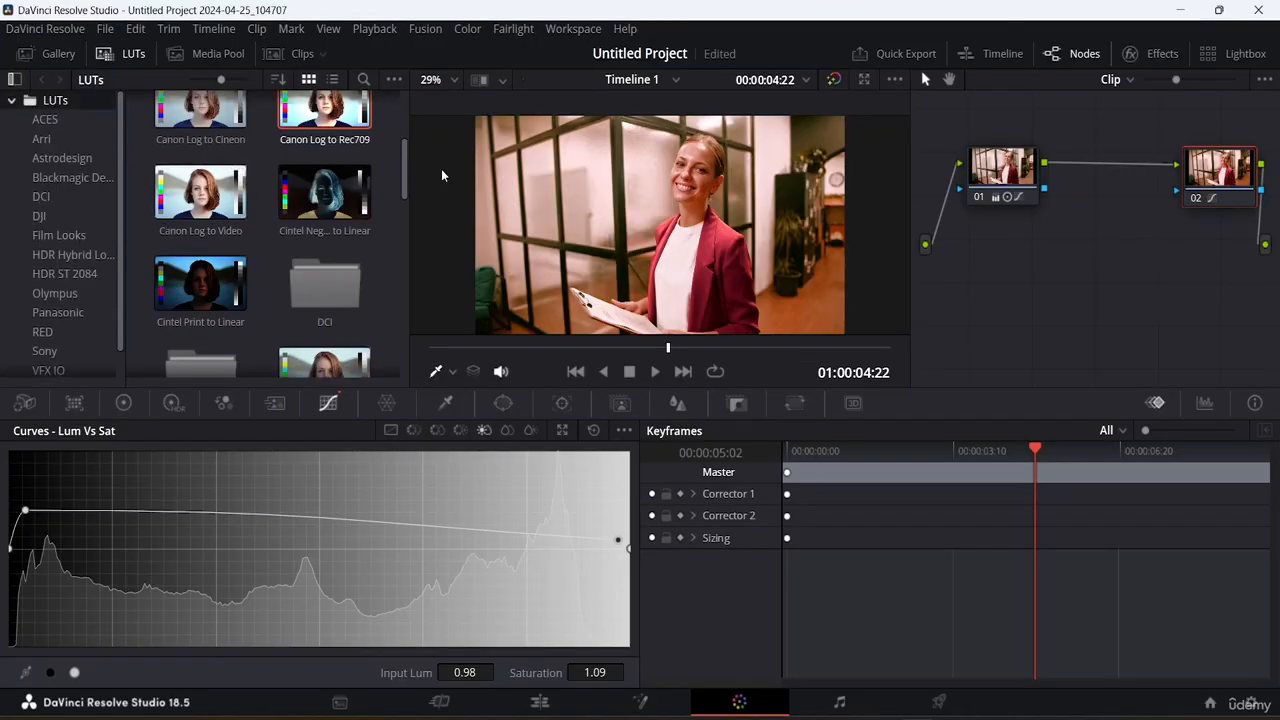
- Examine the LUT choices offered for node 02
{"action": "right_click", "coordinate": [1207, 203]}
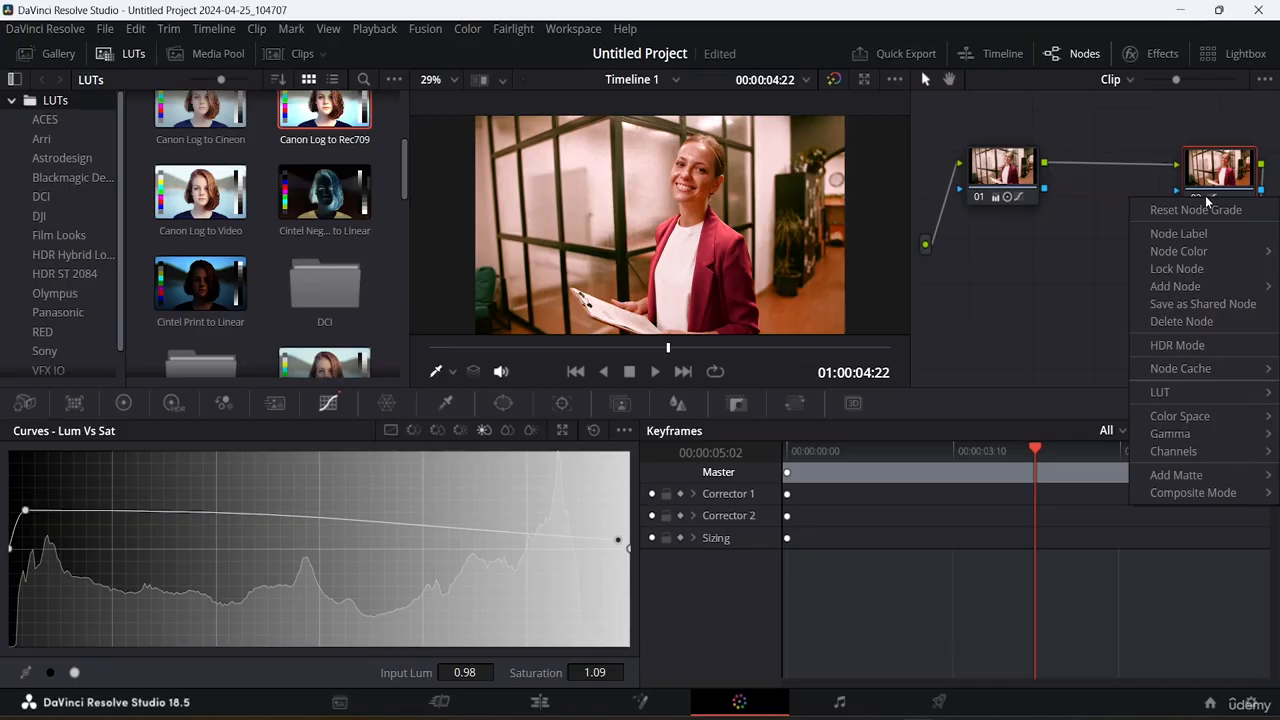
{"action": "mouse_move", "coordinate": [1200, 394]}
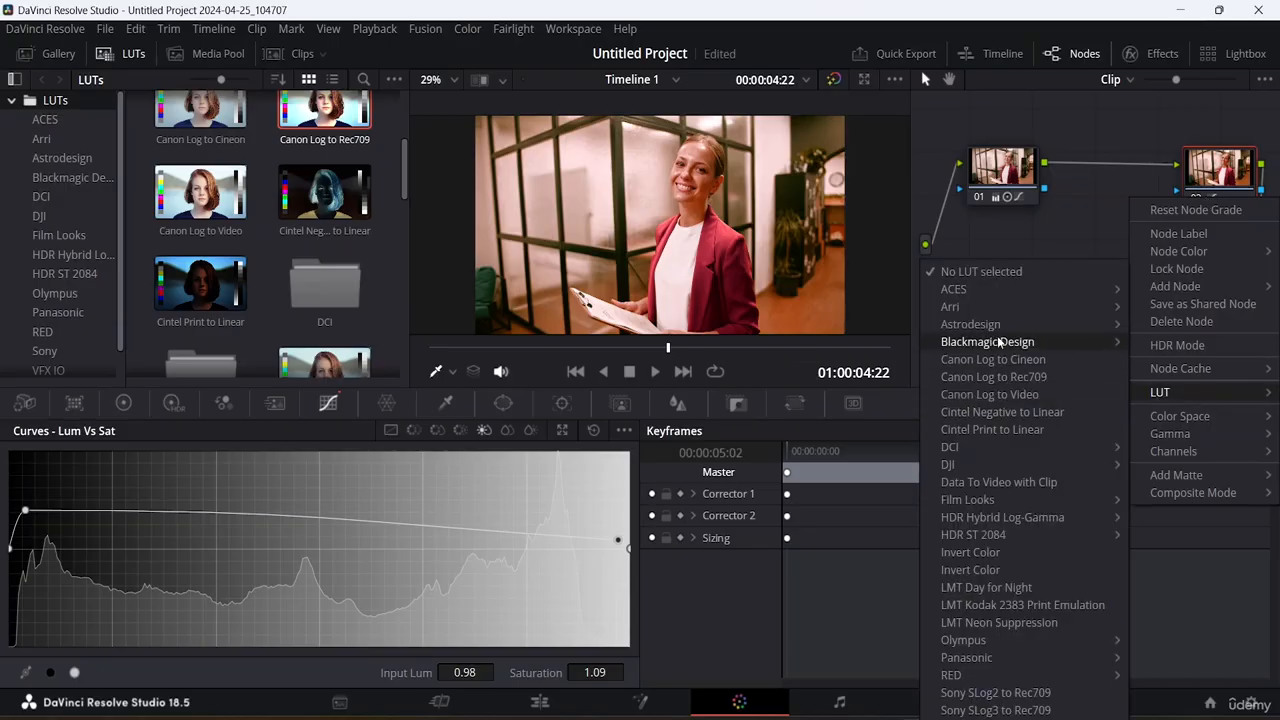
{"action": "mouse_move", "coordinate": [1000, 325]}
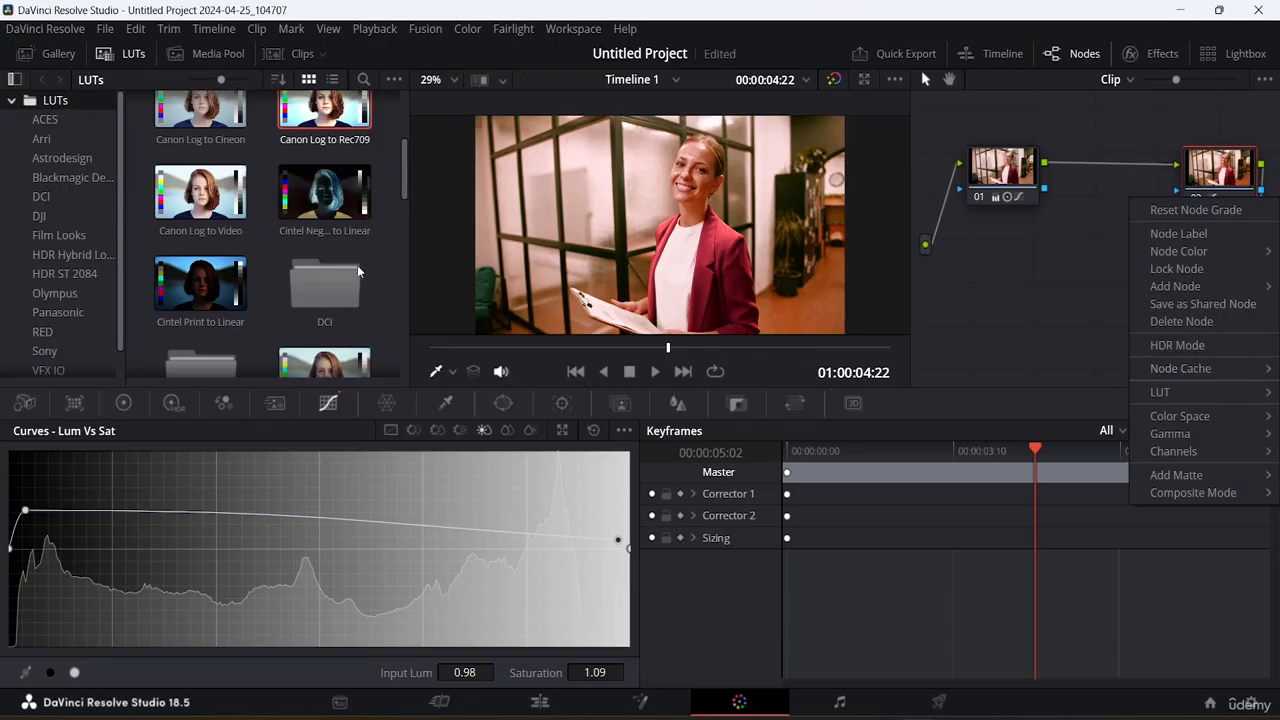
- Try the Canon Log to Video LUT on node 02, and preview the Canon Log to Cineon and Canon Log to Rec709 LUTs
{"action": "double_click", "coordinate": [207, 203]}
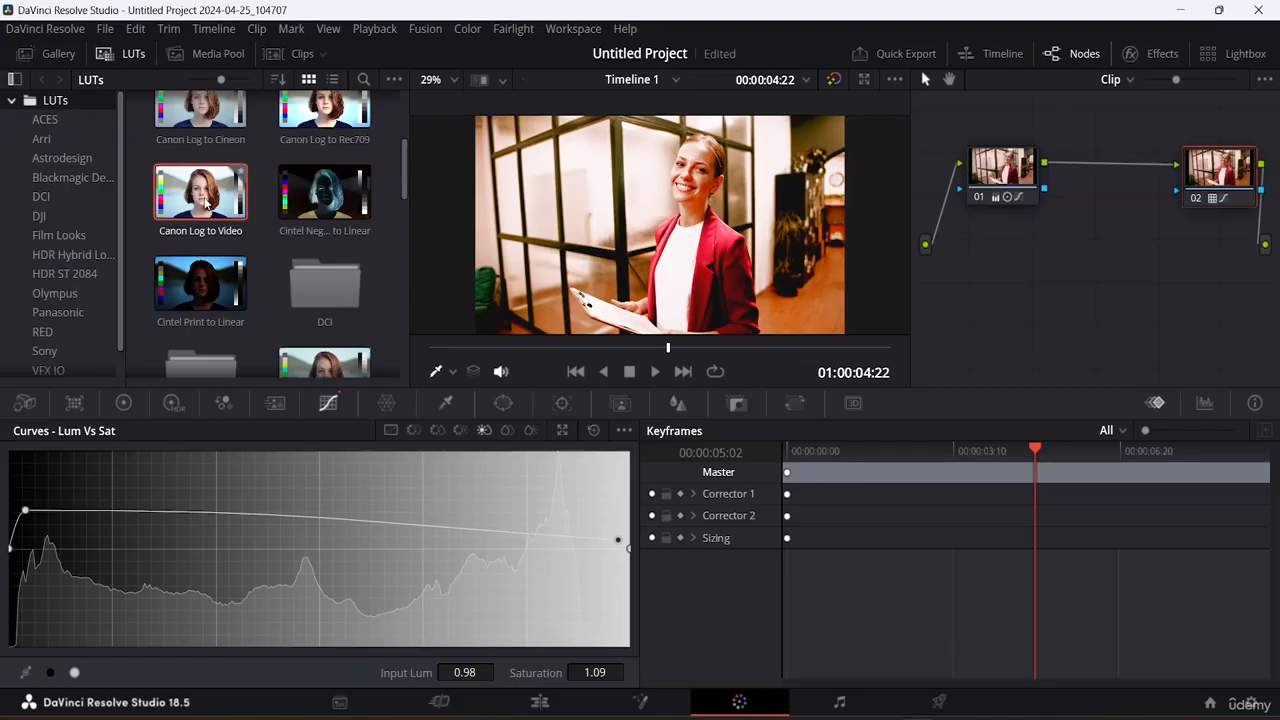
{"action": "left_click", "coordinate": [209, 124]}
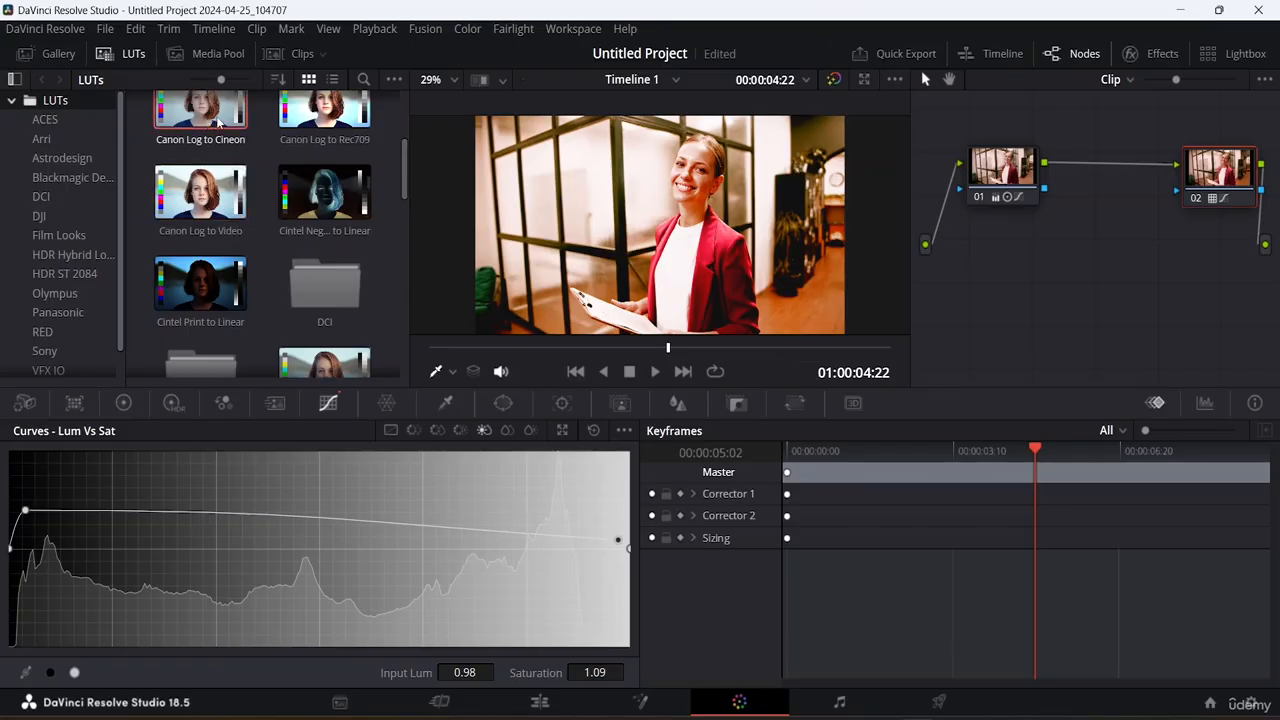
{"action": "scroll", "coordinate": [218, 123], "scroll_direction": "up", "scroll_amount": 2}
{"action": "left_click", "coordinate": [313, 228]}
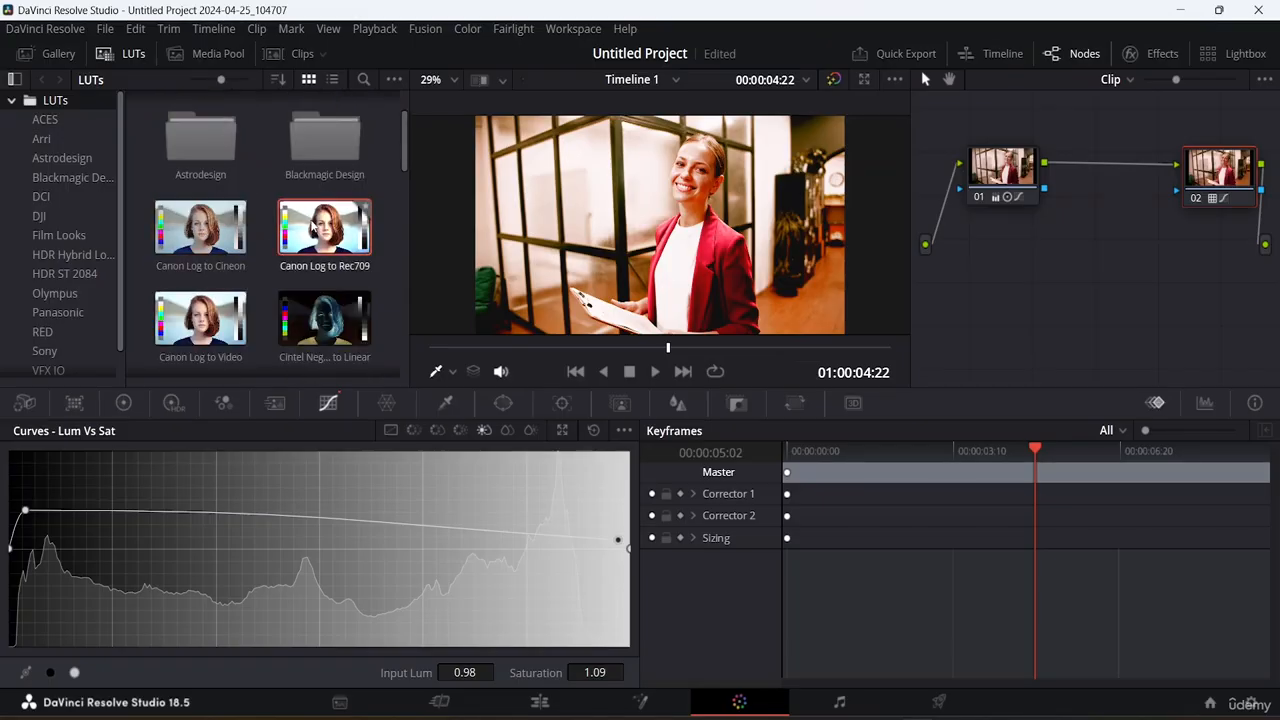
- Apply the LMT Kodak 2383 Print Emulation LUT to node 02
{"action": "scroll", "coordinate": [313, 228], "scroll_direction": "down", "scroll_amount": 2}
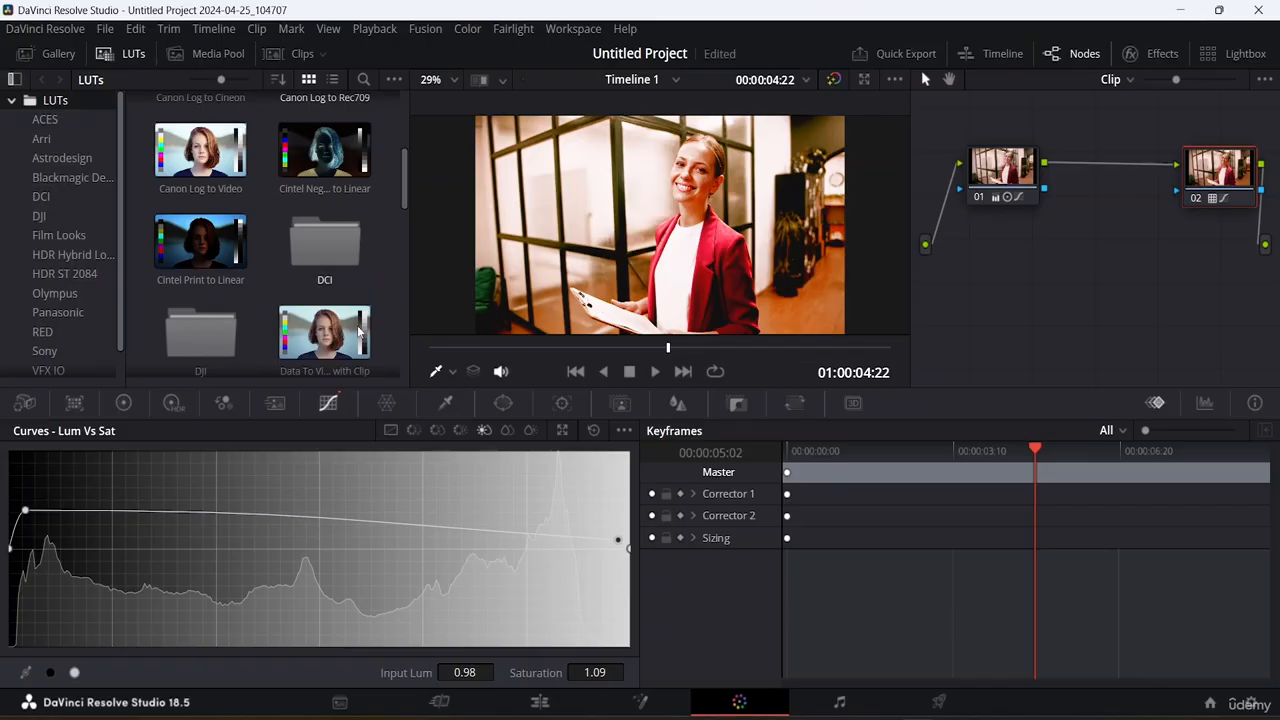
{"action": "left_click", "coordinate": [315, 335]}
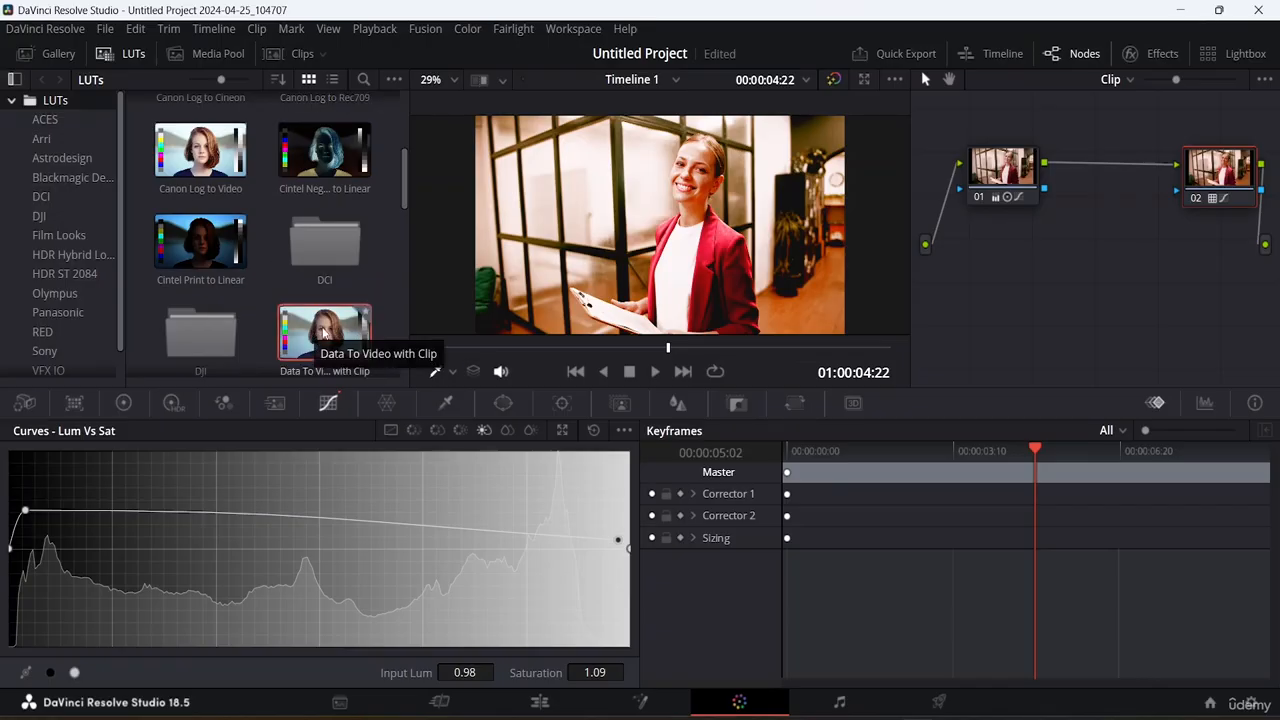
{"action": "scroll", "coordinate": [310, 297], "scroll_direction": "down", "scroll_amount": 5}
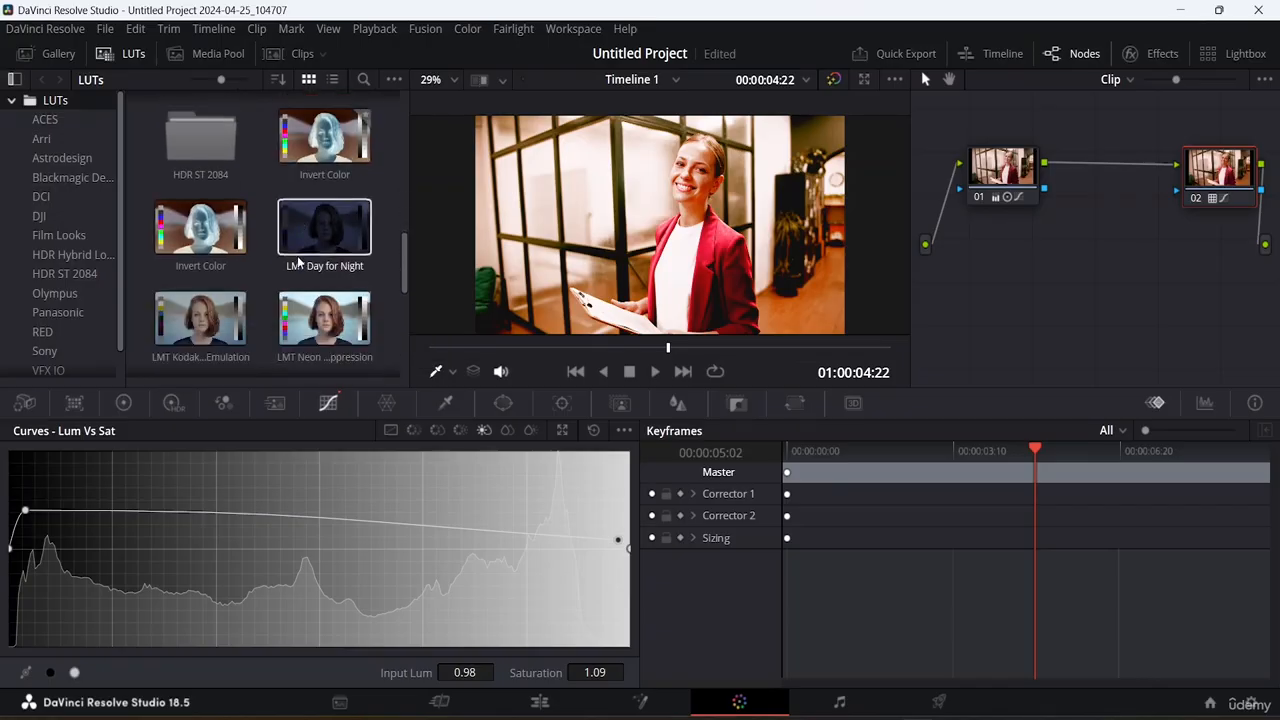
{"action": "left_click", "coordinate": [316, 235]}
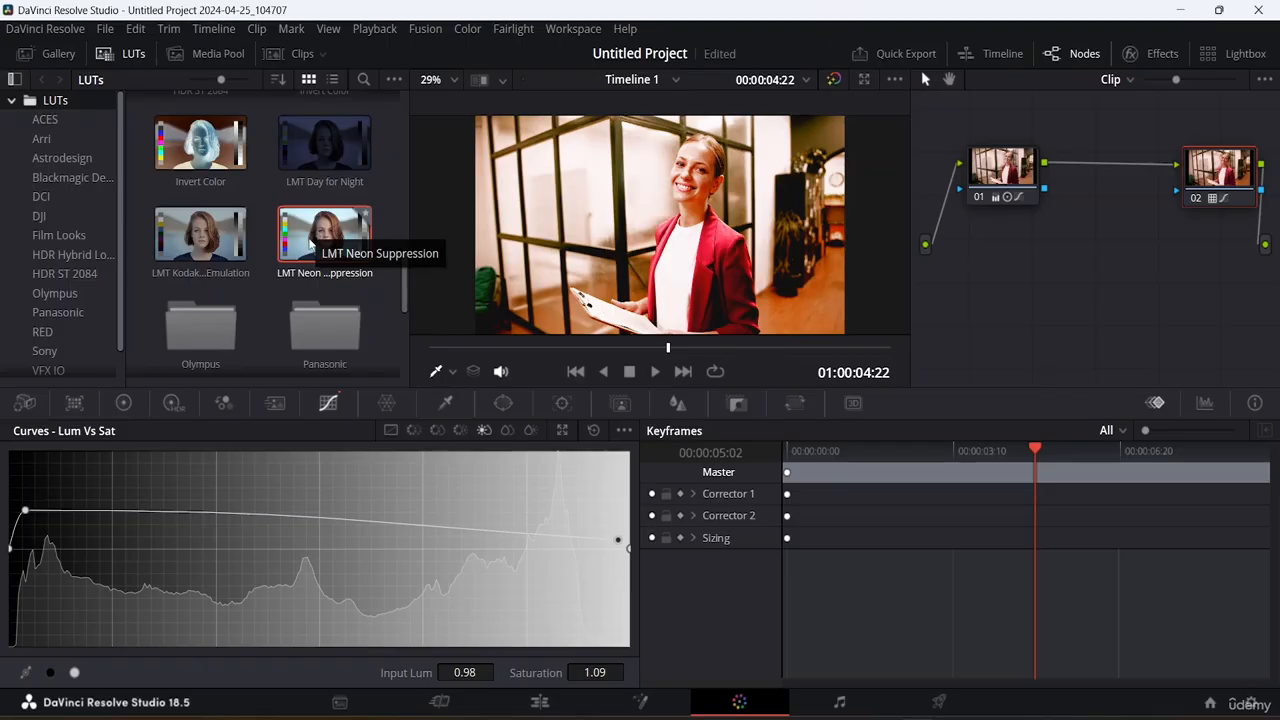
{"action": "left_click", "coordinate": [190, 237]}
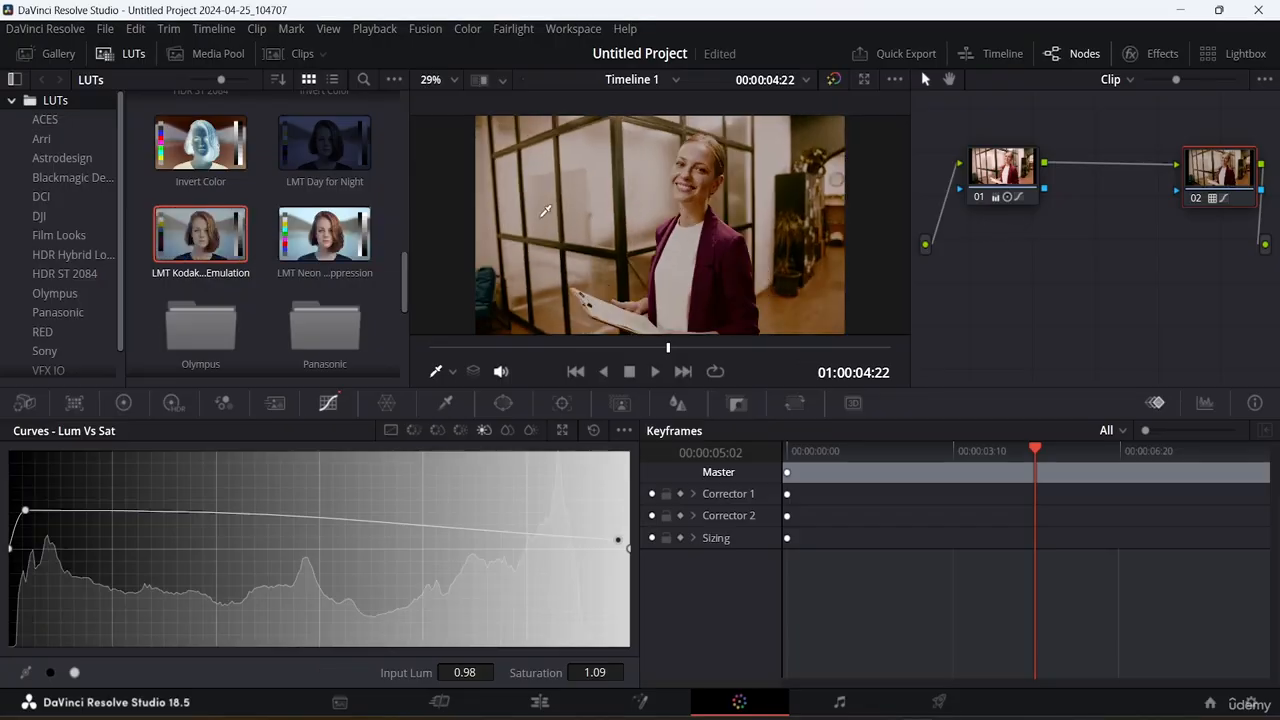
- View the Favorites collection in the LUT library
{"action": "scroll", "coordinate": [30, 226], "scroll_direction": "down", "scroll_amount": 1}
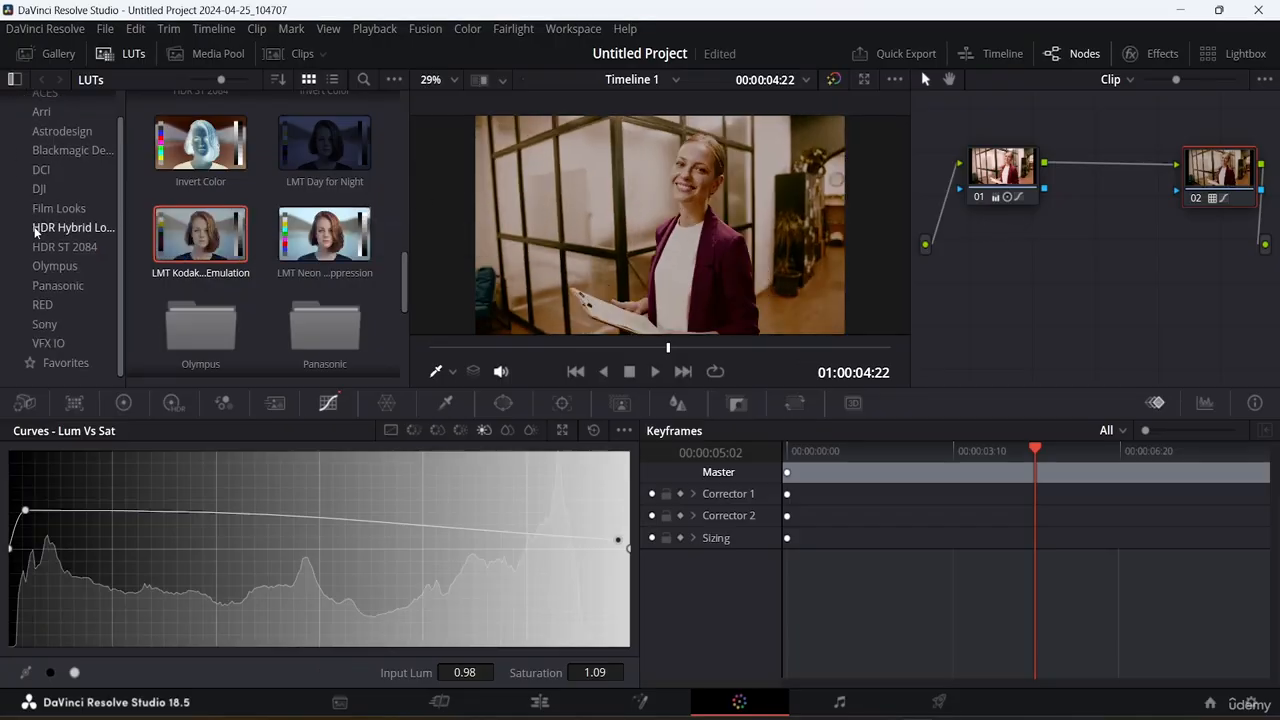
{"action": "left_click", "coordinate": [66, 362]}
{"action": "scroll", "coordinate": [68, 352], "scroll_direction": "up", "scroll_amount": 1}
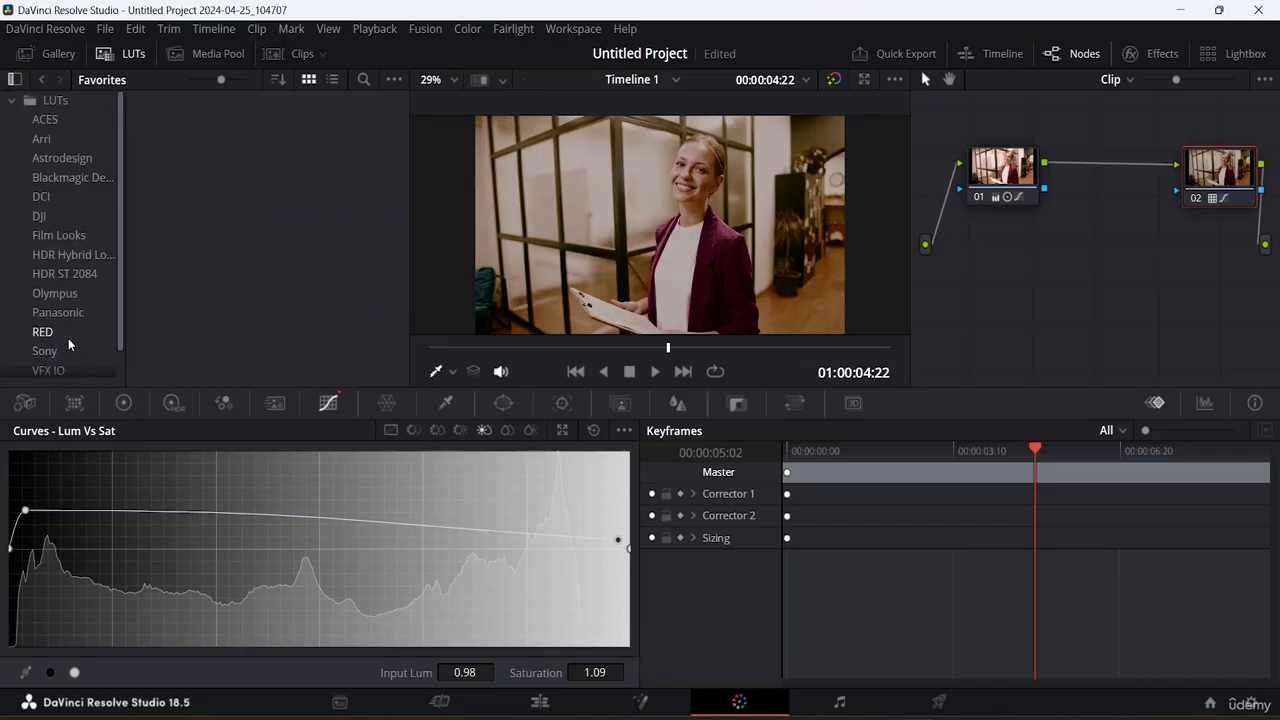
- Shape node 02's custom curve with a raised shadow point, a lowered highlight point and a lowered midtone point
{"action": "left_click", "coordinate": [275, 403]}
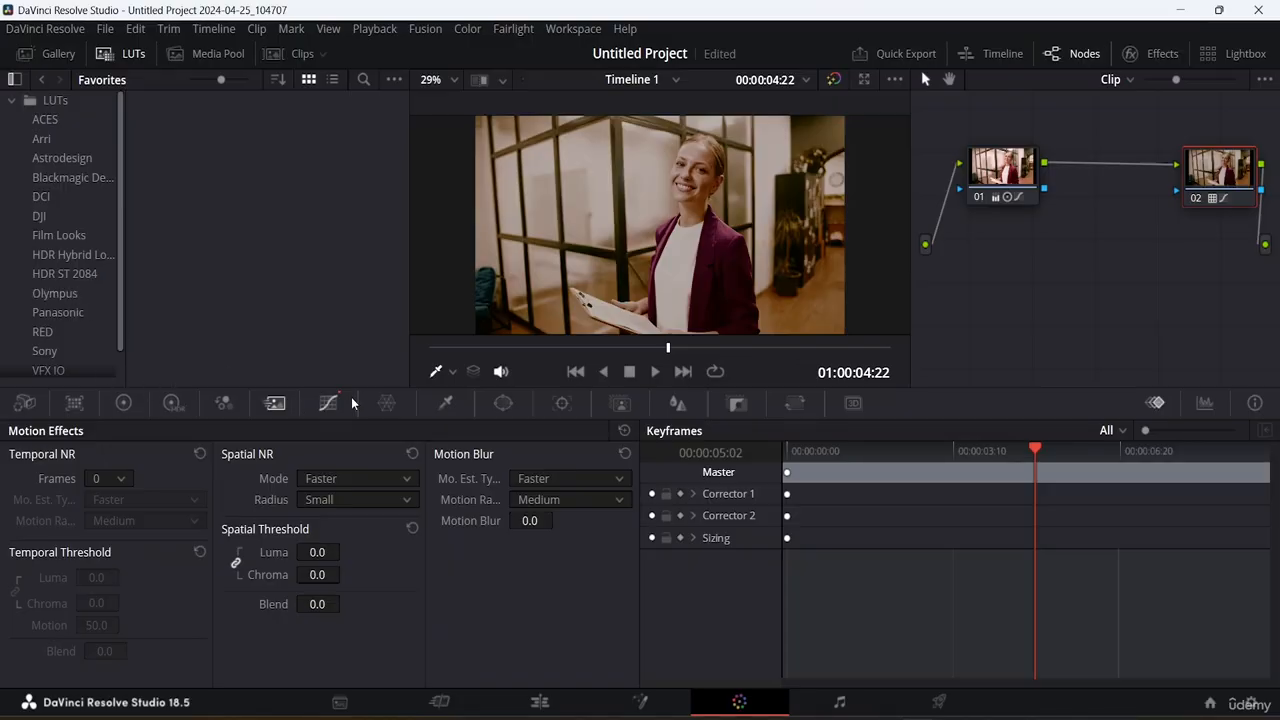
{"action": "left_click", "coordinate": [328, 408]}
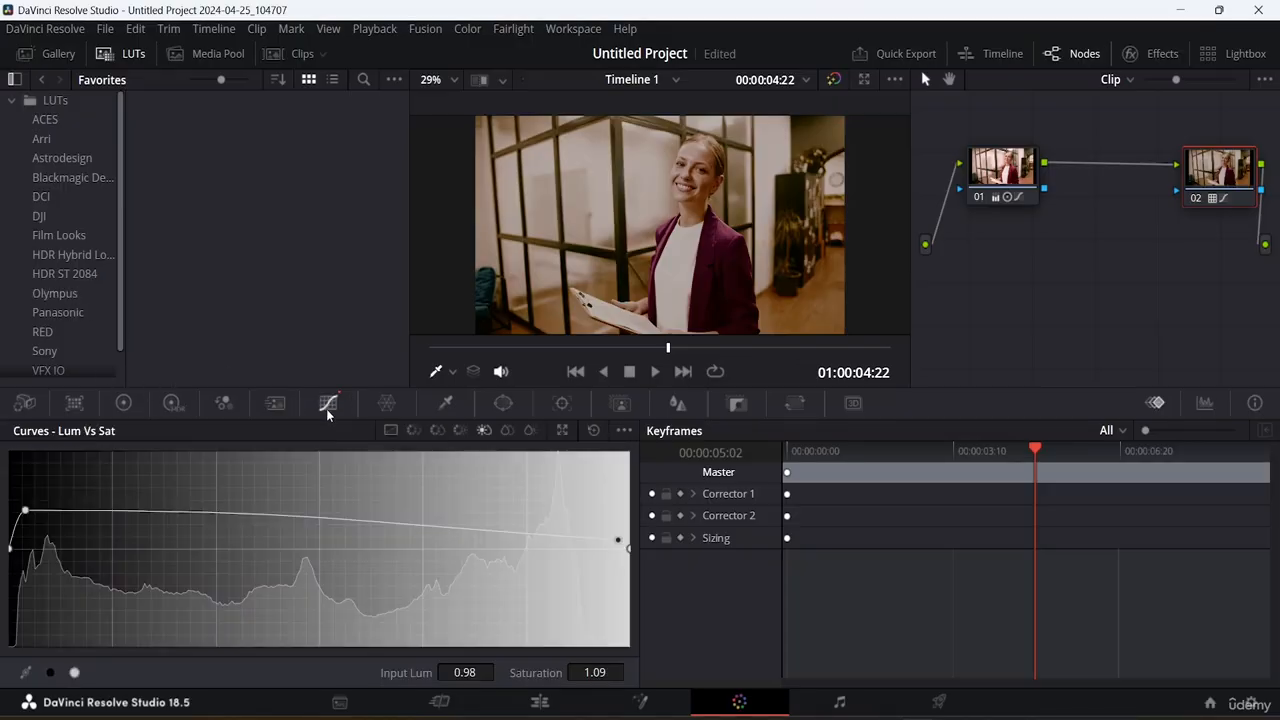
{"action": "left_click", "coordinate": [387, 432]}
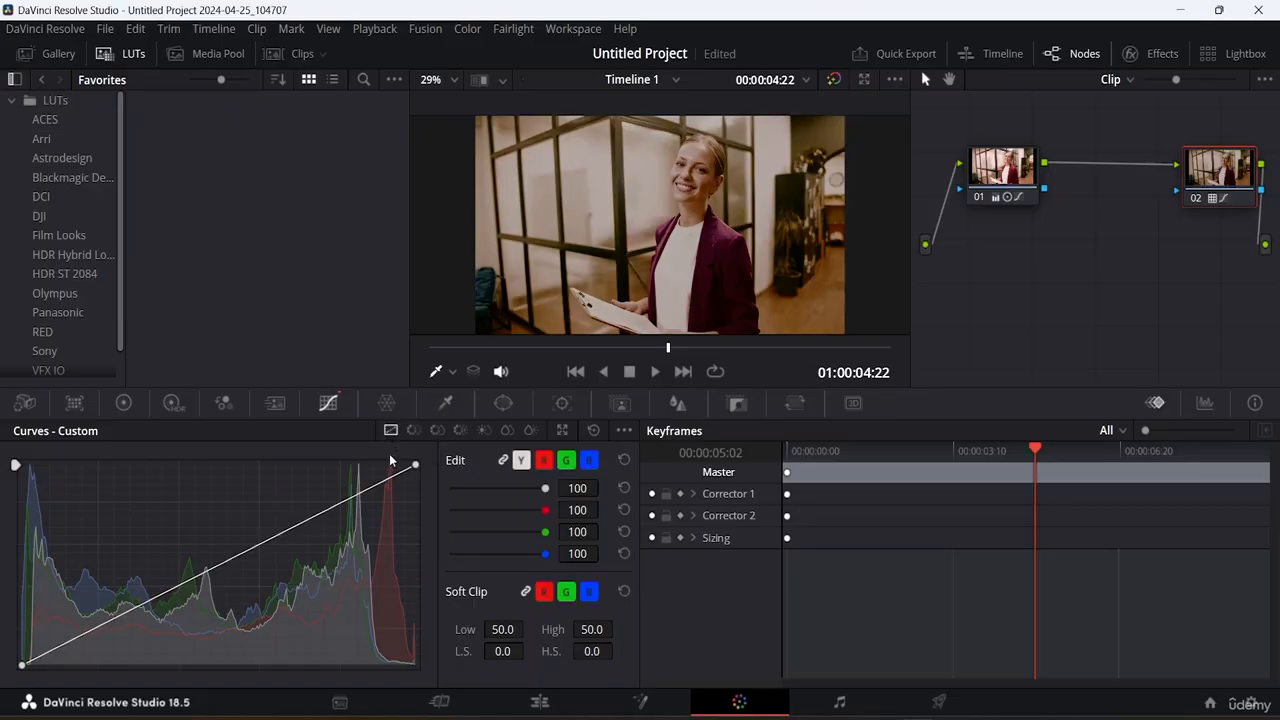
{"action": "left_click", "coordinate": [78, 636]}
{"action": "left_click", "coordinate": [346, 497]}
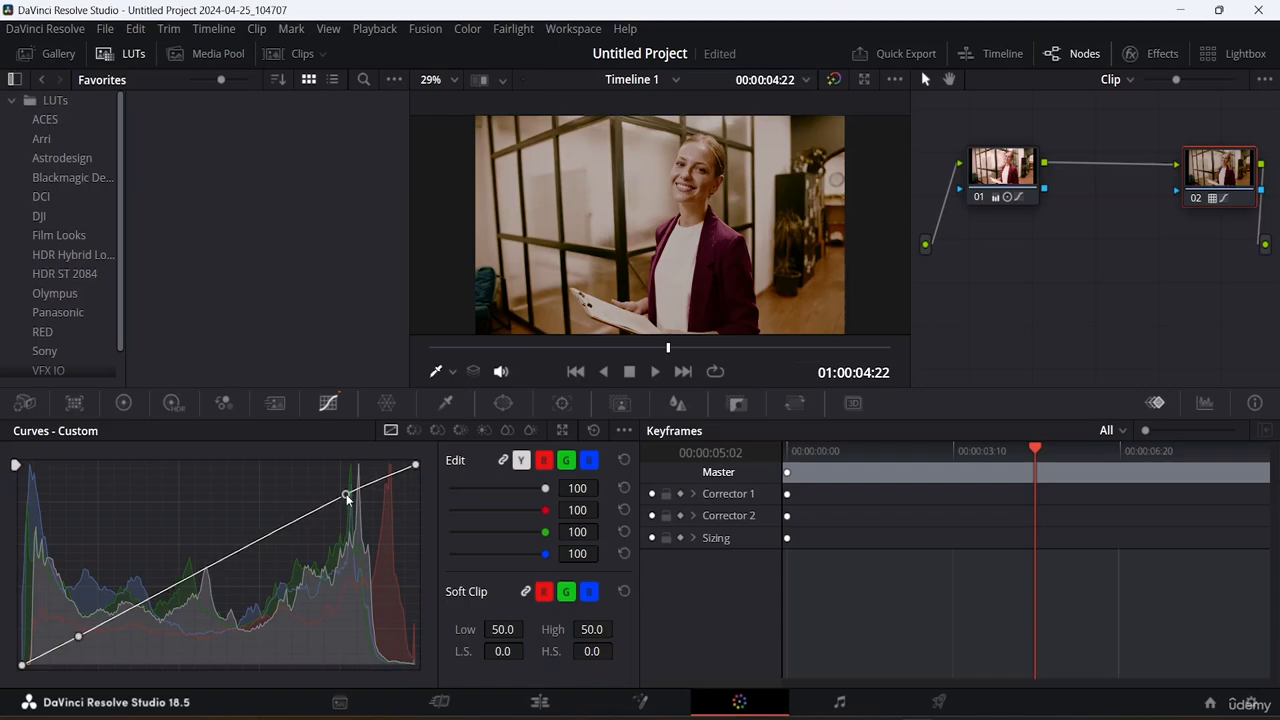
{"action": "left_click_drag", "start_coordinate": [346, 496], "coordinate": [383, 545]}
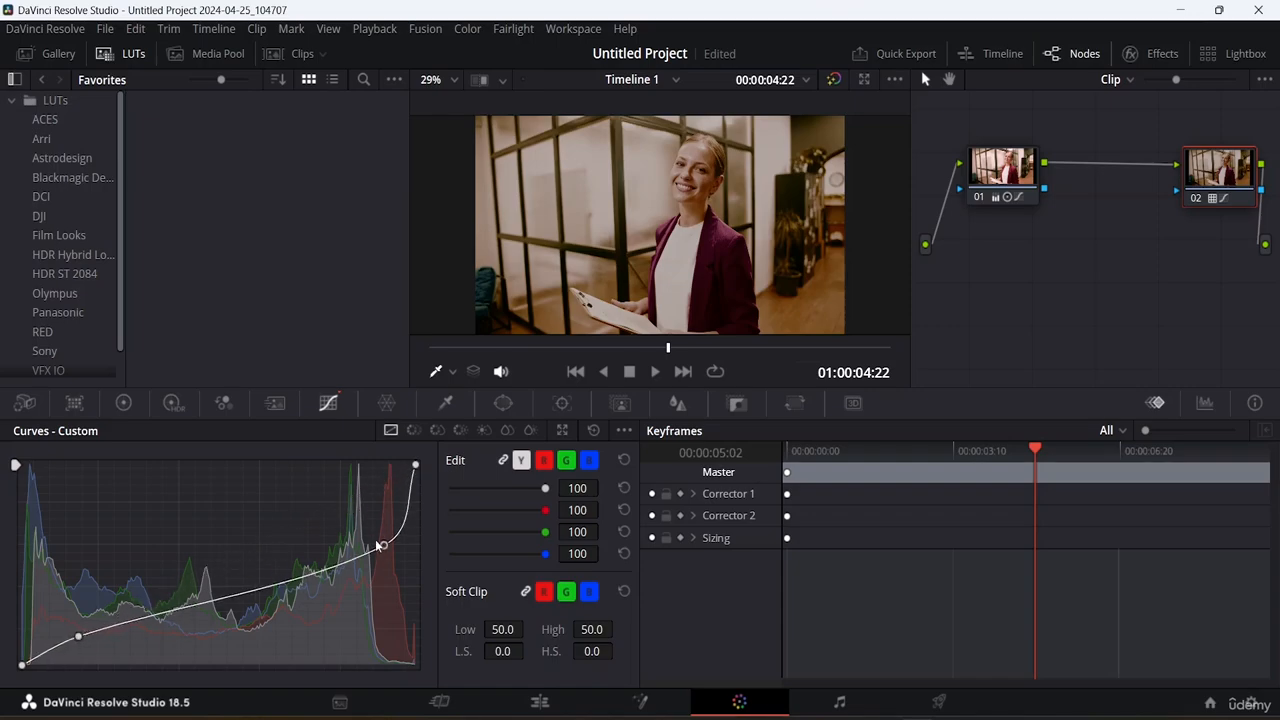
{"action": "left_click_drag", "start_coordinate": [78, 636], "coordinate": [64, 615]}
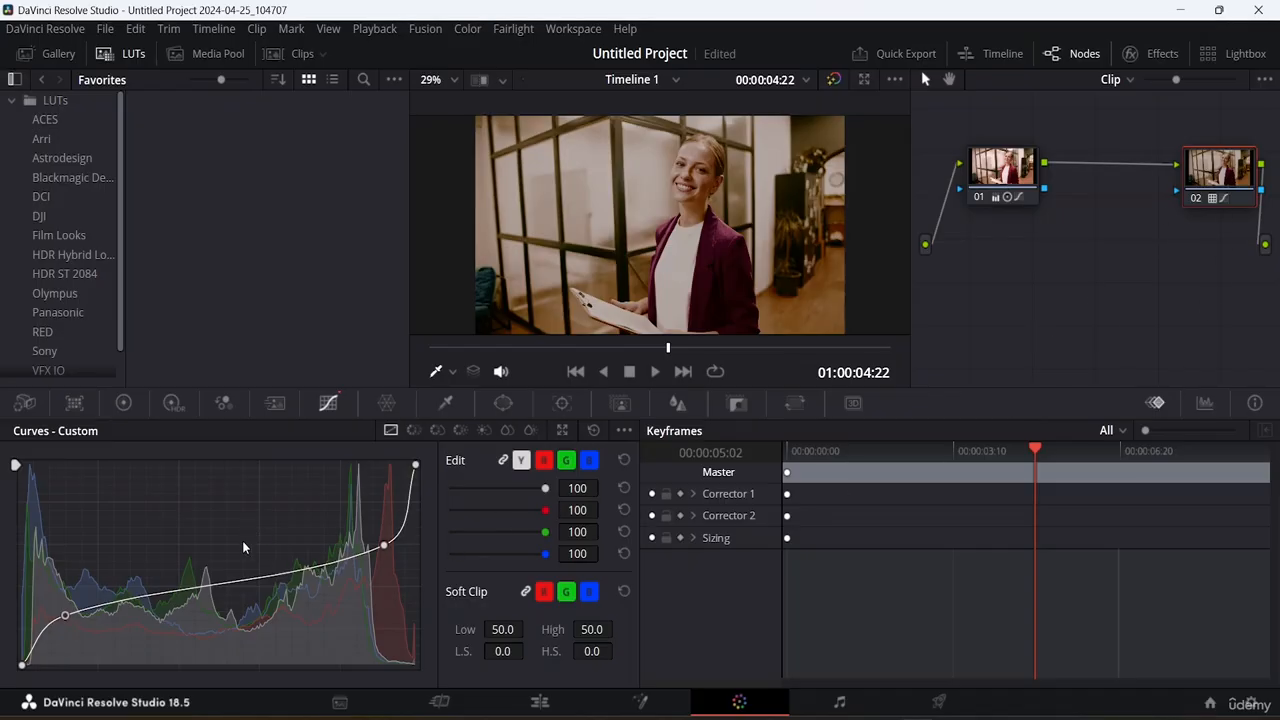
{"action": "mouse_move", "coordinate": [231, 587]}
{"action": "left_mouse_down"}
{"action": "mouse_move", "coordinate": [229, 598]}
{"action": "mouse_move", "coordinate": [224, 574]}
{"action": "mouse_move", "coordinate": [234, 617]}
{"action": "mouse_move", "coordinate": [220, 537]}
{"action": "mouse_move", "coordinate": [234, 610]}
{"action": "left_mouse_up"}
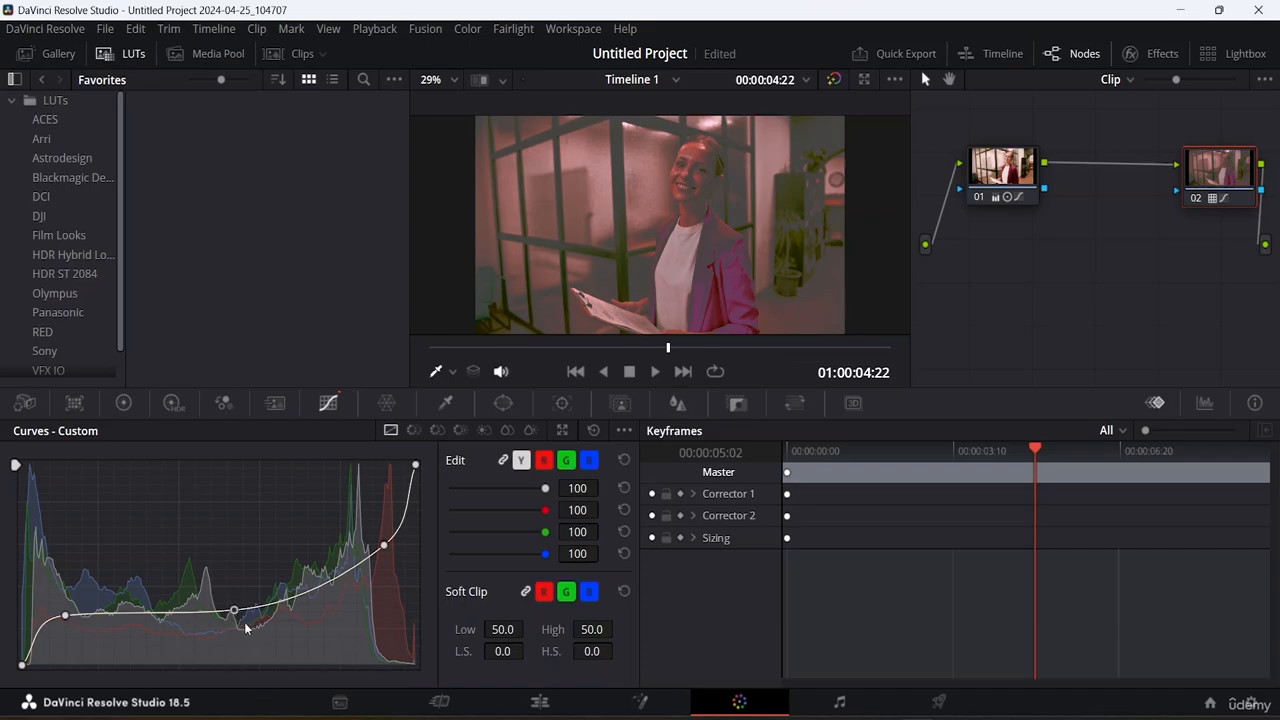
{"action": "mouse_move", "coordinate": [236, 615]}
{"action": "left_mouse_down"}
{"action": "mouse_move", "coordinate": [226, 577]}
{"action": "mouse_move", "coordinate": [205, 574]}
{"action": "mouse_move", "coordinate": [70, 615]}
{"action": "mouse_move", "coordinate": [20, 556]}
{"action": "mouse_move", "coordinate": [386, 537]}
{"action": "mouse_move", "coordinate": [216, 630]}
{"action": "left_mouse_up"}
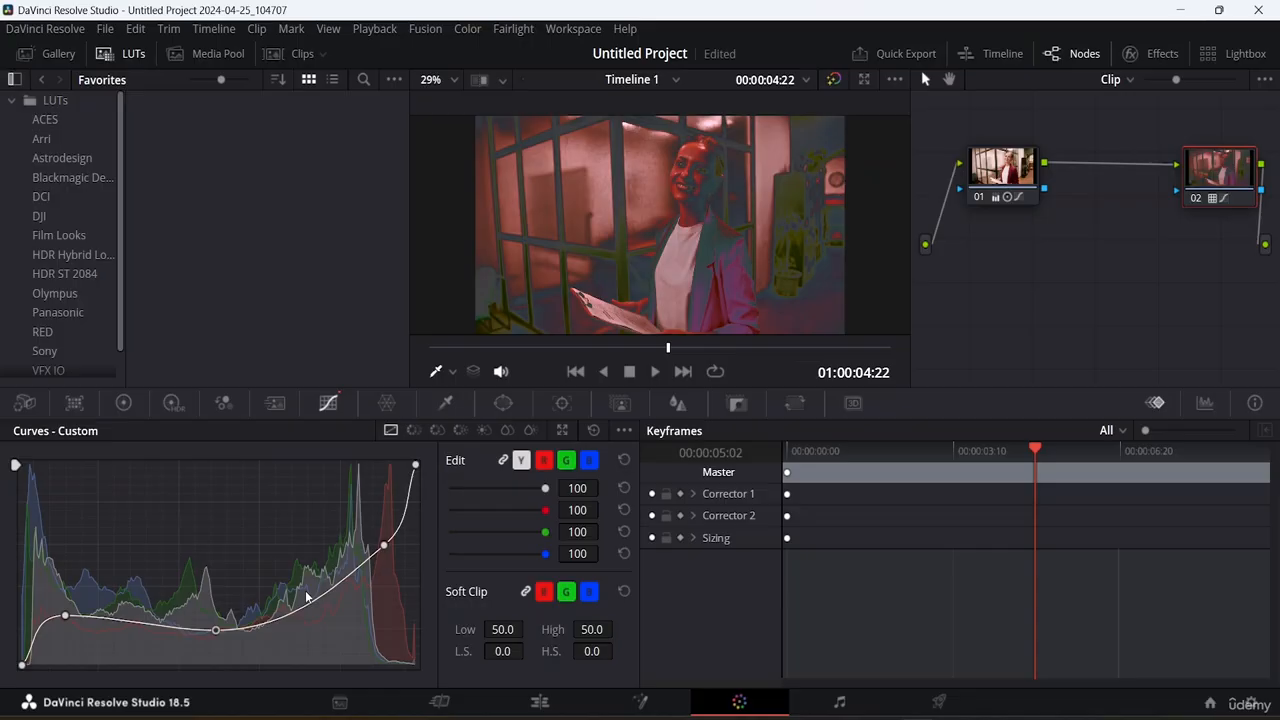
- Remove the highlight and midtone points from node 02's custom curve, and move the remaining shadow point up near the curve's white end
{"action": "left_click", "coordinate": [385, 545]}
{"action": "right_click", "coordinate": [385, 546]}
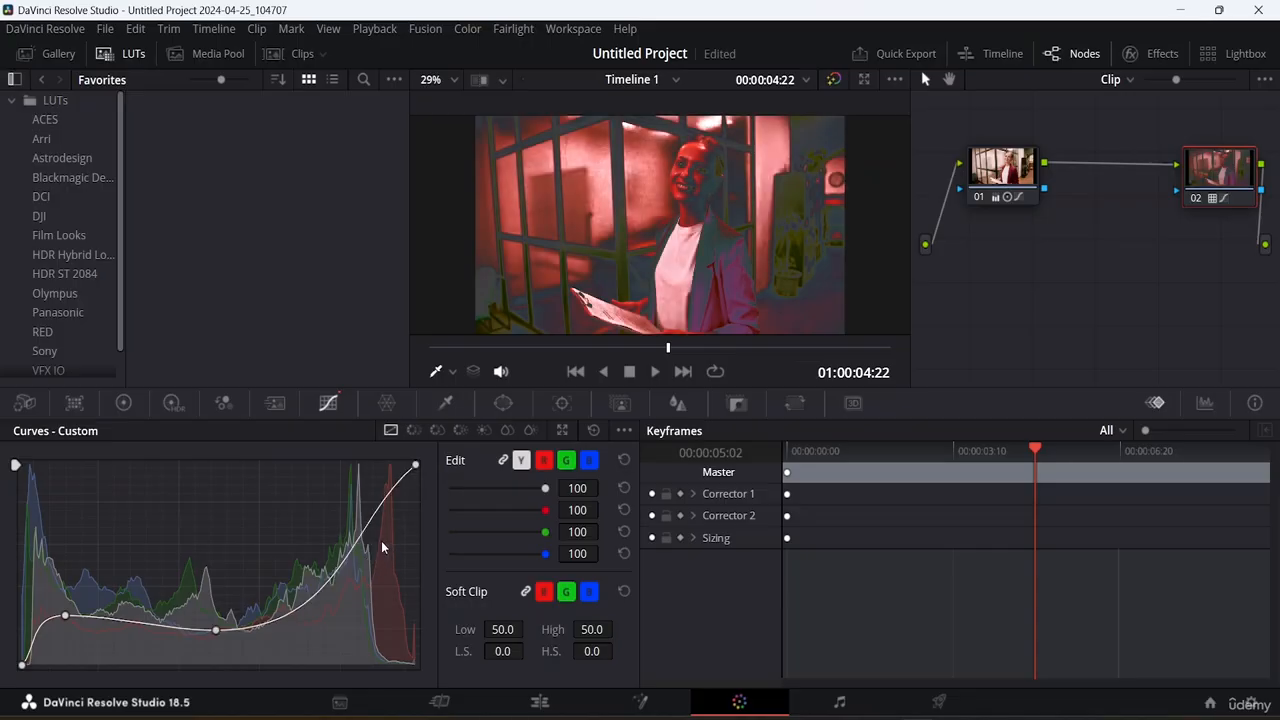
{"action": "right_click", "coordinate": [216, 630]}
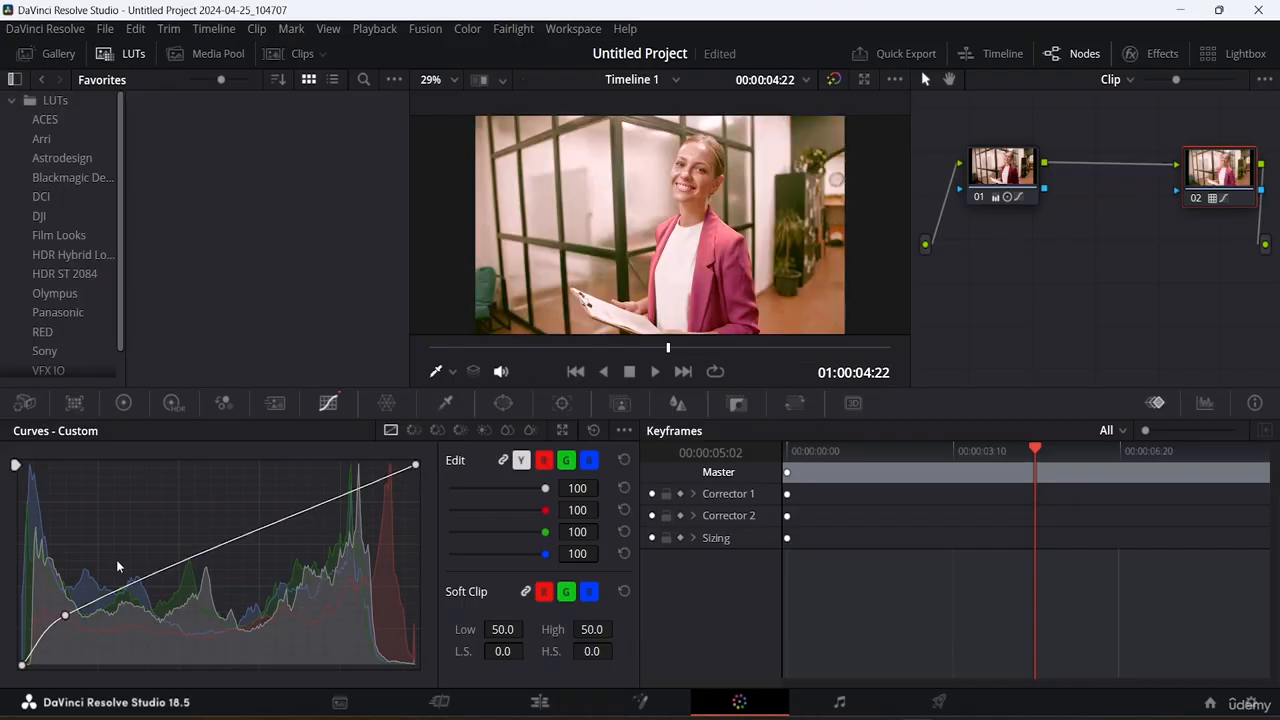
{"action": "left_click_drag", "start_coordinate": [65, 614], "coordinate": [462, 494]}
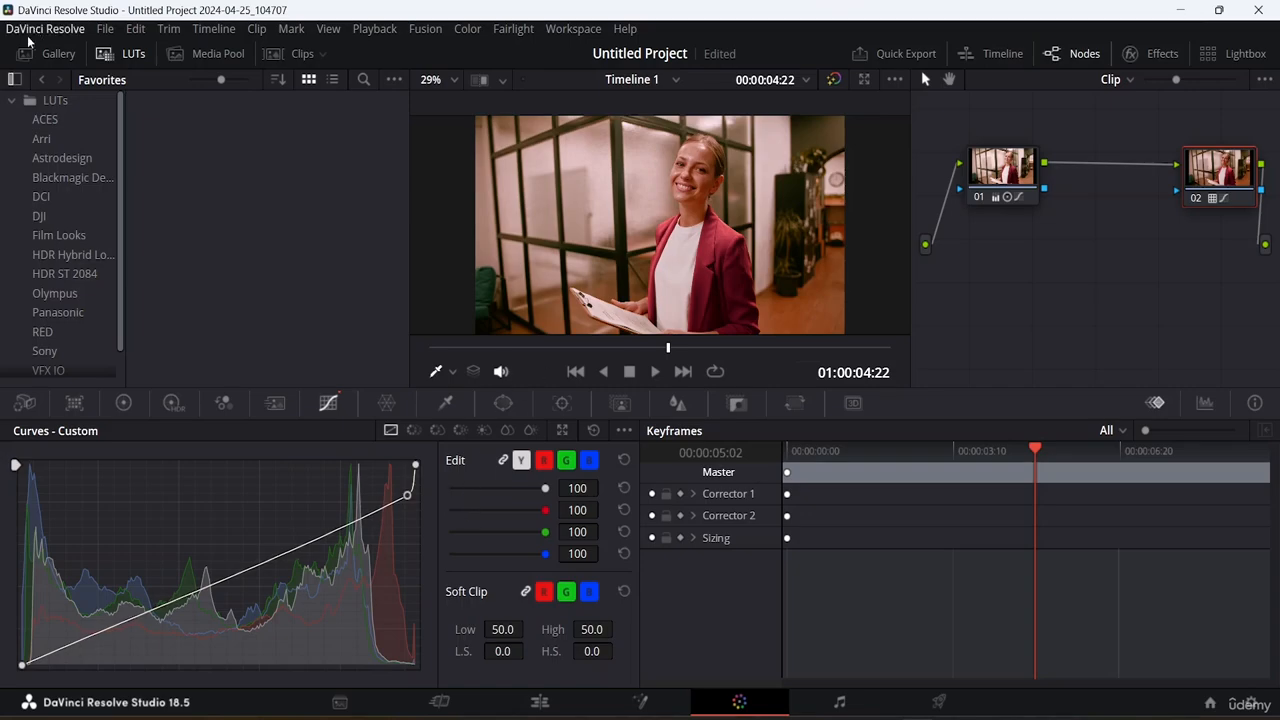
- Search the effects library for "vi" and apply the Vignette effect to node 02
{"action": "left_click", "coordinate": [51, 55]}
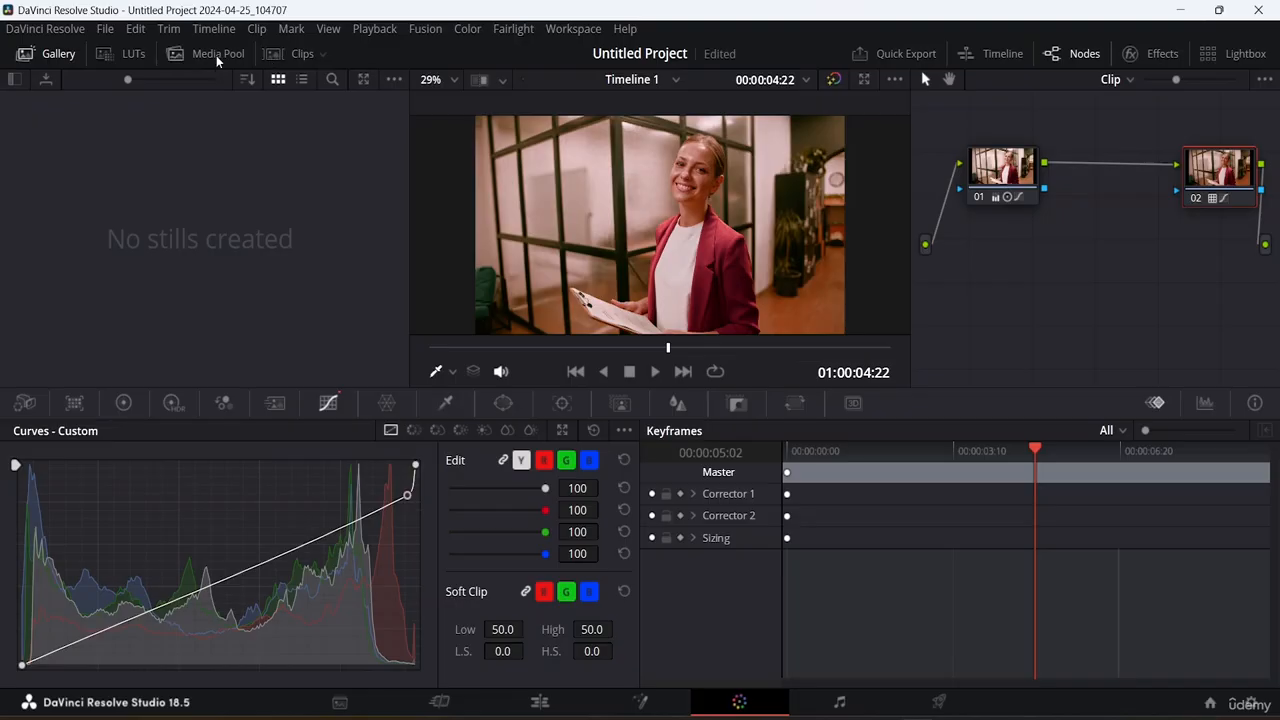
{"action": "left_click", "coordinate": [1160, 53]}
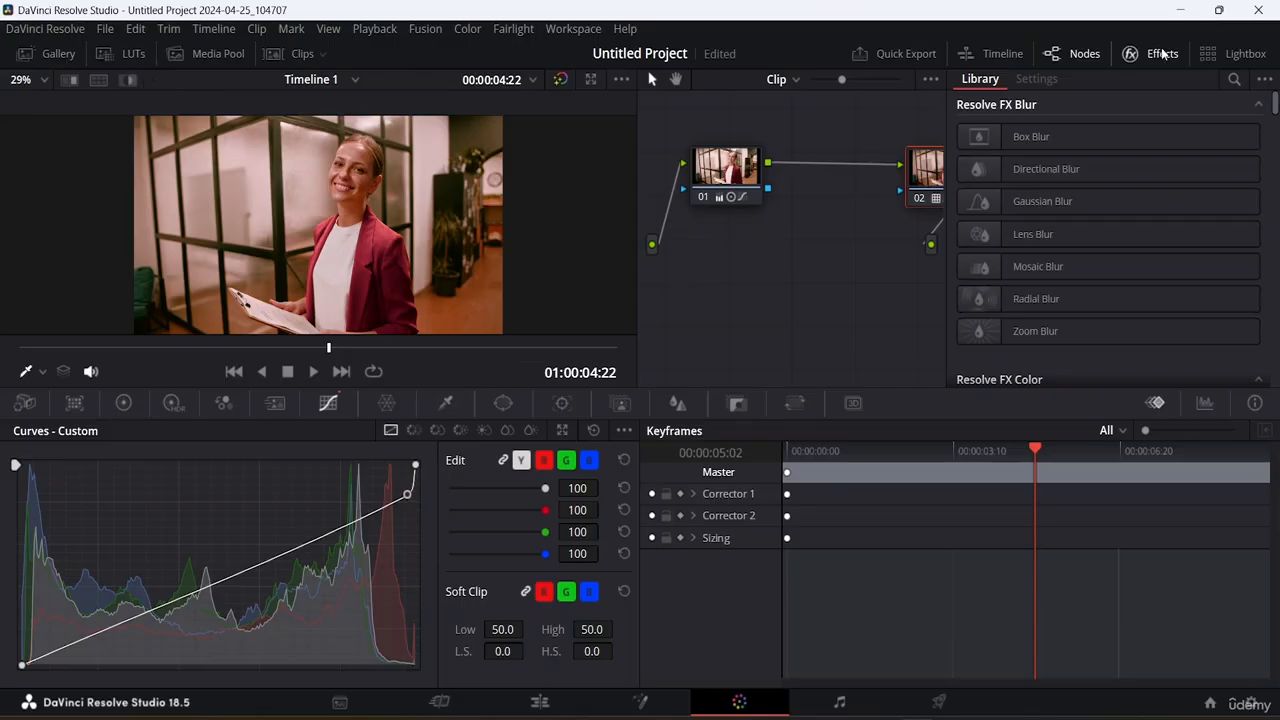
{"action": "left_click", "coordinate": [1236, 80]}
{"action": "type", "text": "vi"}
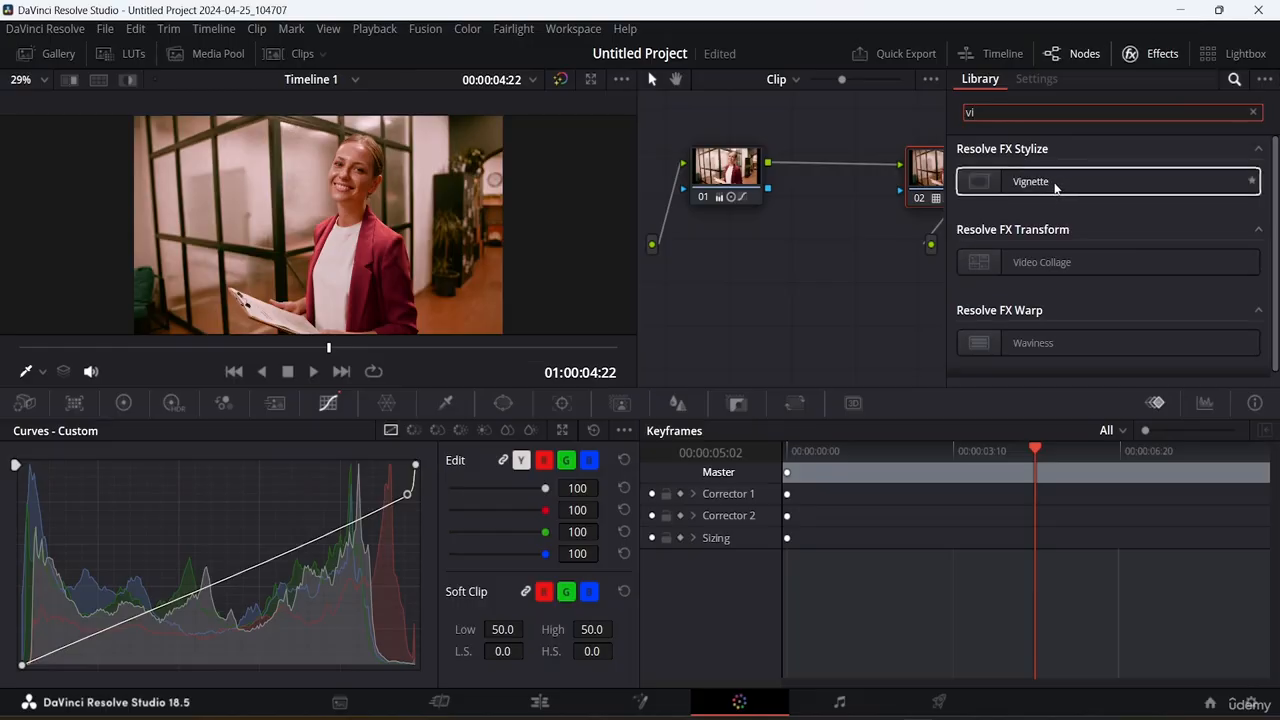
{"action": "left_click_drag", "start_coordinate": [1056, 184], "coordinate": [266, 572]}
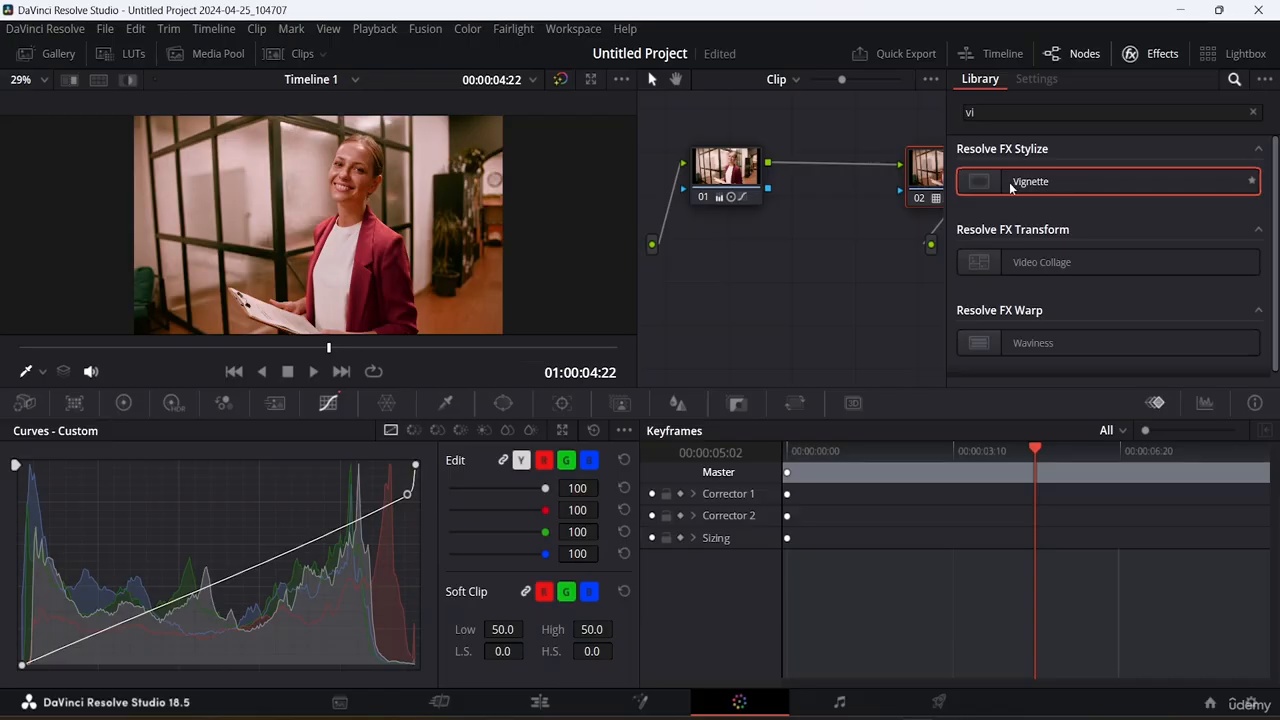
{"action": "scroll", "coordinate": [1050, 200], "scroll_direction": "down", "scroll_amount": 1}
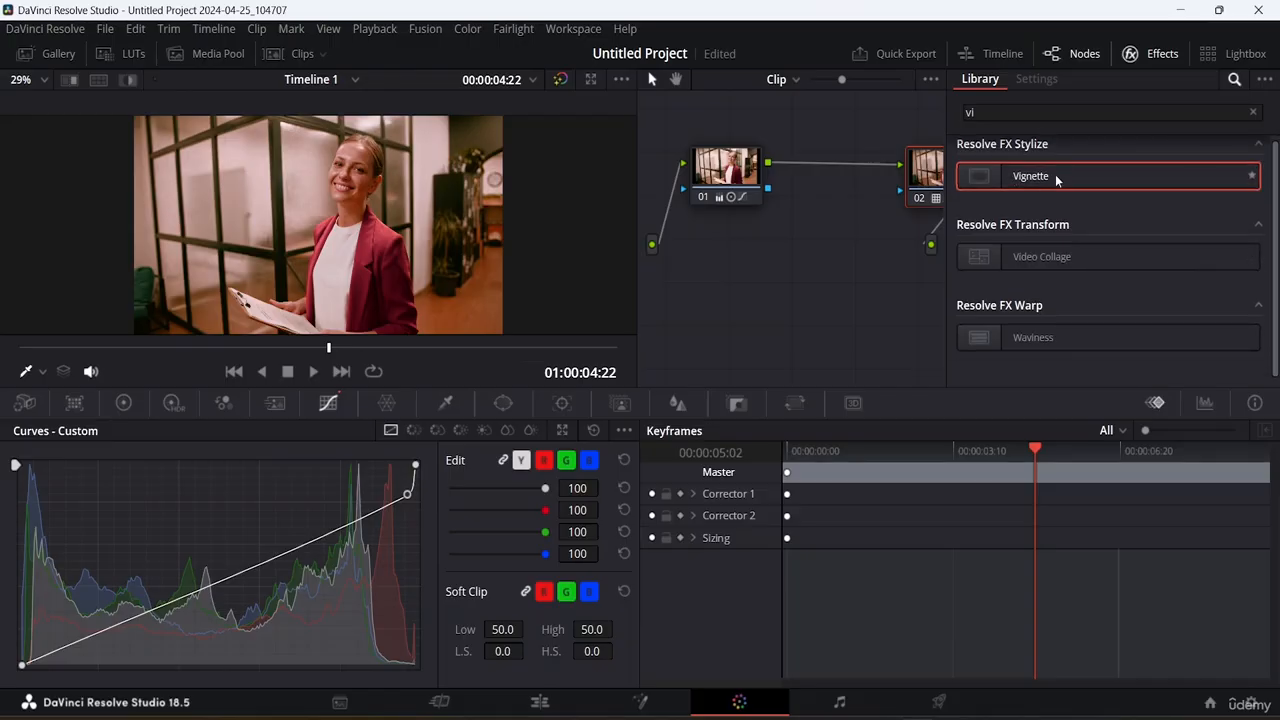
{"action": "scroll", "coordinate": [1057, 180], "scroll_direction": "up", "scroll_amount": 1}
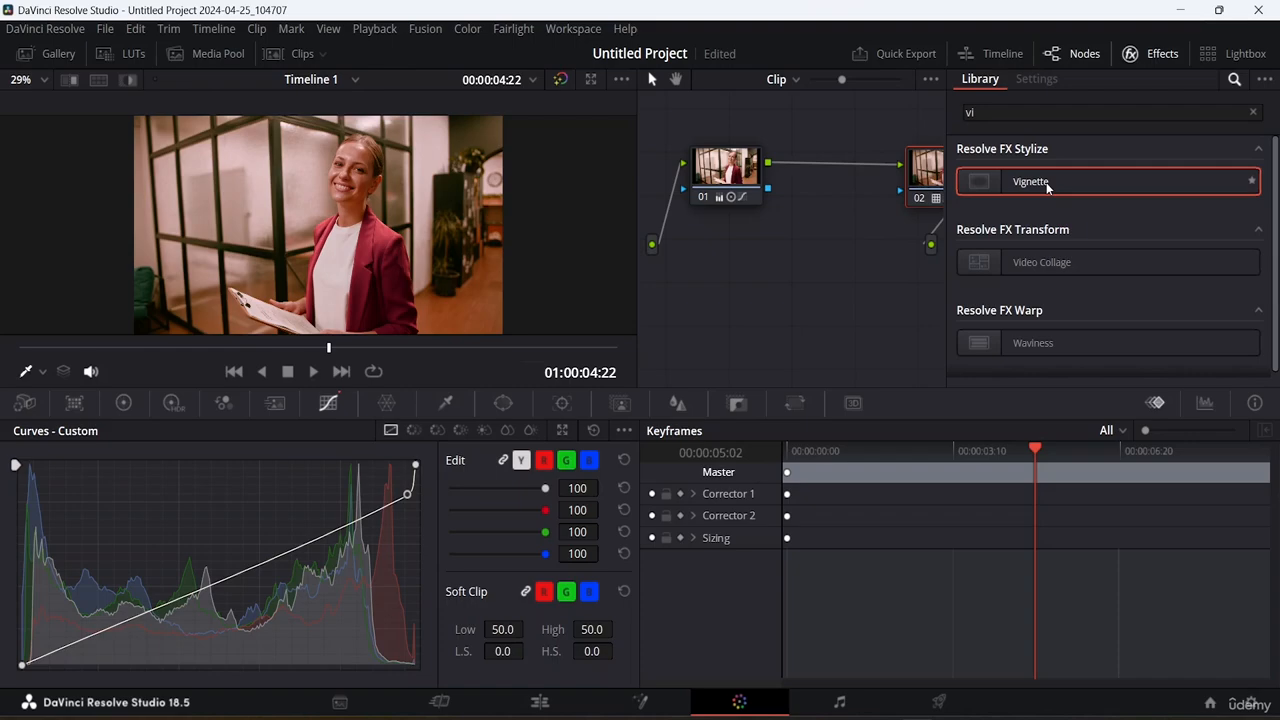
{"action": "left_click_drag", "start_coordinate": [1047, 187], "coordinate": [922, 160]}
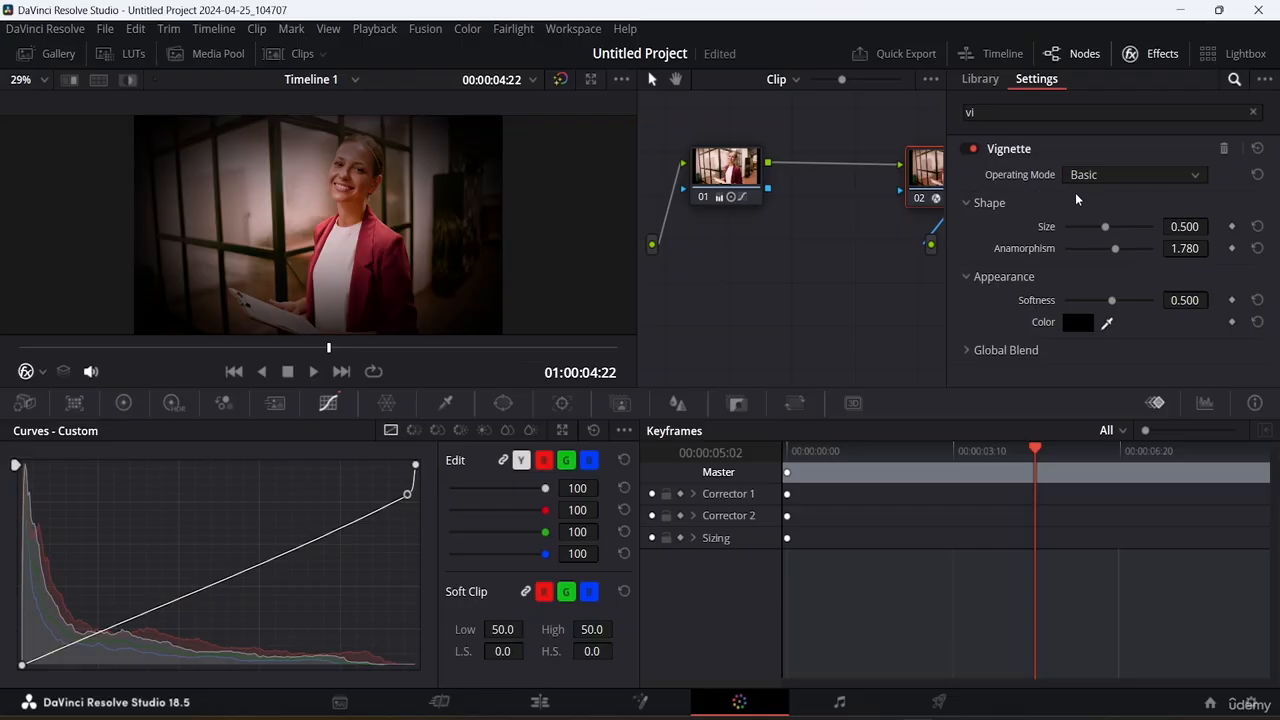
- Keep the vignette's operating mode on Basic and set its size to 0.800
{"action": "left_click", "coordinate": [1112, 176]}
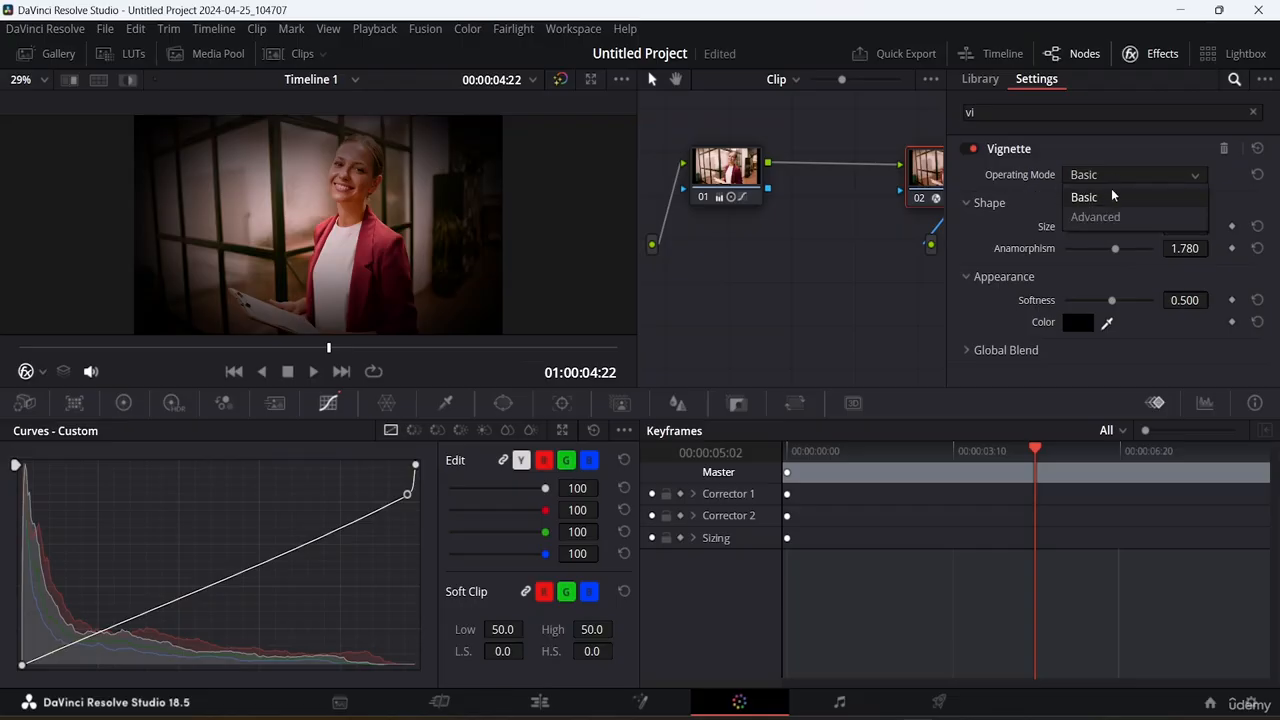
{"action": "left_click", "coordinate": [1113, 198]}
{"action": "left_click_drag", "start_coordinate": [1106, 228], "coordinate": [1140, 244]}
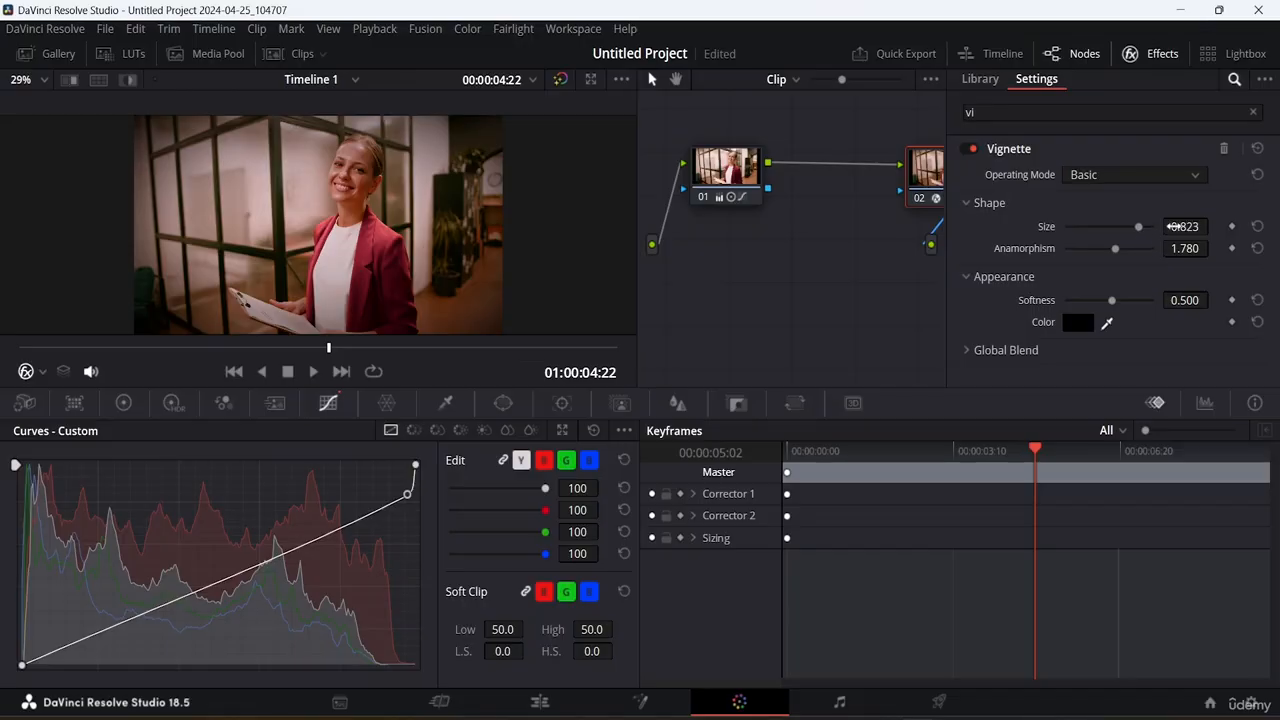
{"action": "left_click", "coordinate": [1193, 228]}
{"action": "key", "text": "BackSpace"}
{"action": "key", "text": "BackSpace"}
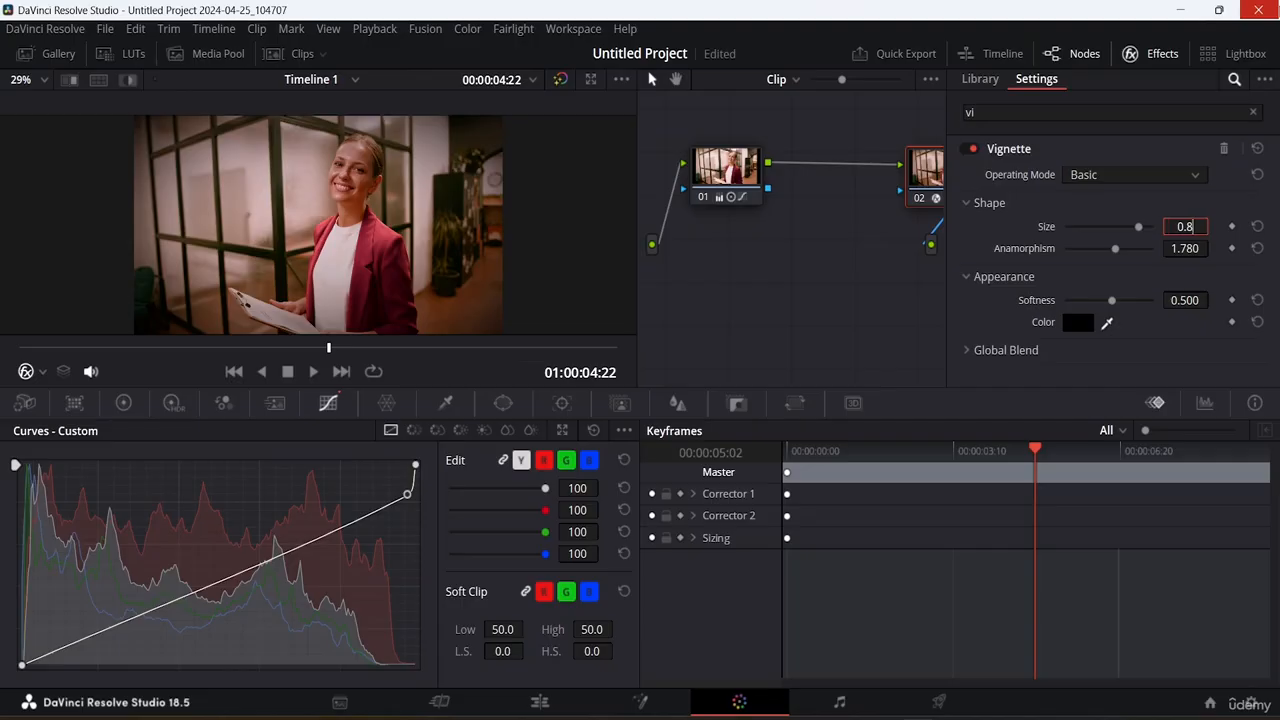
{"action": "type", "text": "00"}
{"action": "key", "text": "Return"}
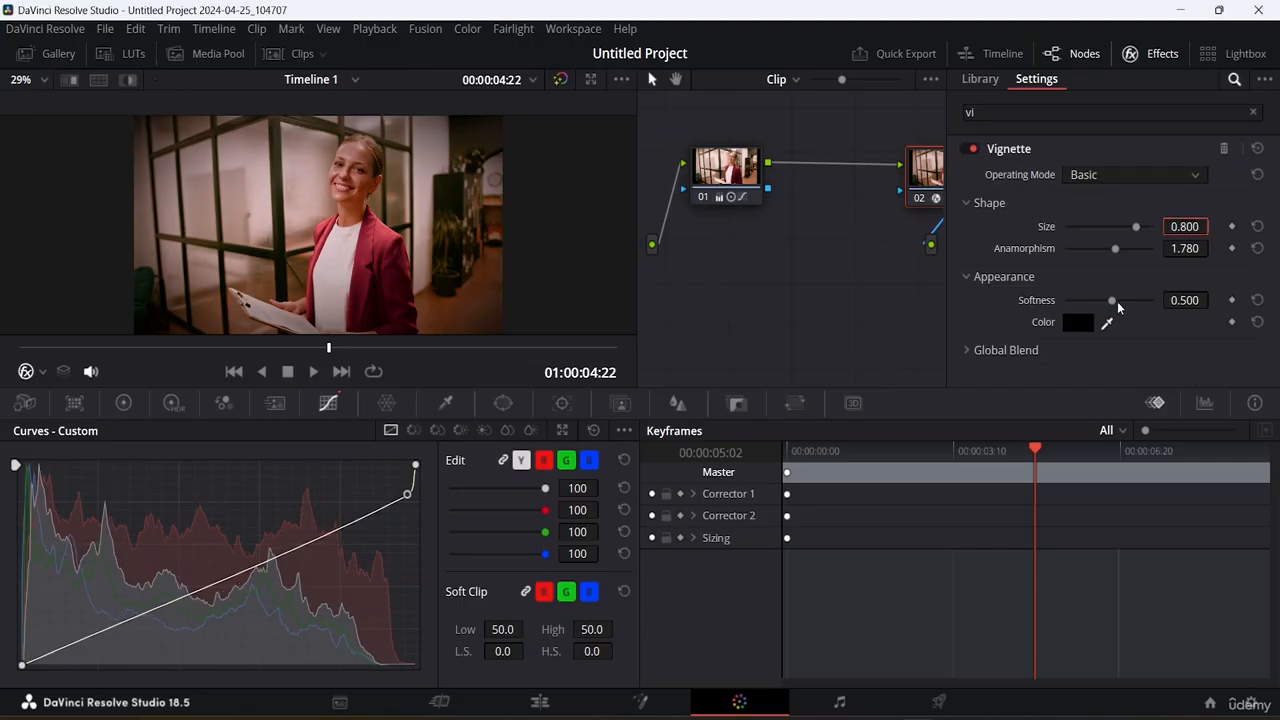
- Set the vignette's softness to 0.750
{"action": "mouse_move", "coordinate": [1114, 302]}
{"action": "left_mouse_down"}
{"action": "mouse_move", "coordinate": [1163, 303]}
{"action": "mouse_move", "coordinate": [1080, 303]}
{"action": "mouse_move", "coordinate": [1129, 303]}
{"action": "left_mouse_up"}
{"action": "double_click", "coordinate": [1203, 300]}
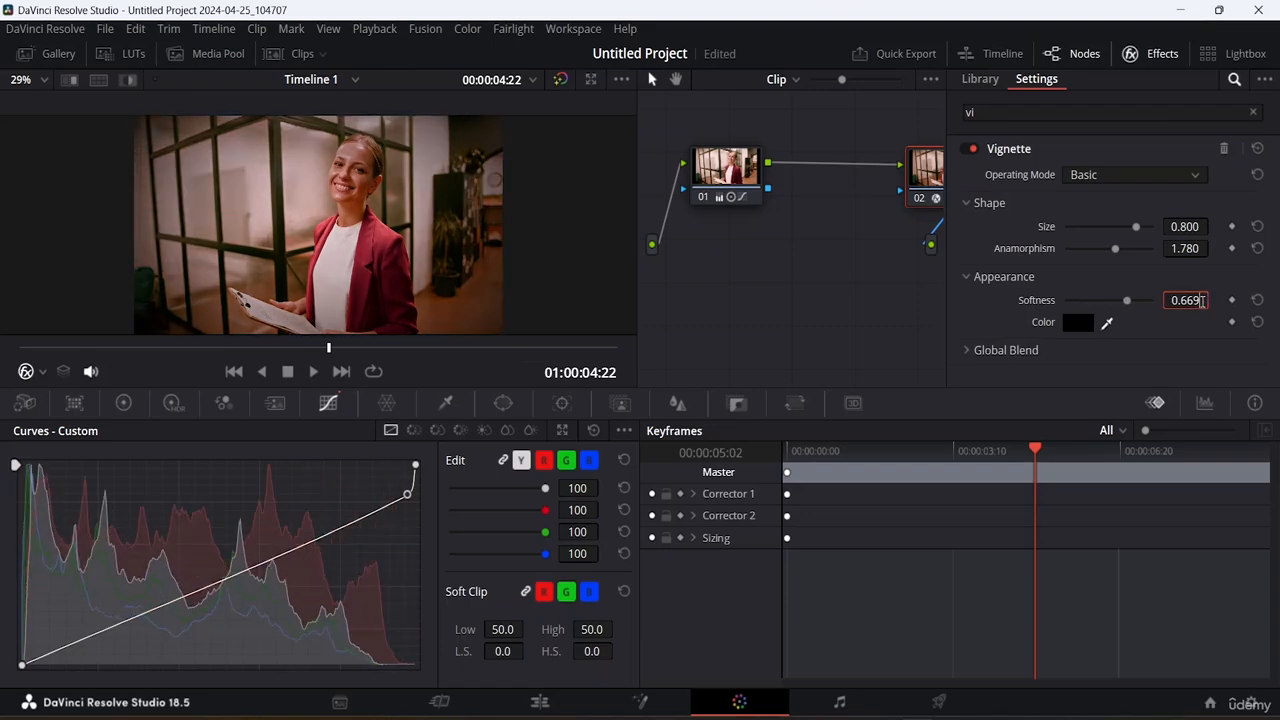
{"action": "type", "text": "0.6"}
{"action": "key", "text": "BackSpace"}
{"action": "type", "text": "75"}
{"action": "key", "text": "Return"}
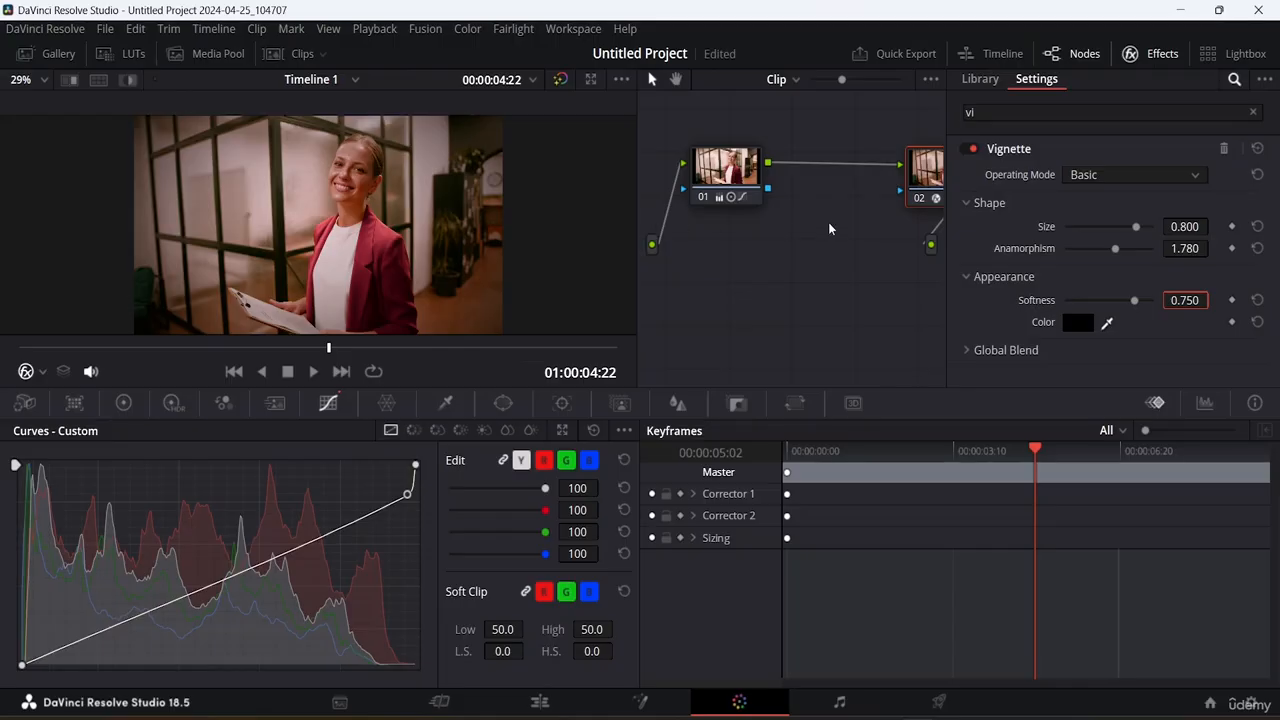
- Examine the LUT, node color and other options offered for node 02, as well as the options for node 01
{"action": "right_click", "coordinate": [913, 198]}
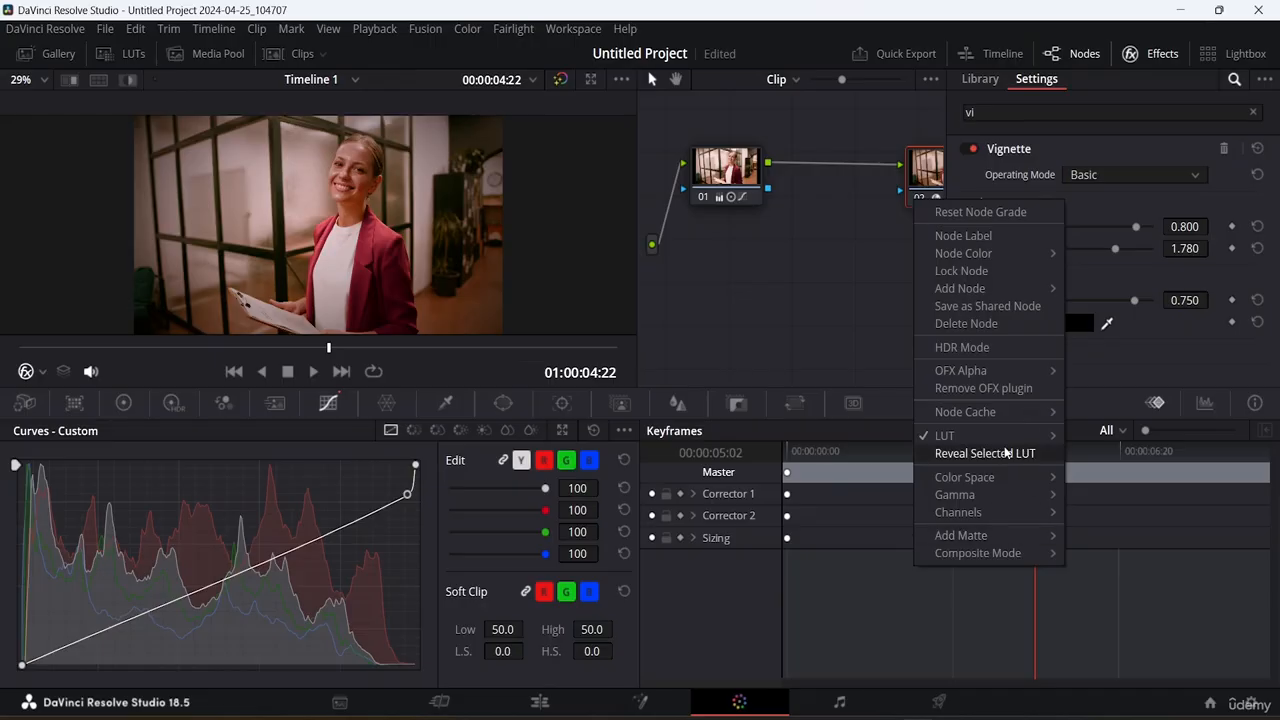
{"action": "mouse_move", "coordinate": [1004, 444]}
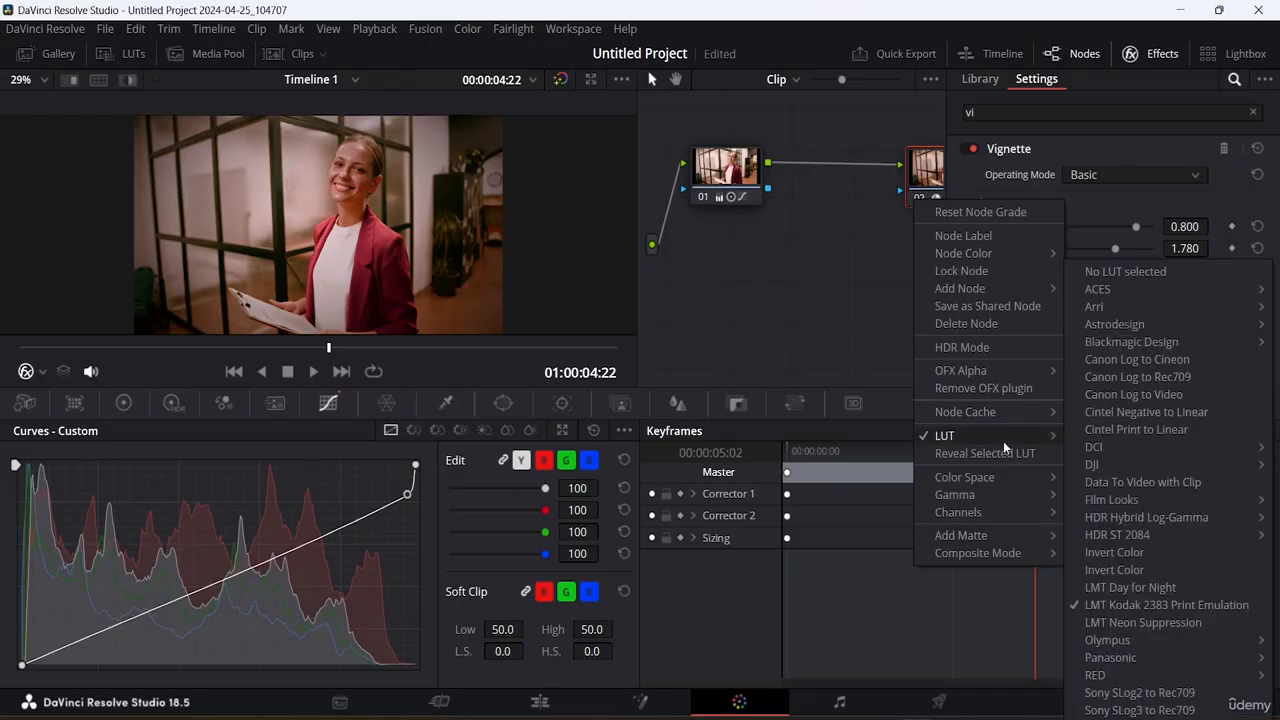
{"action": "mouse_move", "coordinate": [1013, 253]}
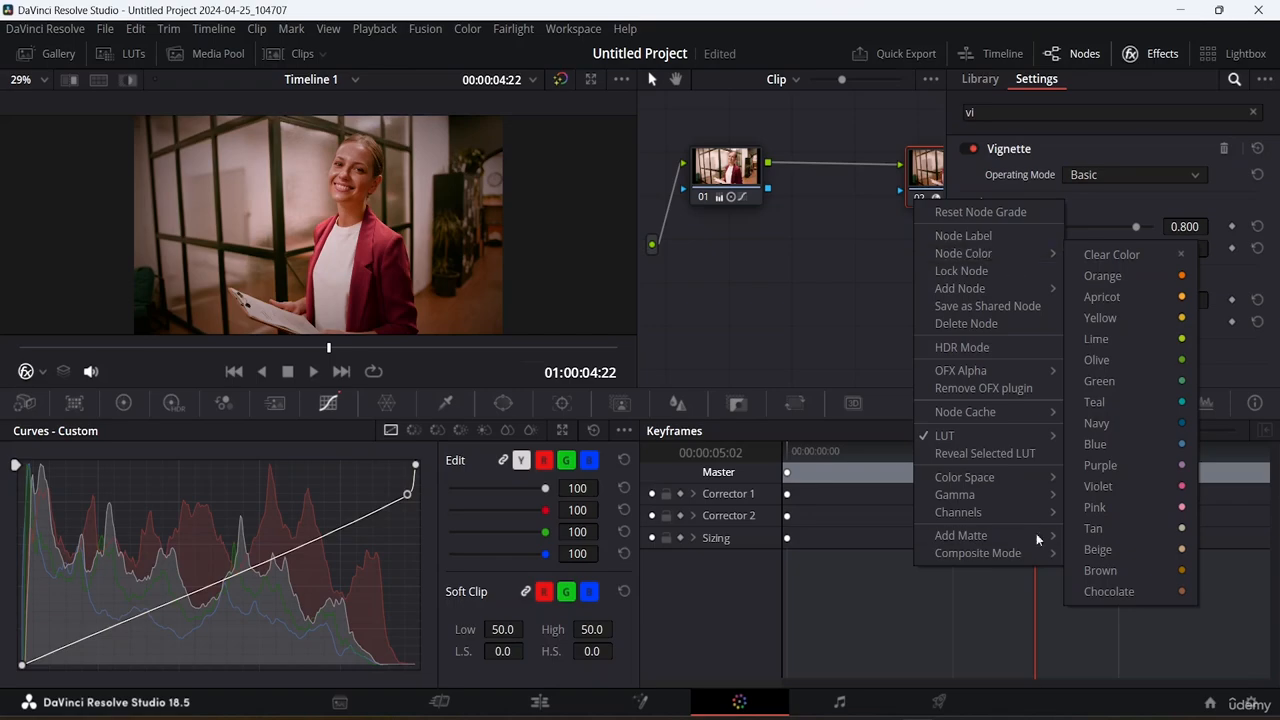
{"action": "mouse_move", "coordinate": [1009, 559]}
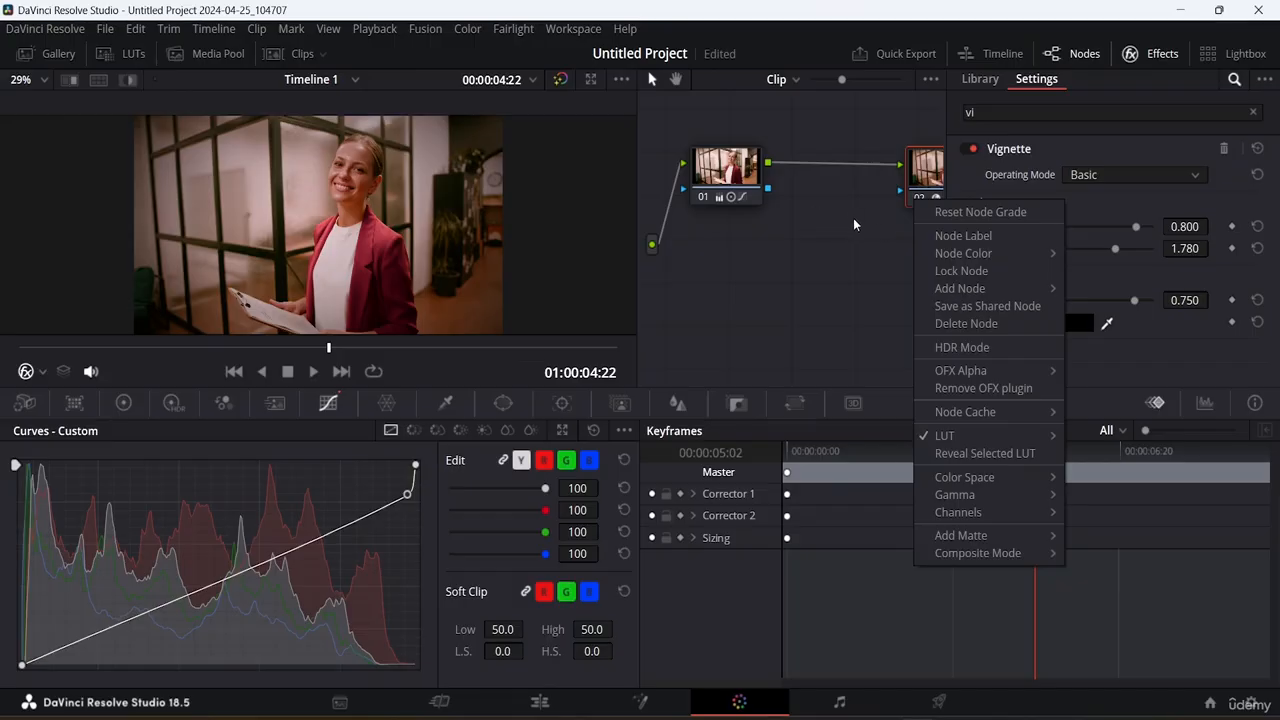
{"action": "left_click", "coordinate": [1110, 95]}
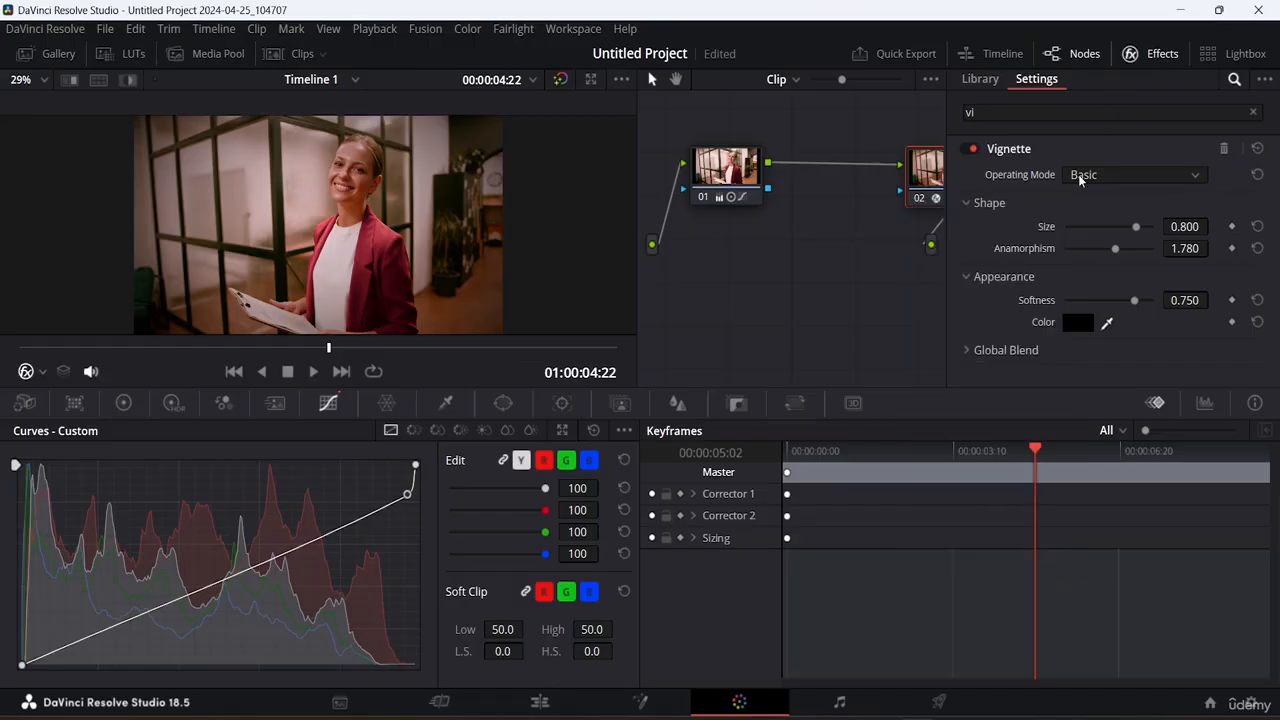
{"action": "right_click", "coordinate": [727, 199]}
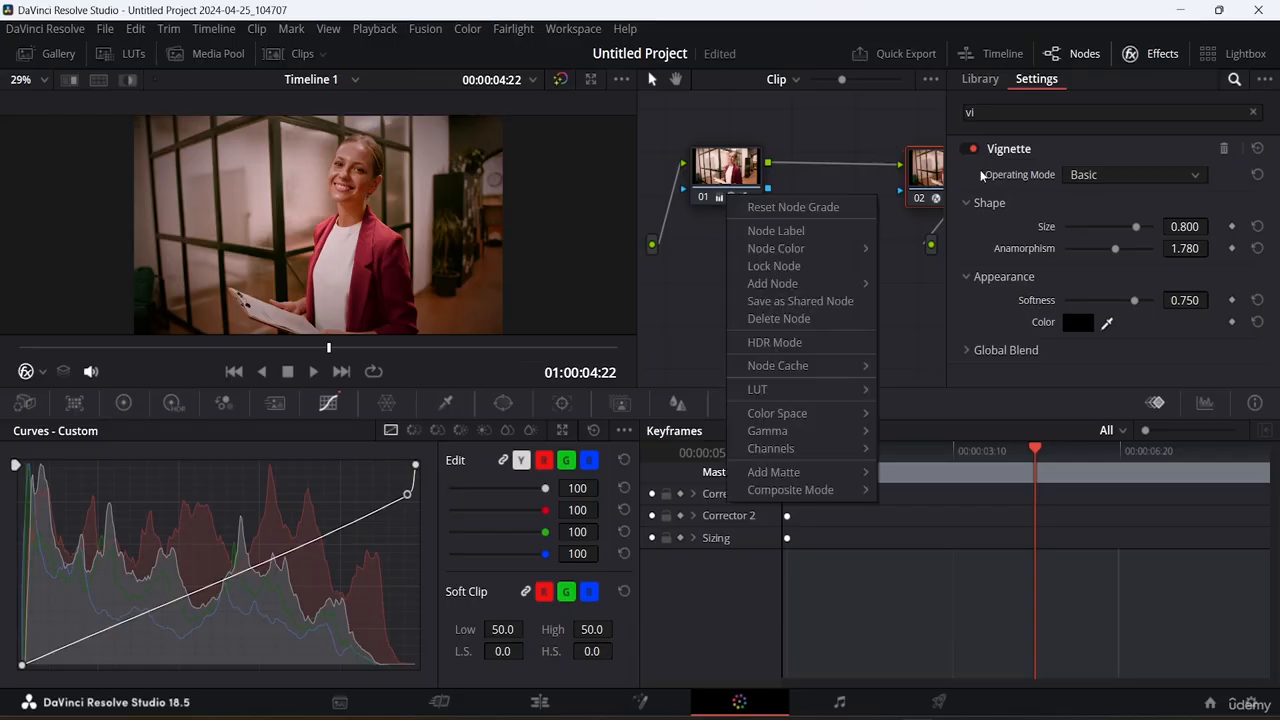
- Disconnect node 01 from node 02, and reconnect node 01's output to node 02's input
{"action": "left_click_drag", "start_coordinate": [886, 168], "coordinate": [879, 187]}
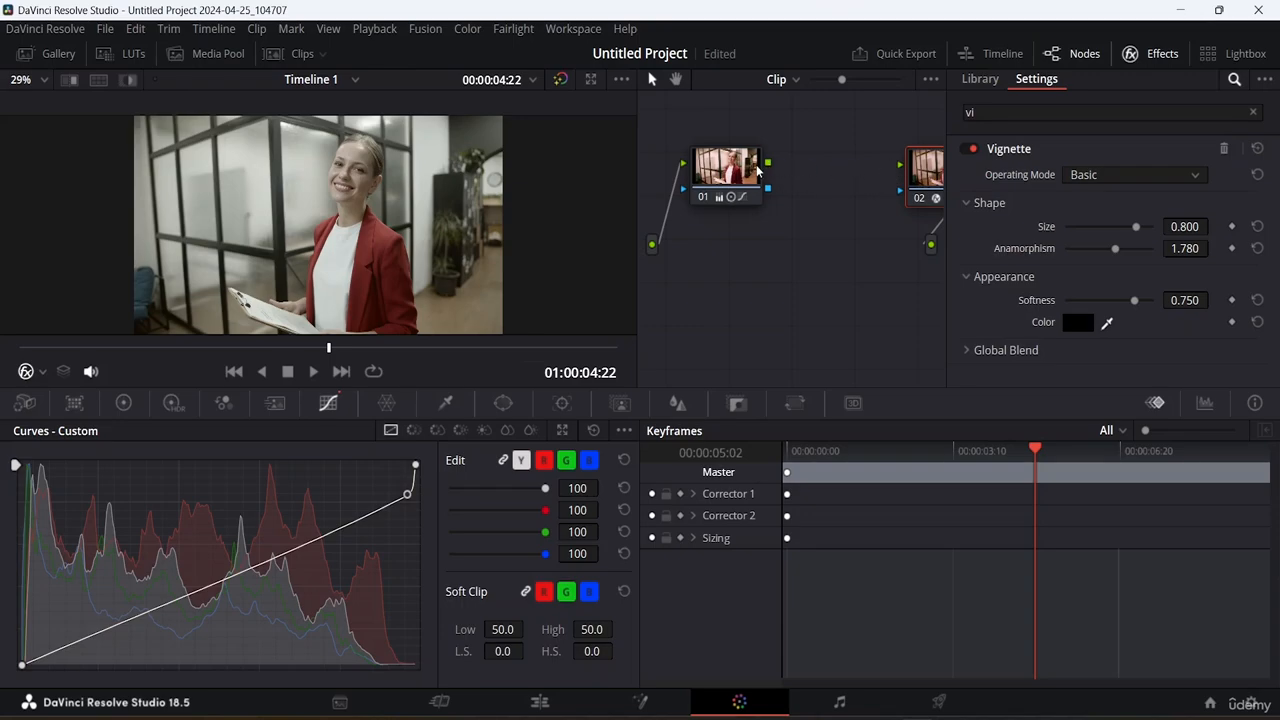
{"action": "left_click_drag", "start_coordinate": [767, 162], "coordinate": [908, 170]}
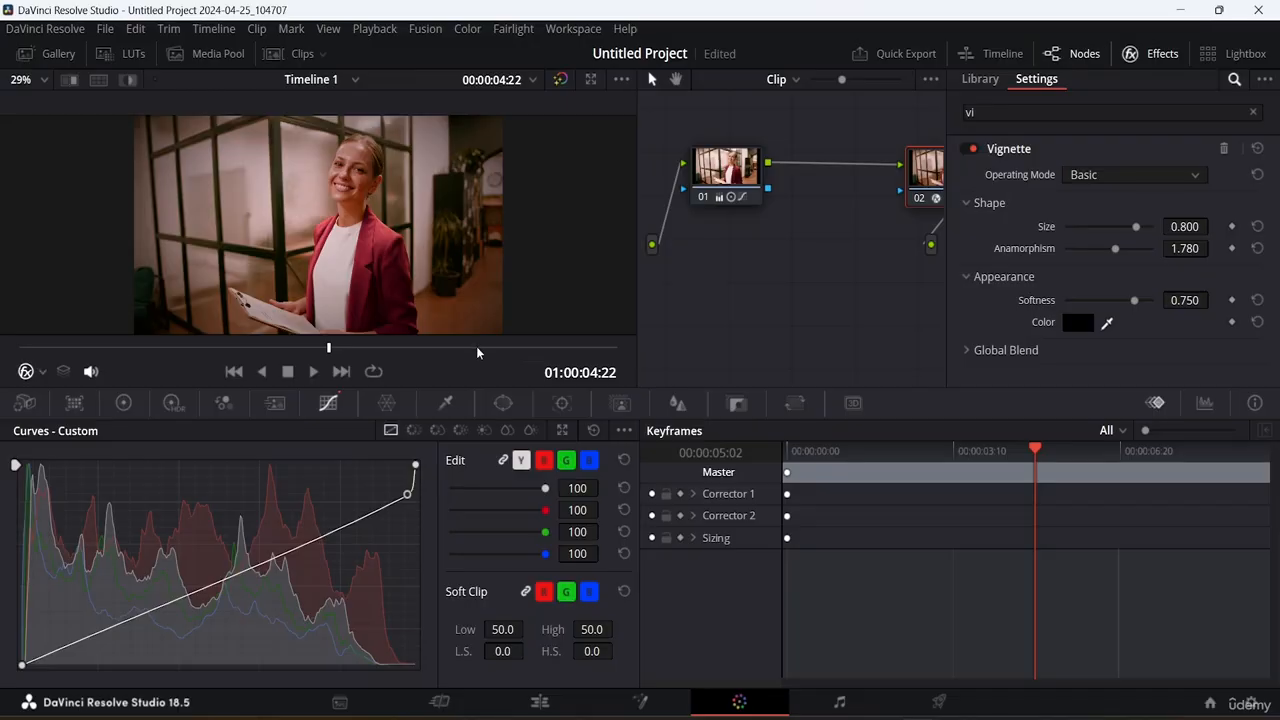
- Compare the original source clip with the graded timeline clip on the Edit page
{"action": "left_click", "coordinate": [568, 700]}
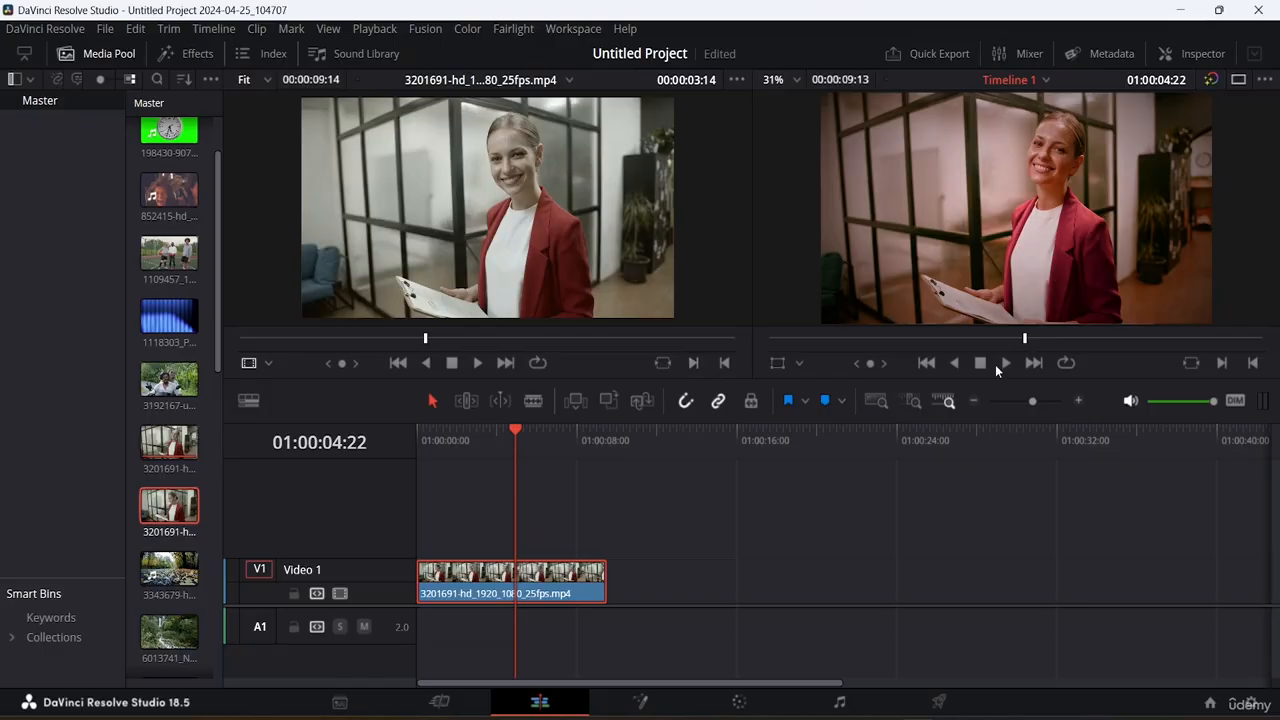
{"action": "left_click", "coordinate": [254, 363]}
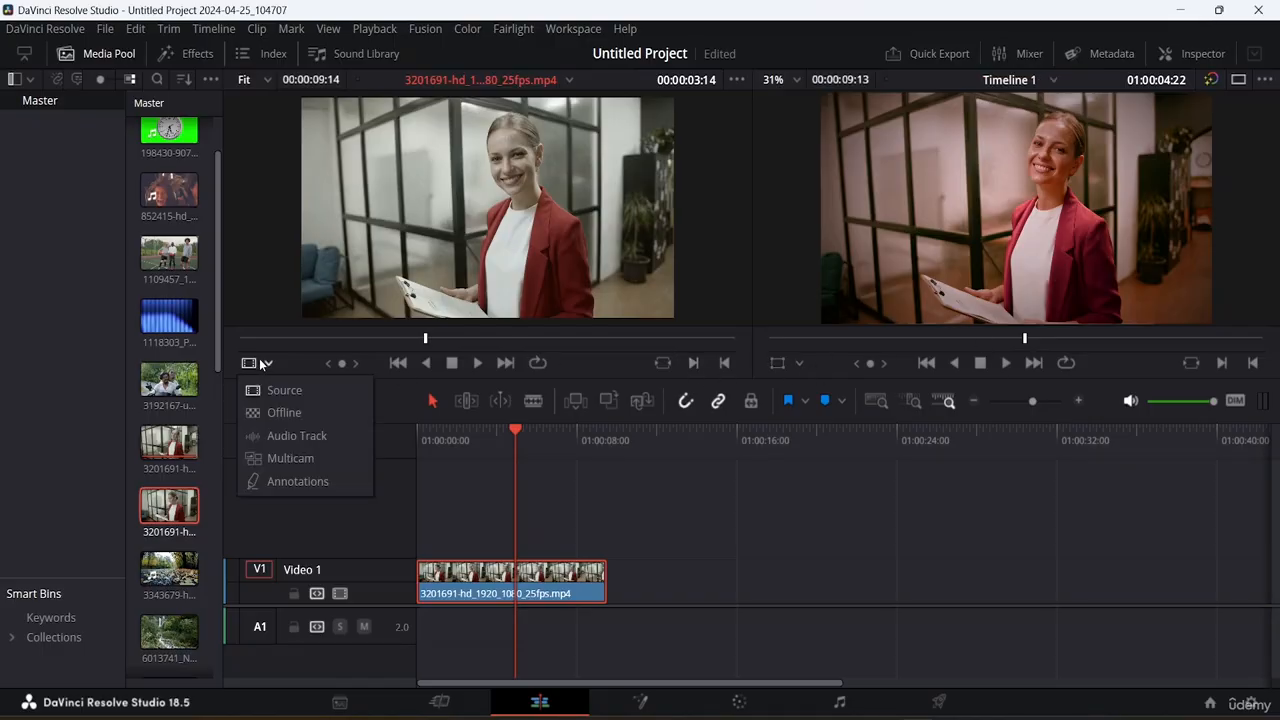
{"action": "left_click", "coordinate": [664, 363]}
{"action": "left_click", "coordinate": [664, 363]}
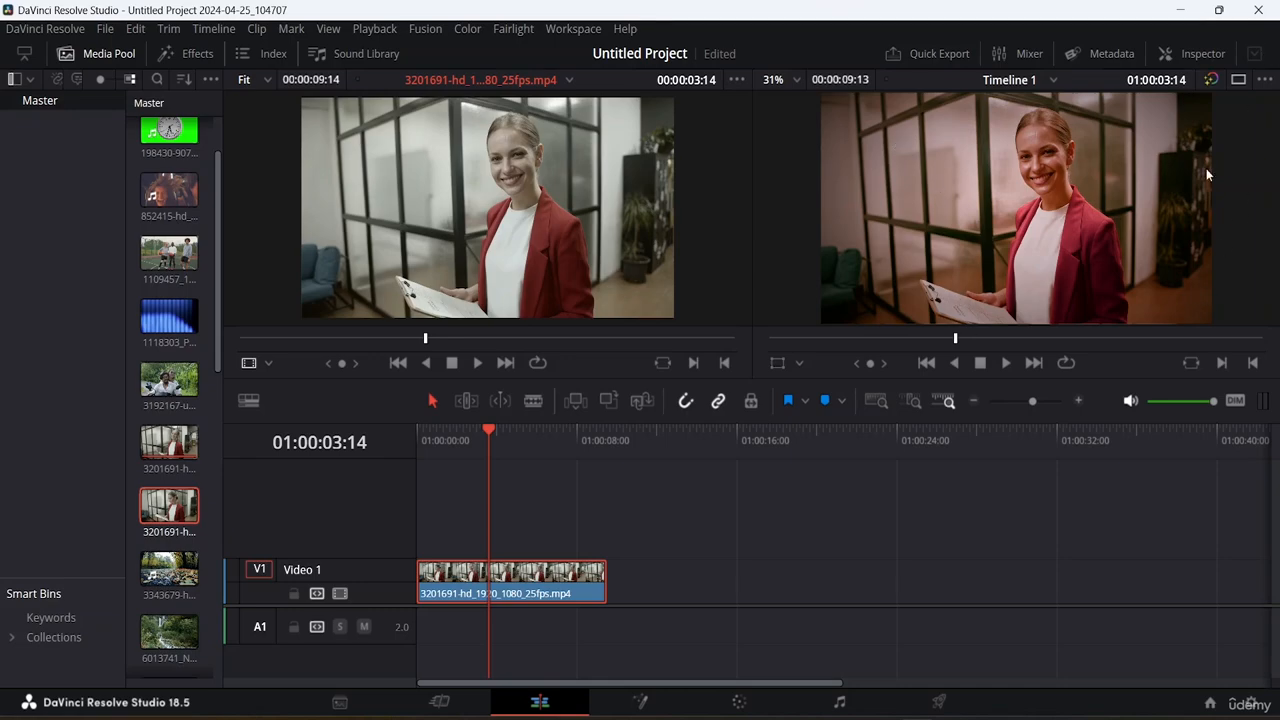
{"action": "key", "text": "End"}
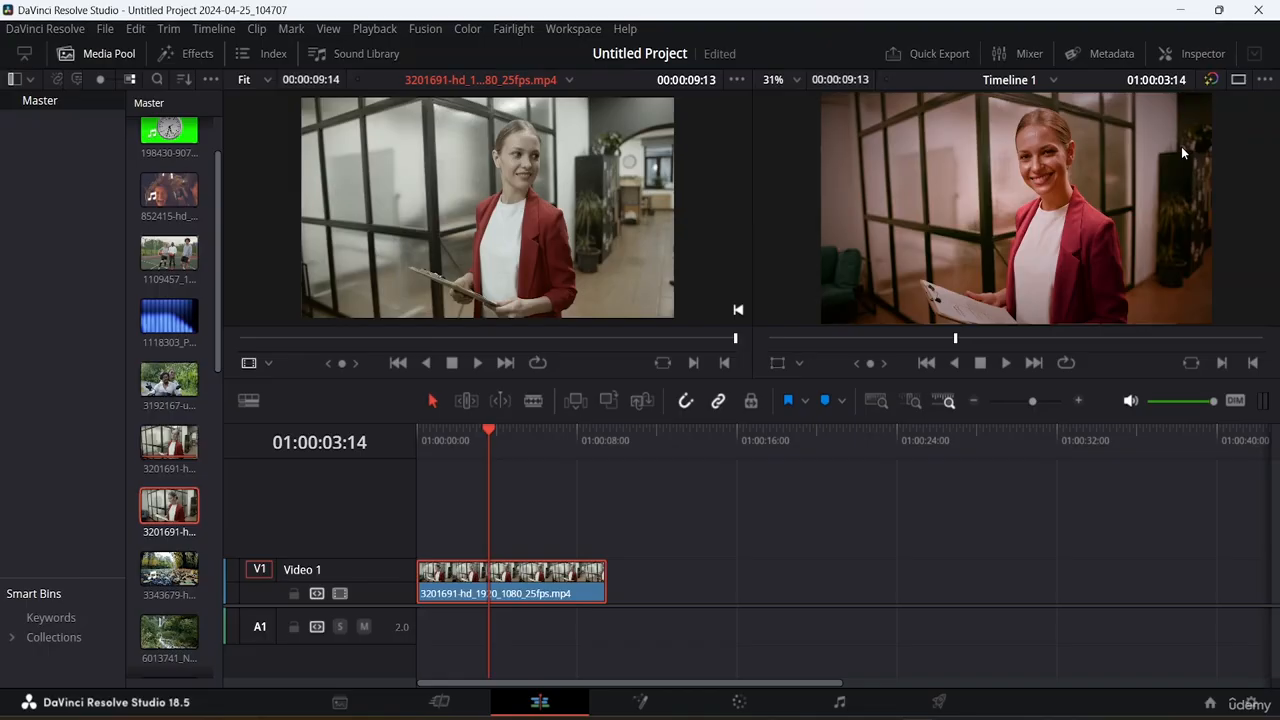